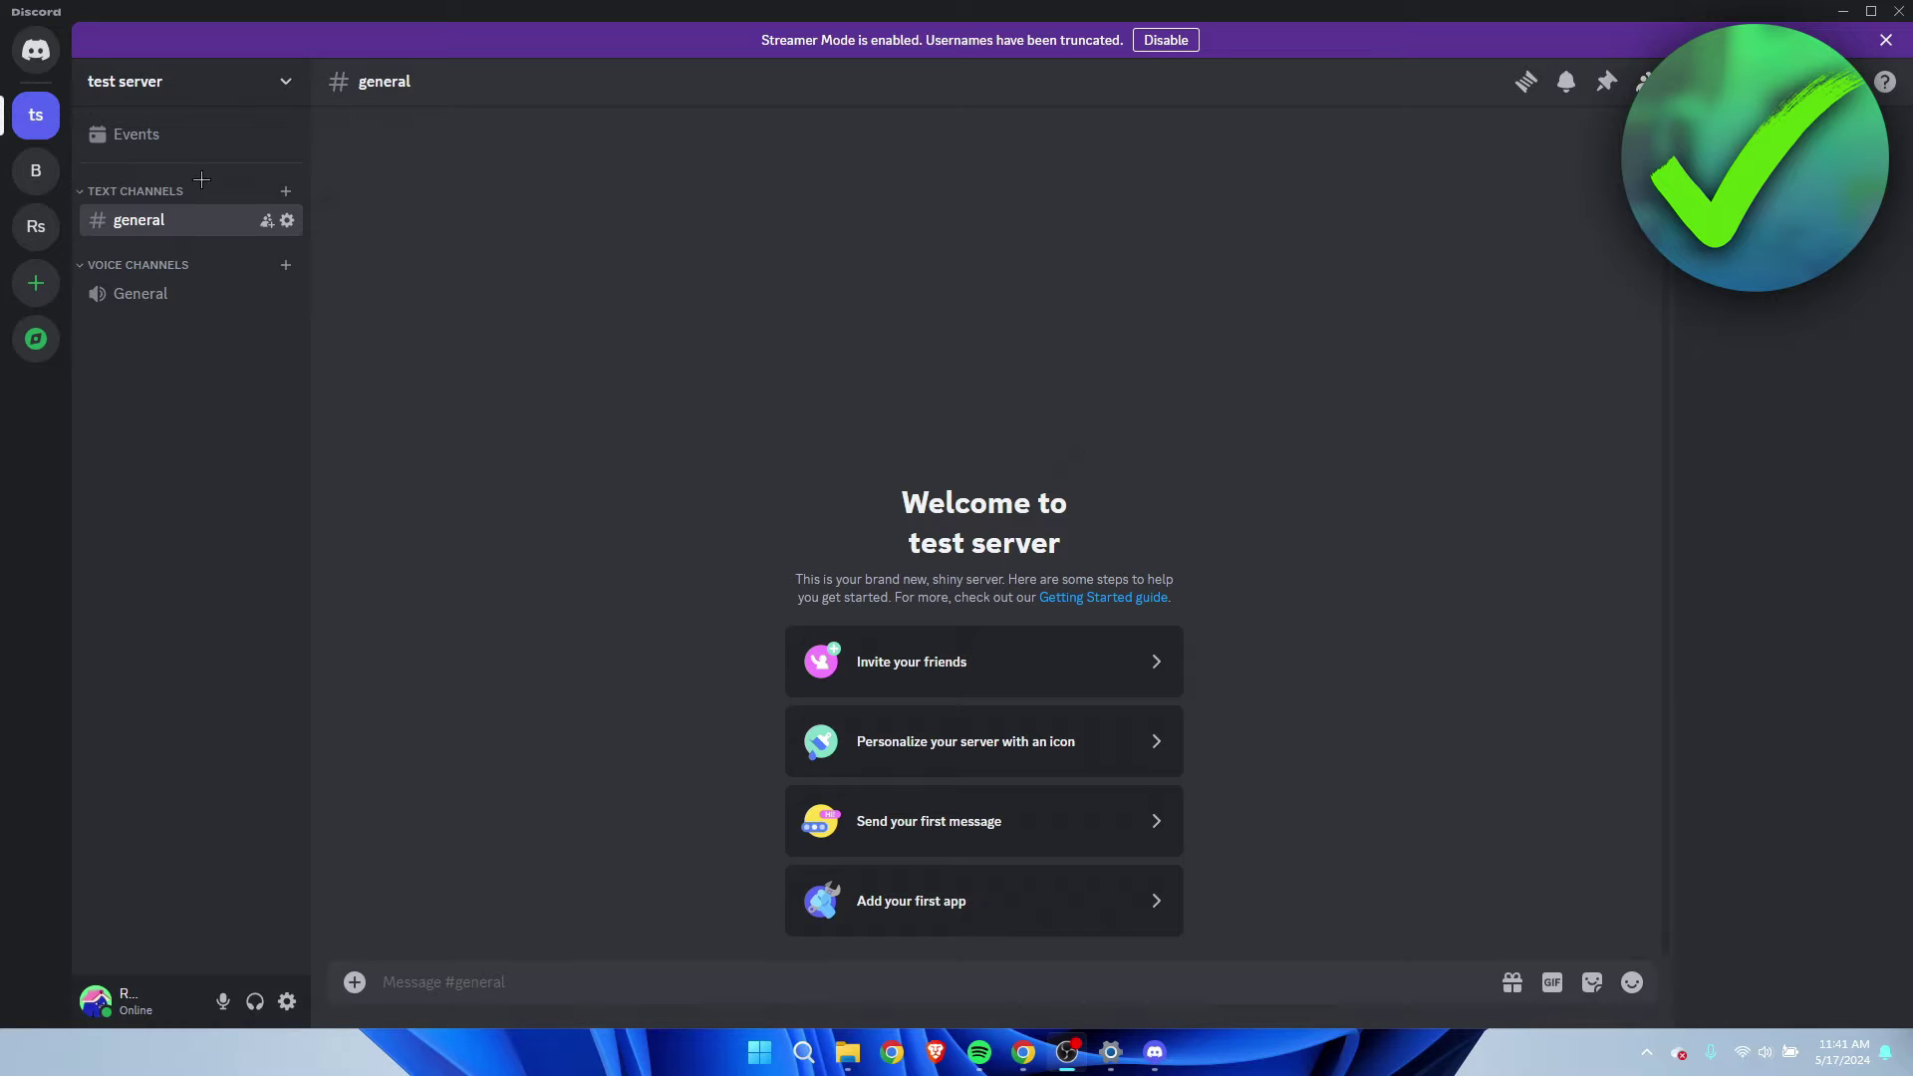
Create a public text channel named levels under Text Channels on the test server
click(286, 192)
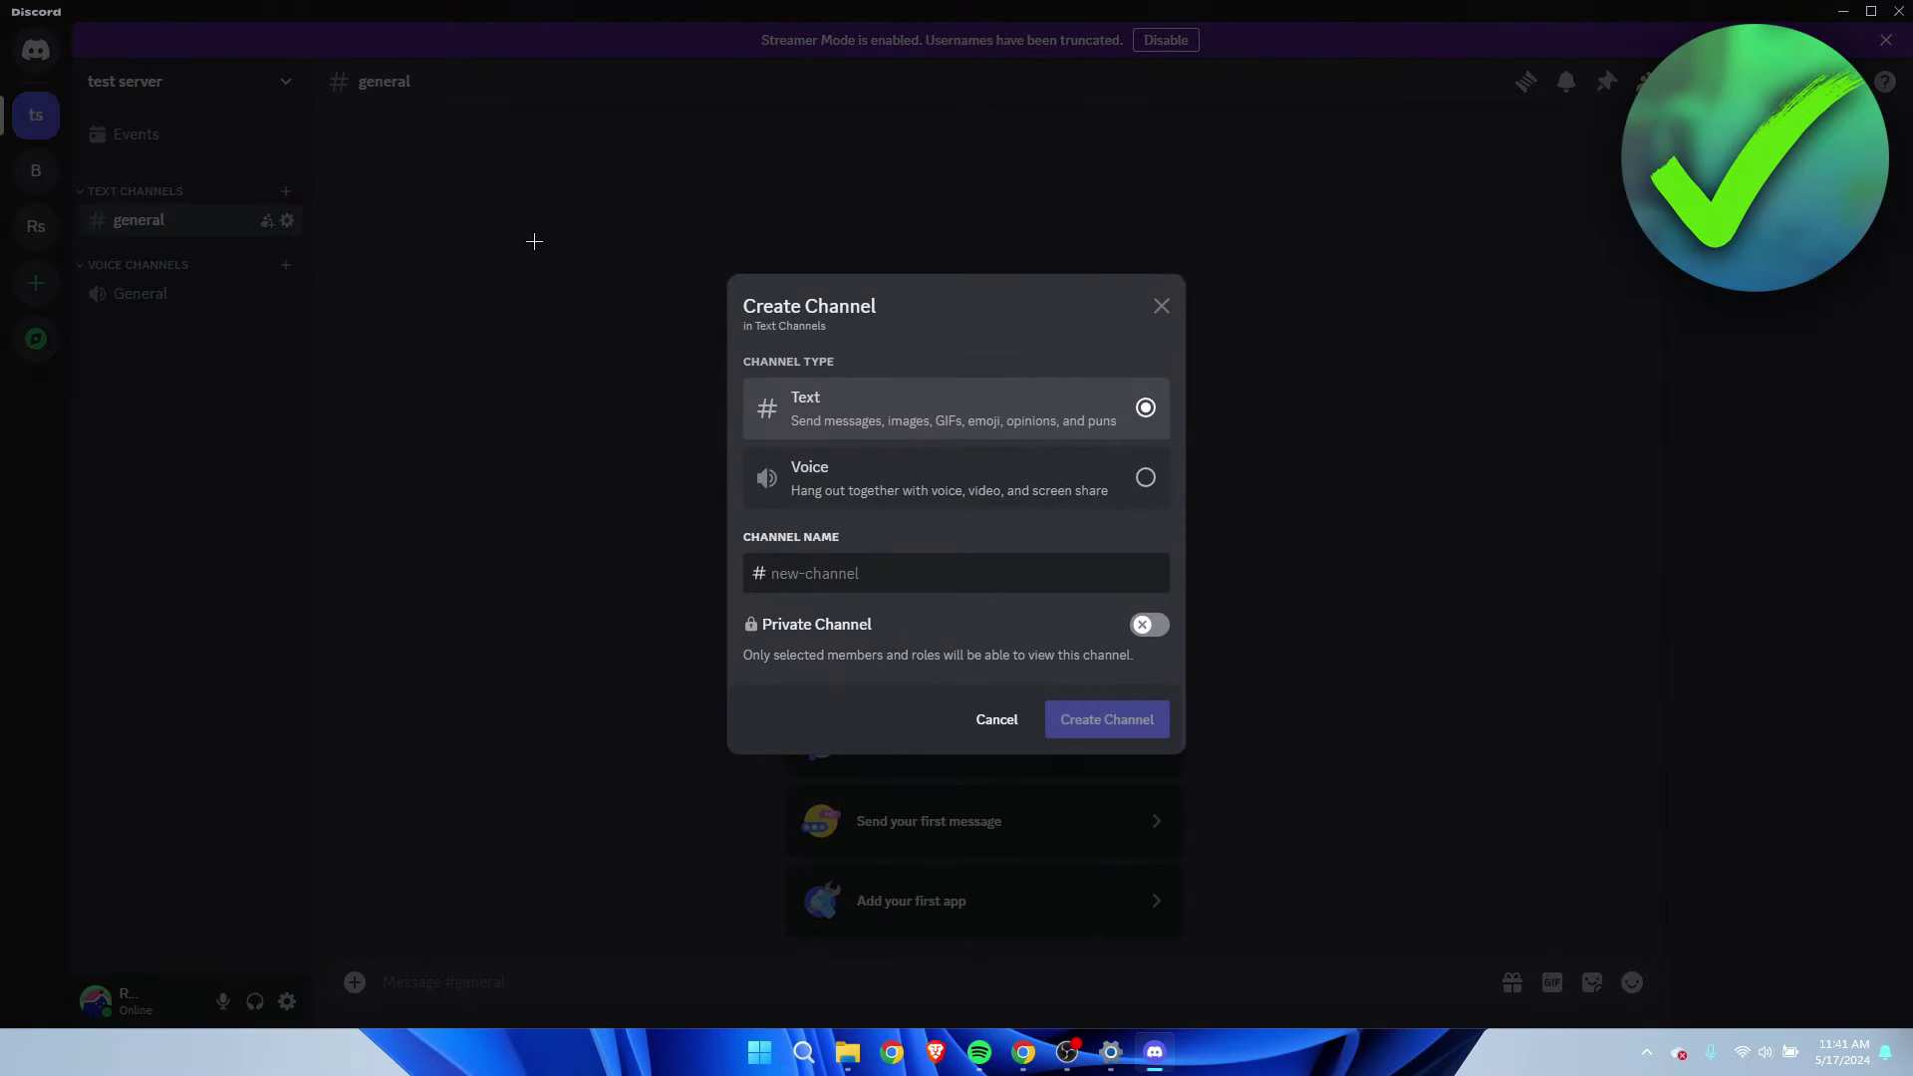
text(levels)
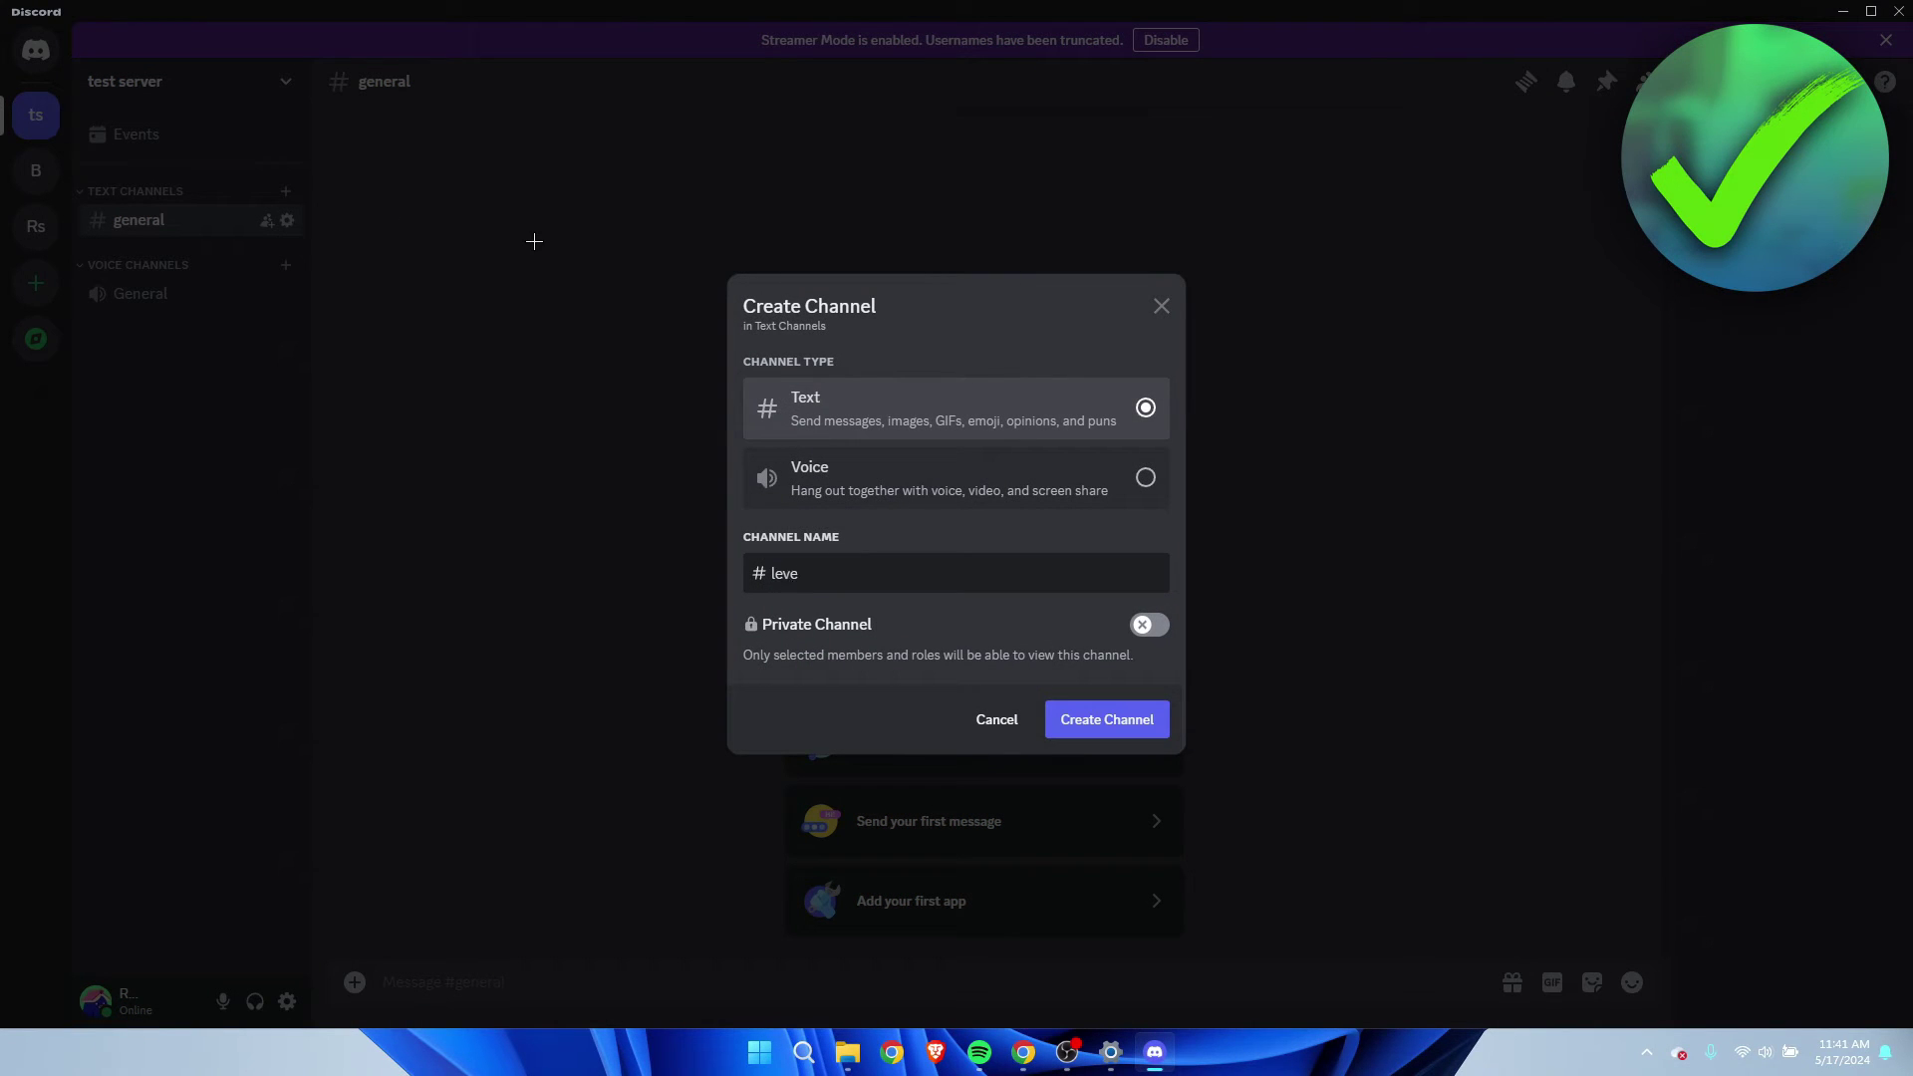
click(1097, 729)
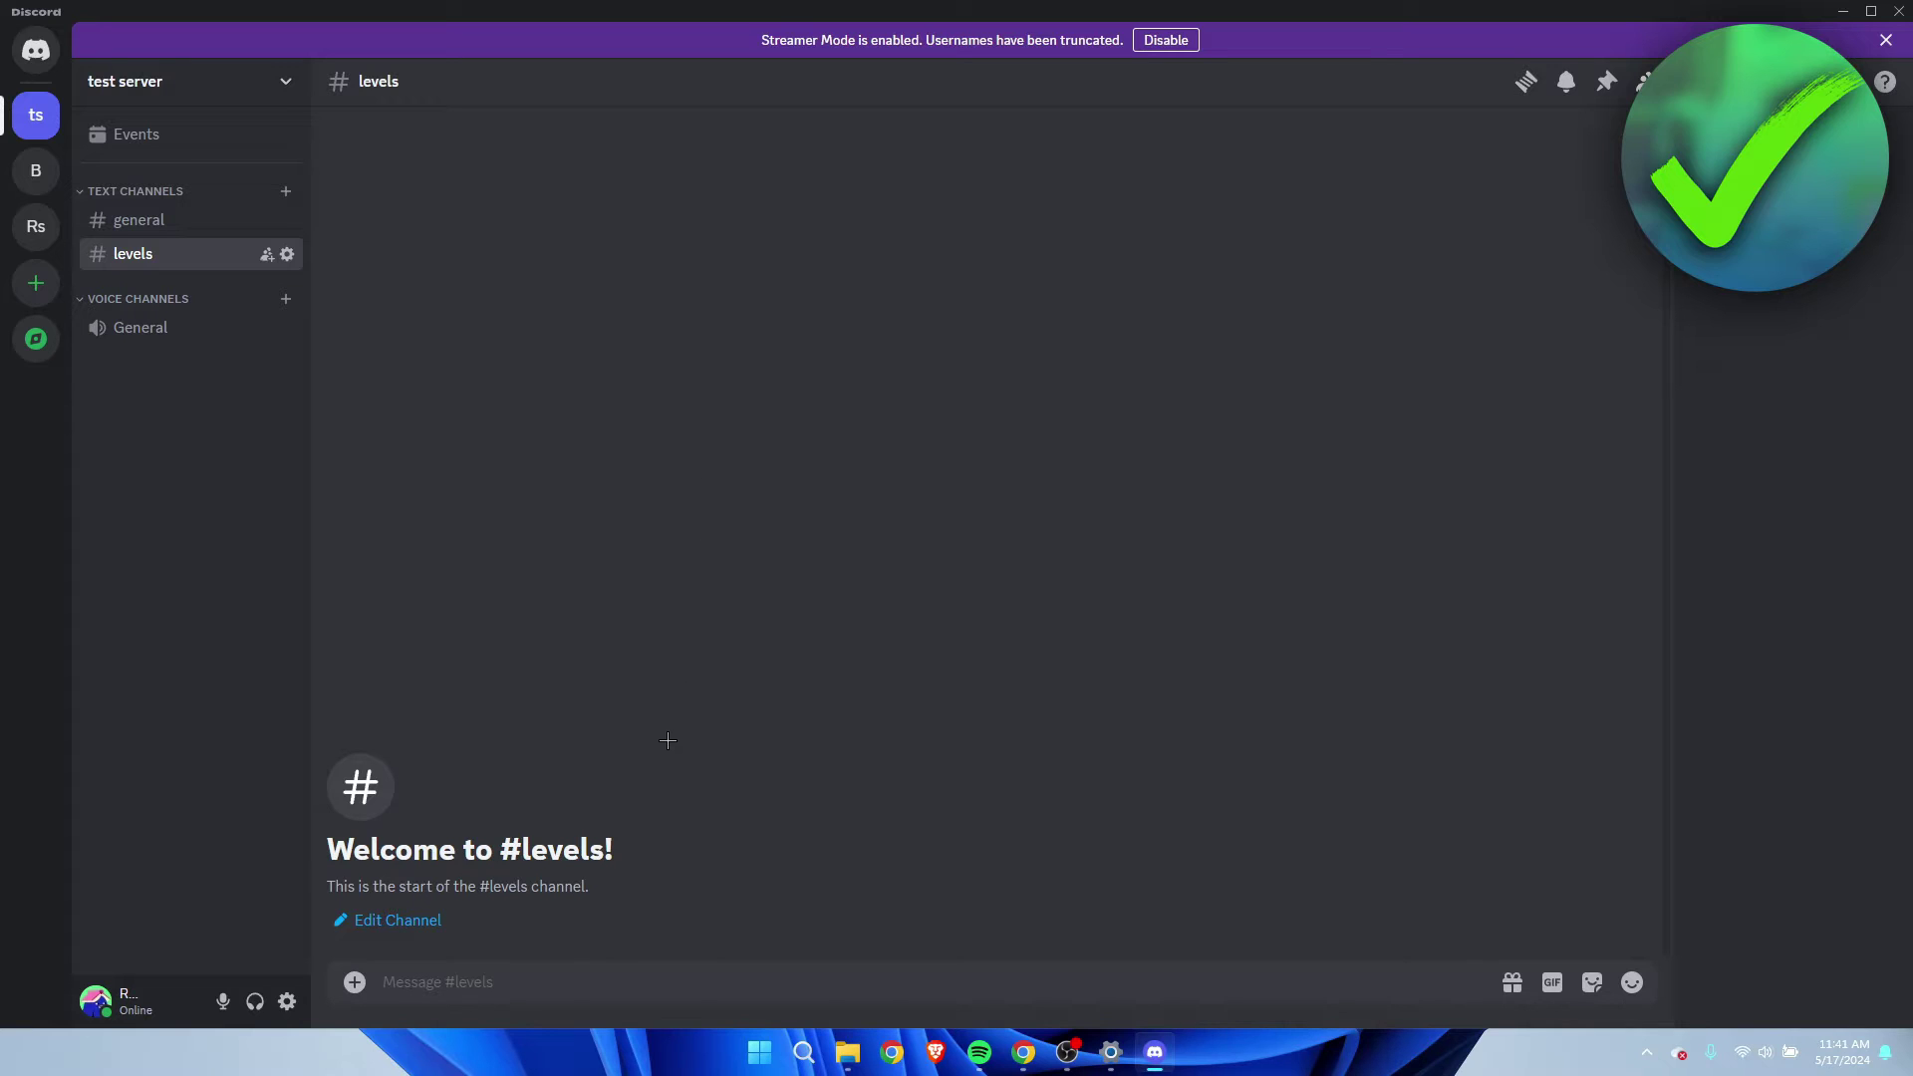
Create a server role named lvl 5 and give it the yellow role color
click(271, 91)
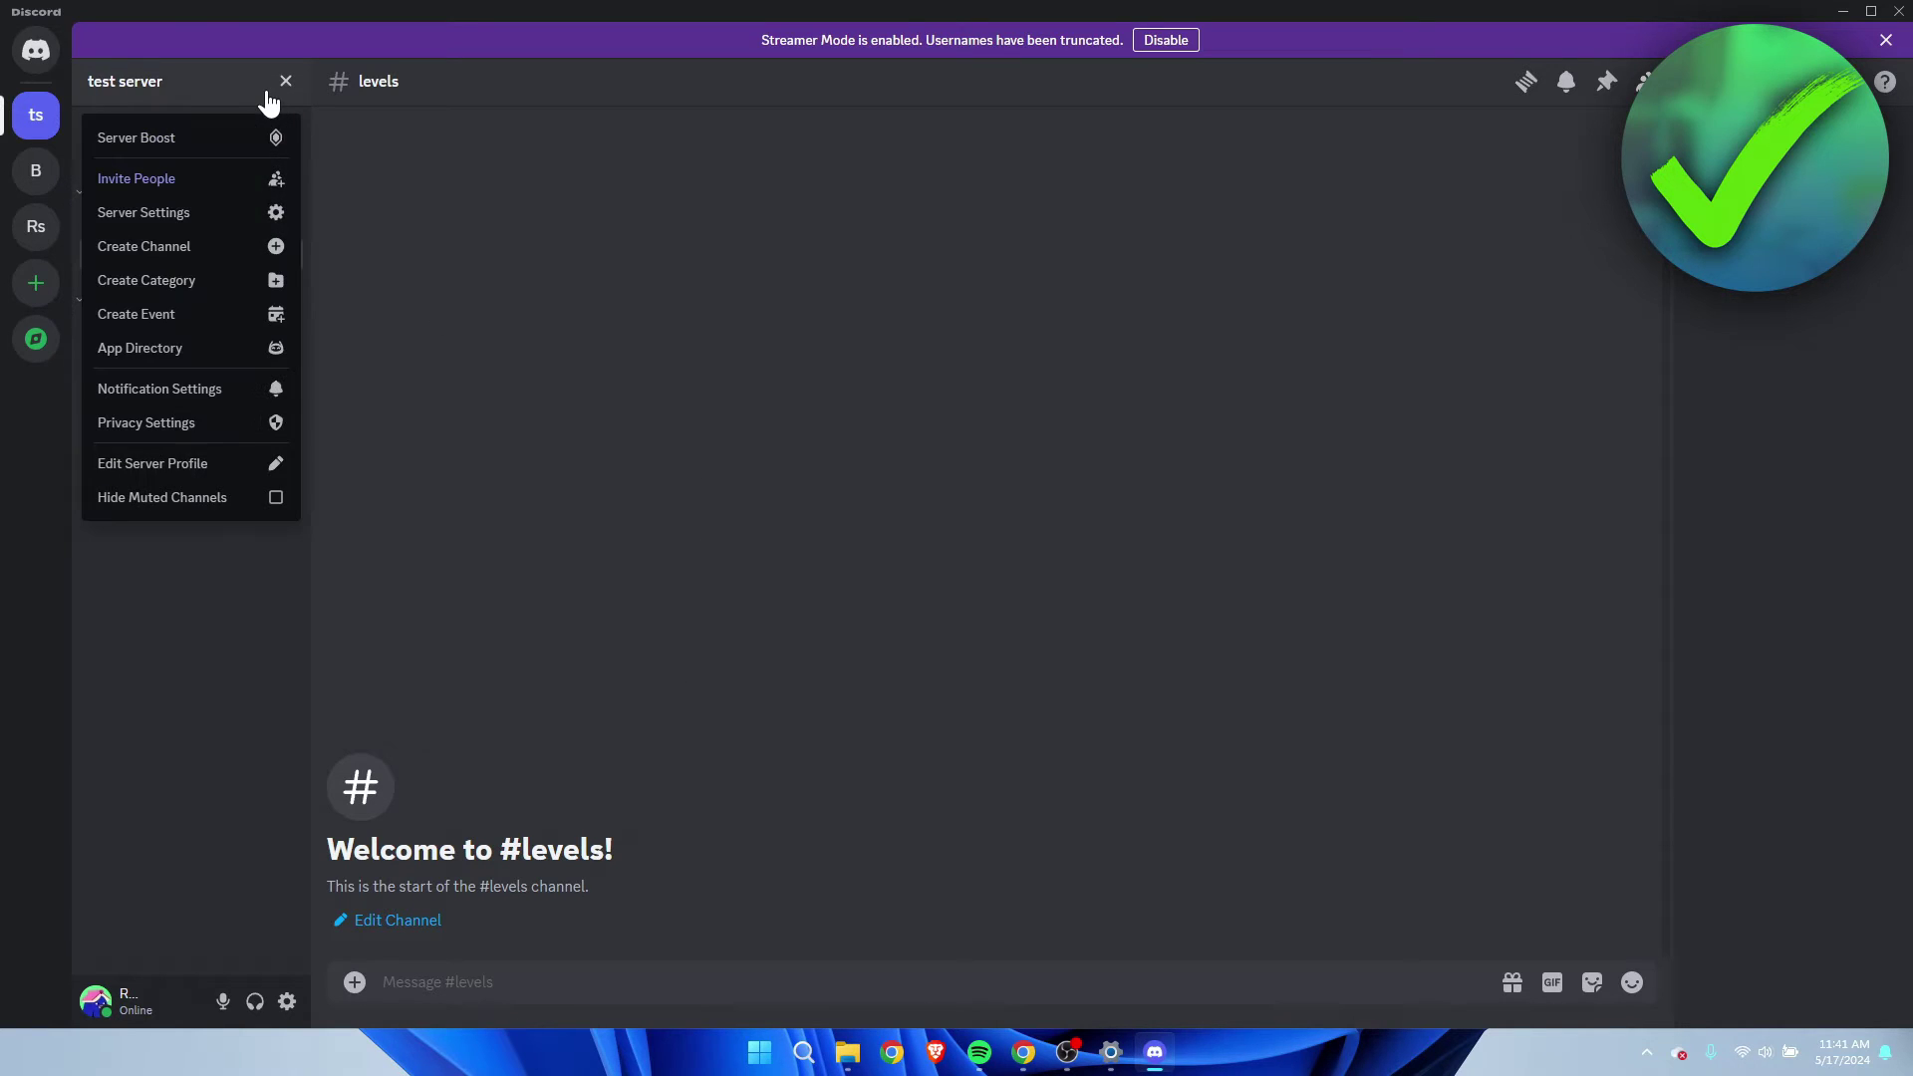
click(223, 221)
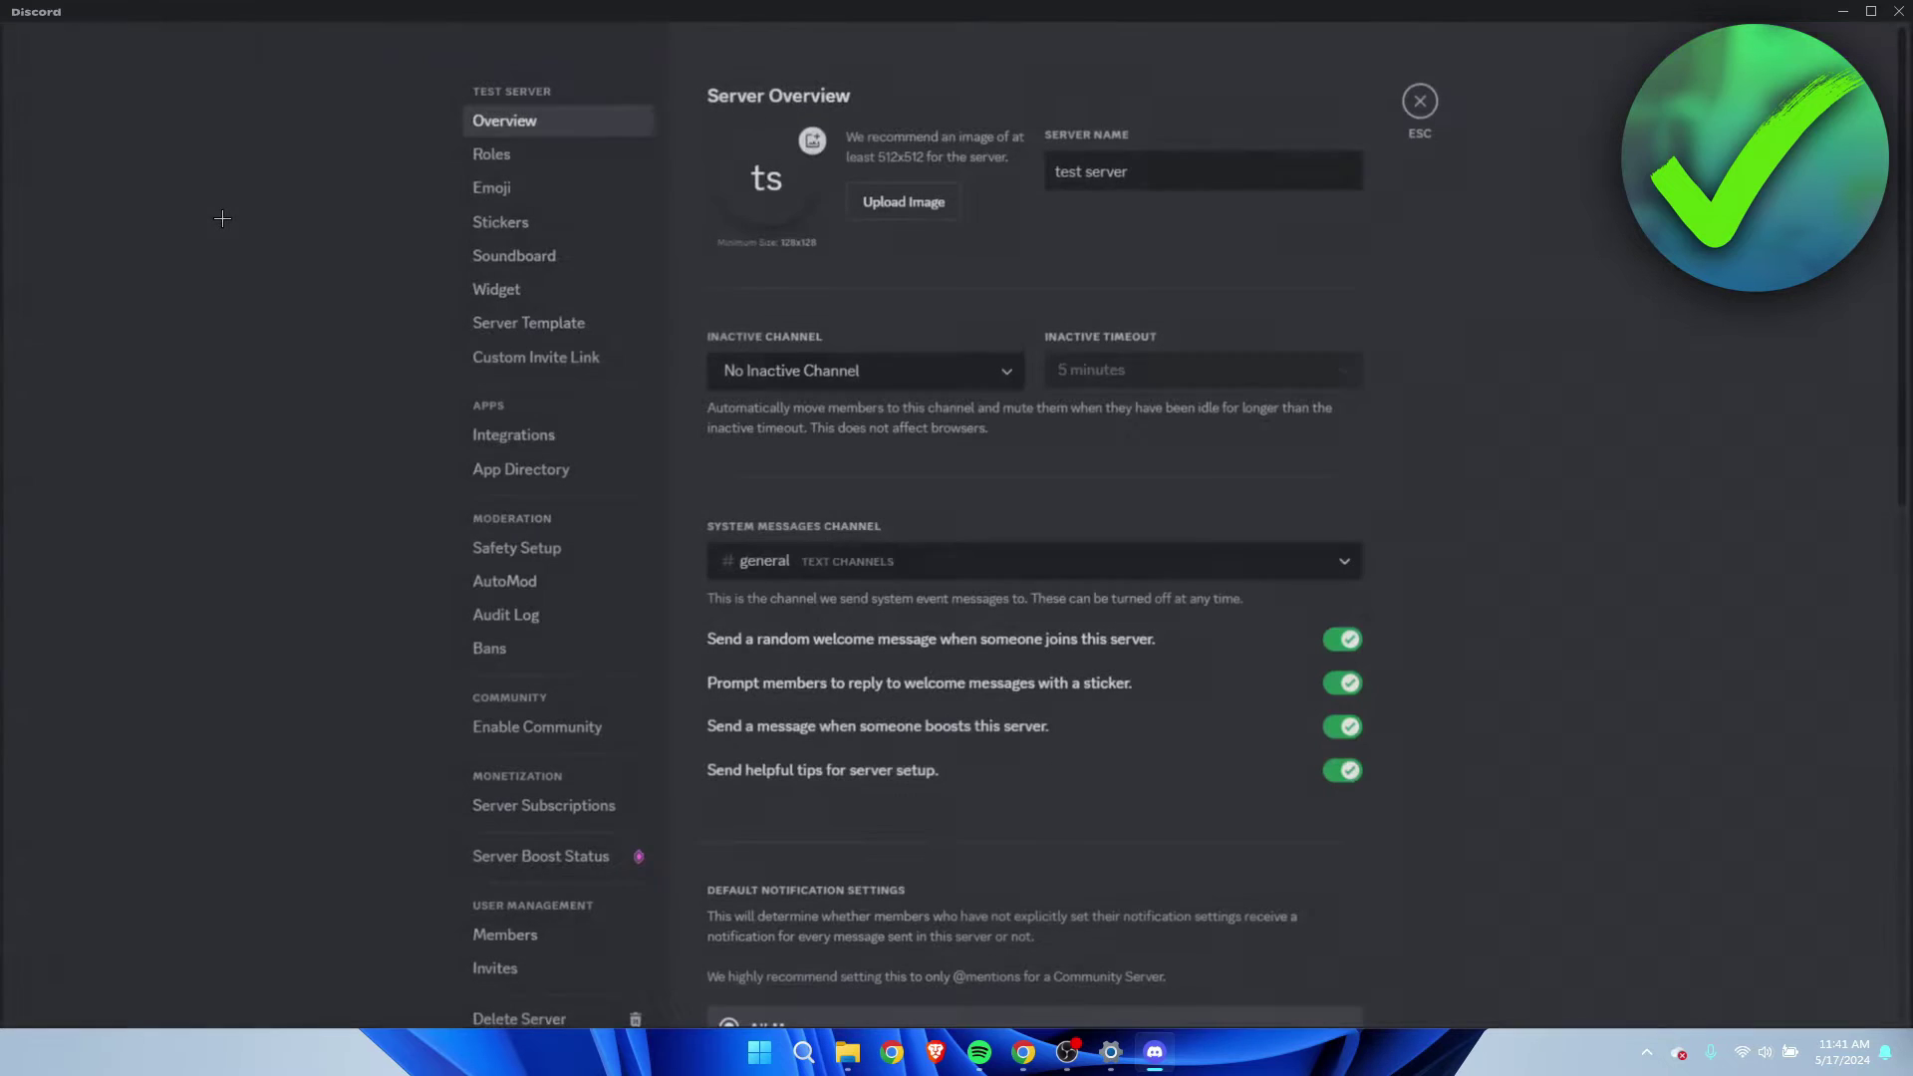
click(537, 152)
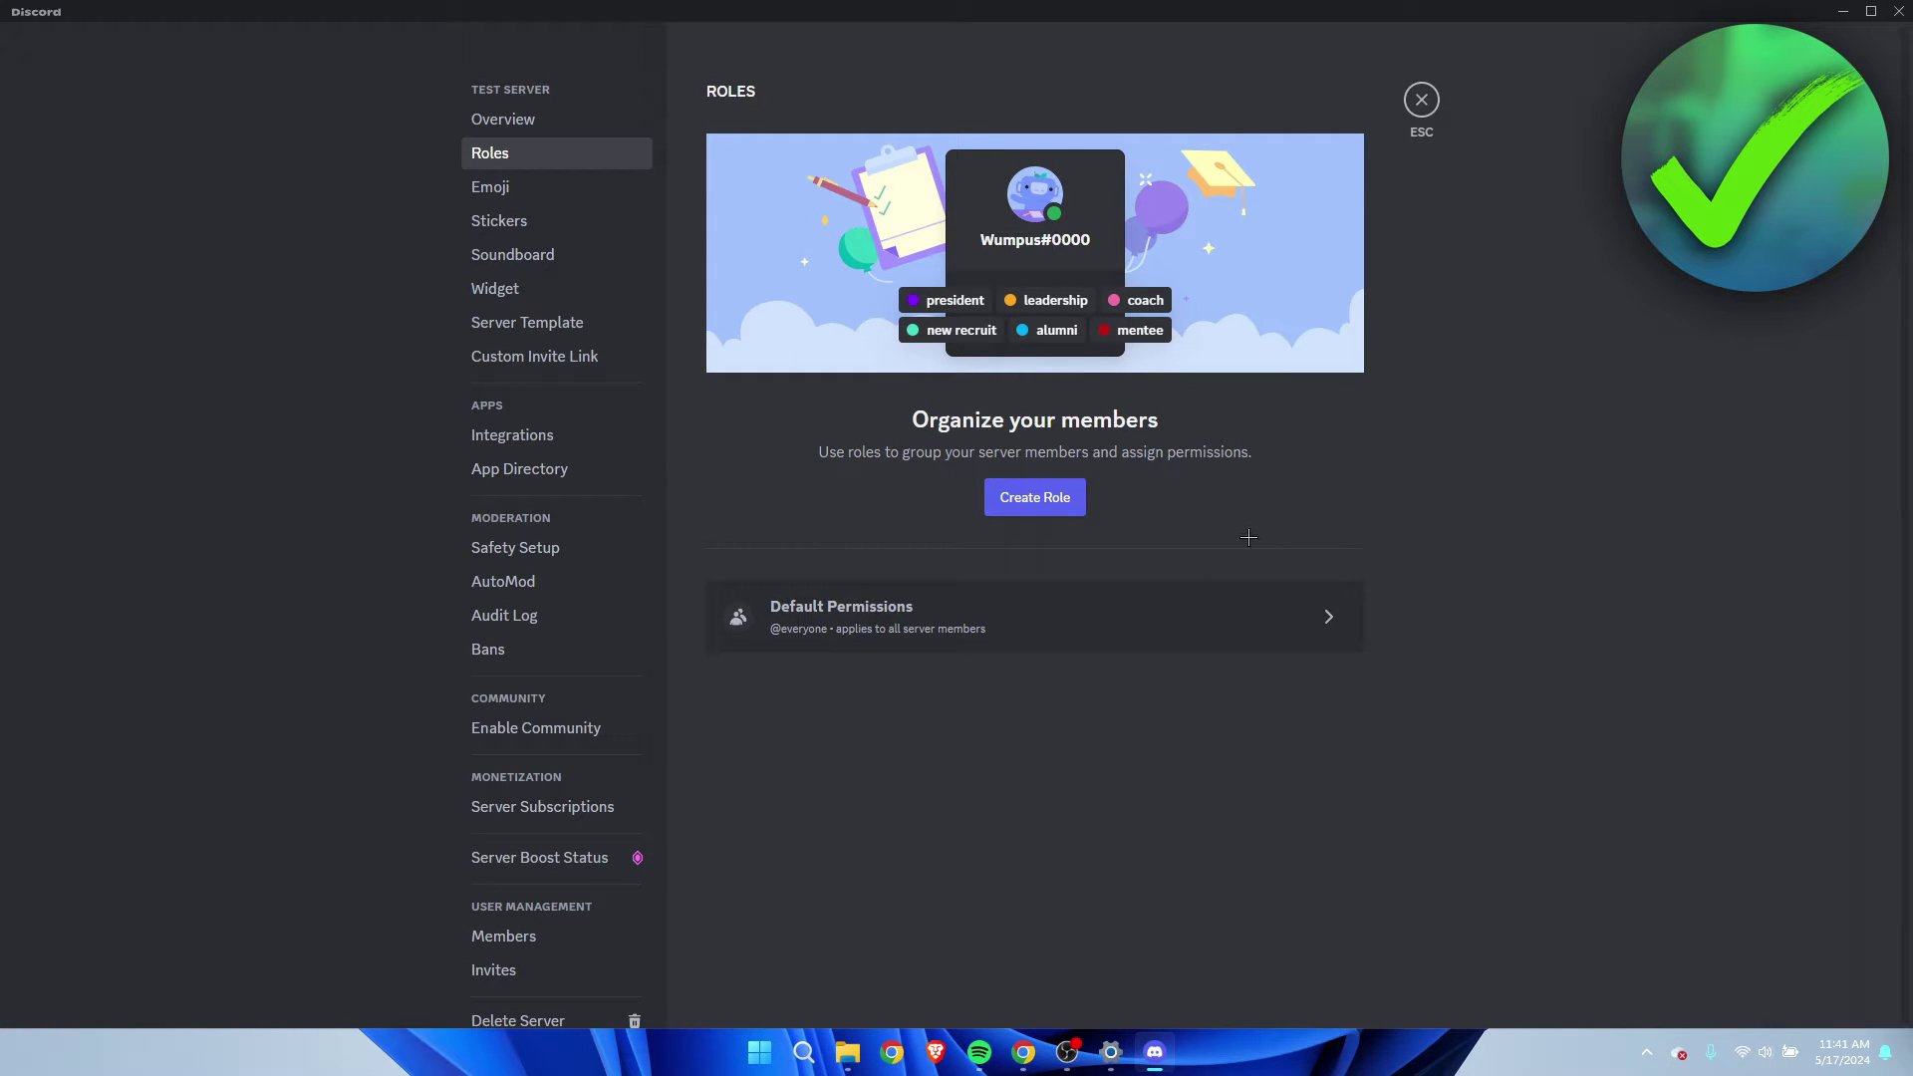
click(1012, 497)
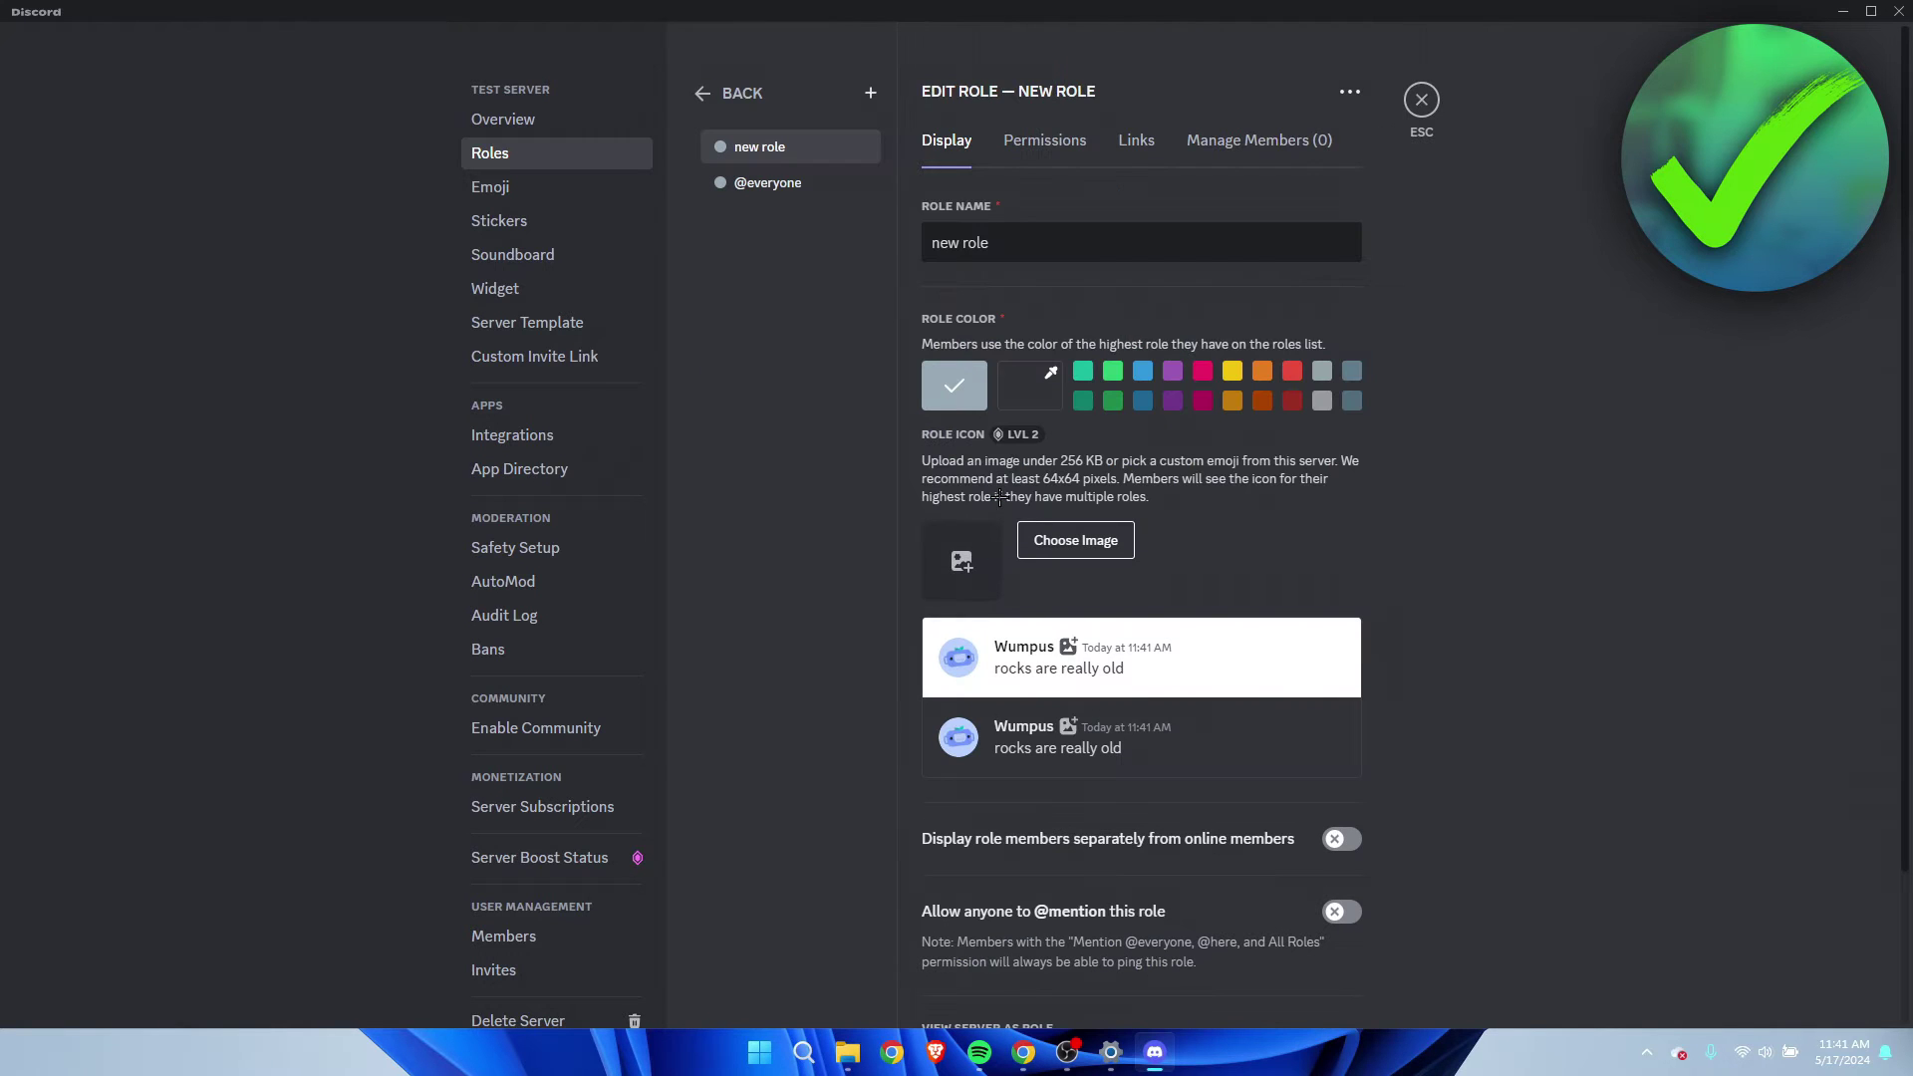
drag(1008, 249, 808, 246)
text(lvl 5)
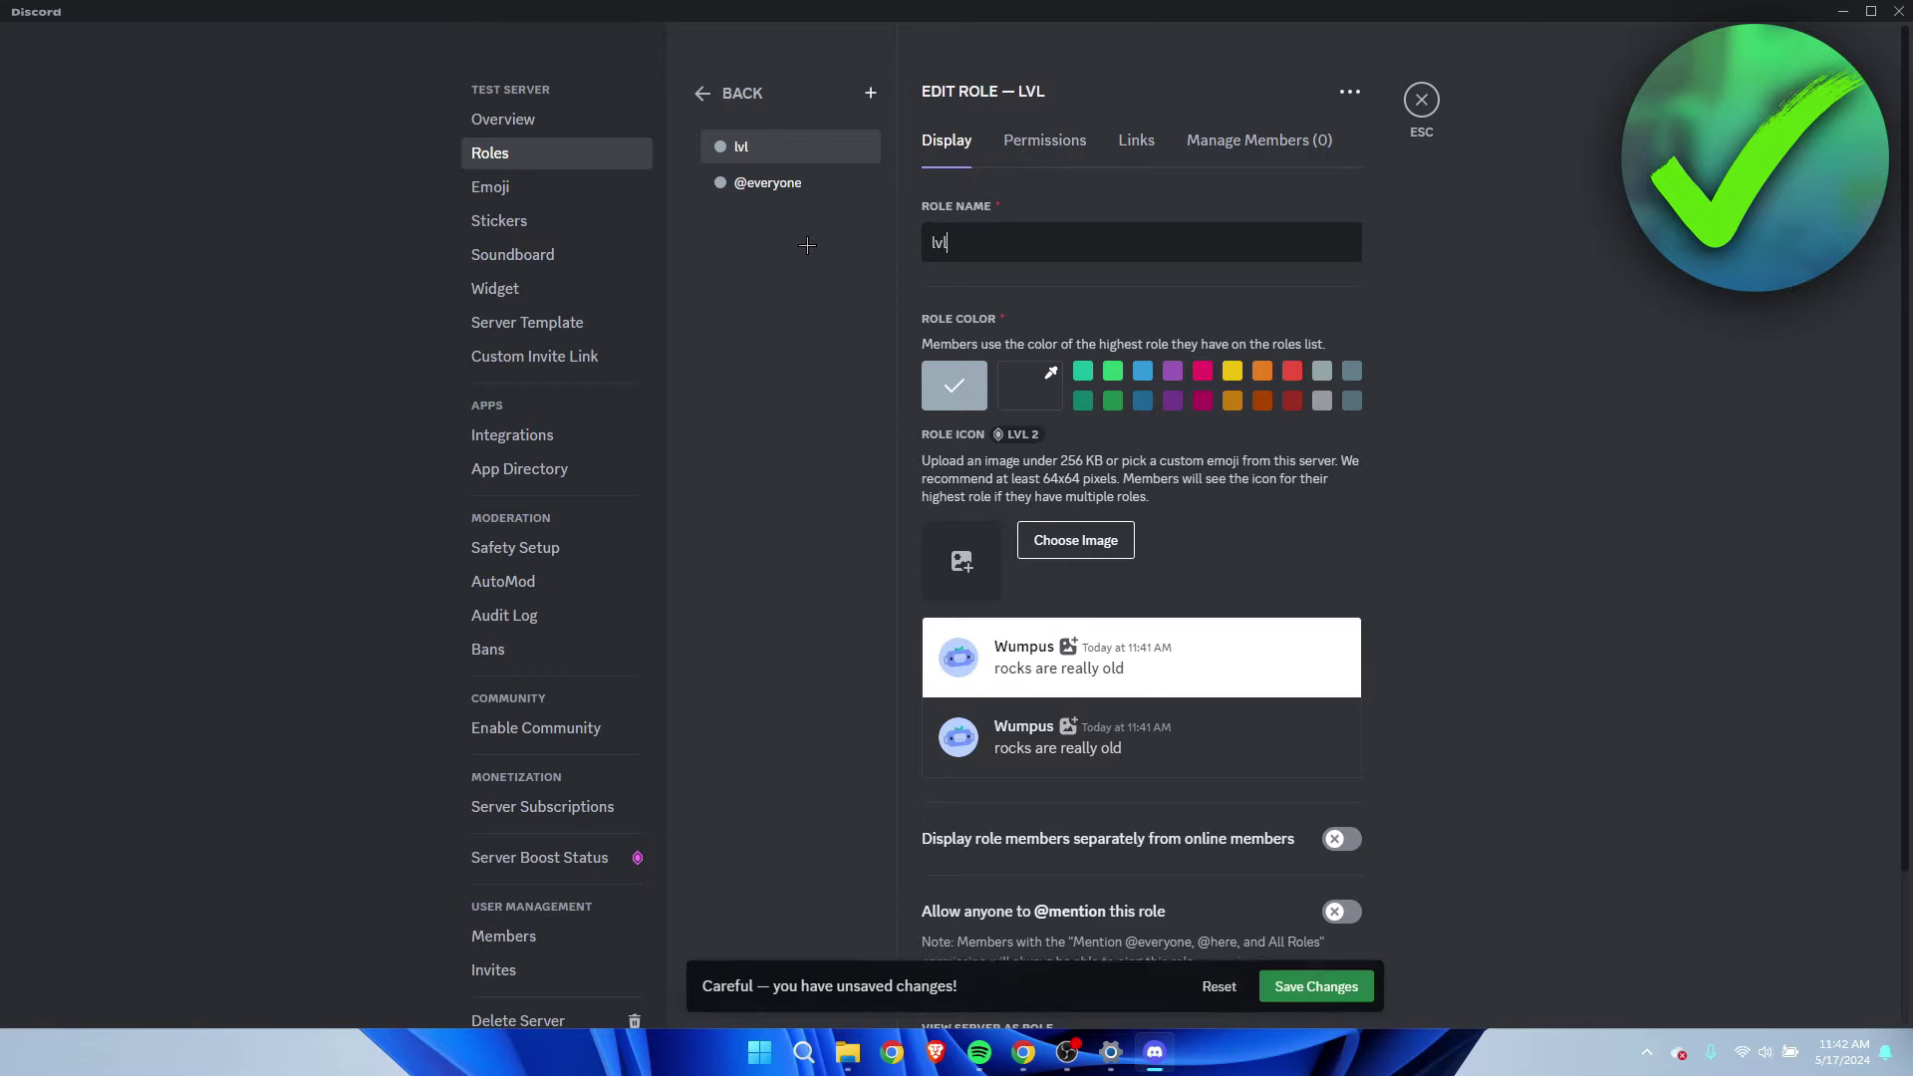
click(1234, 373)
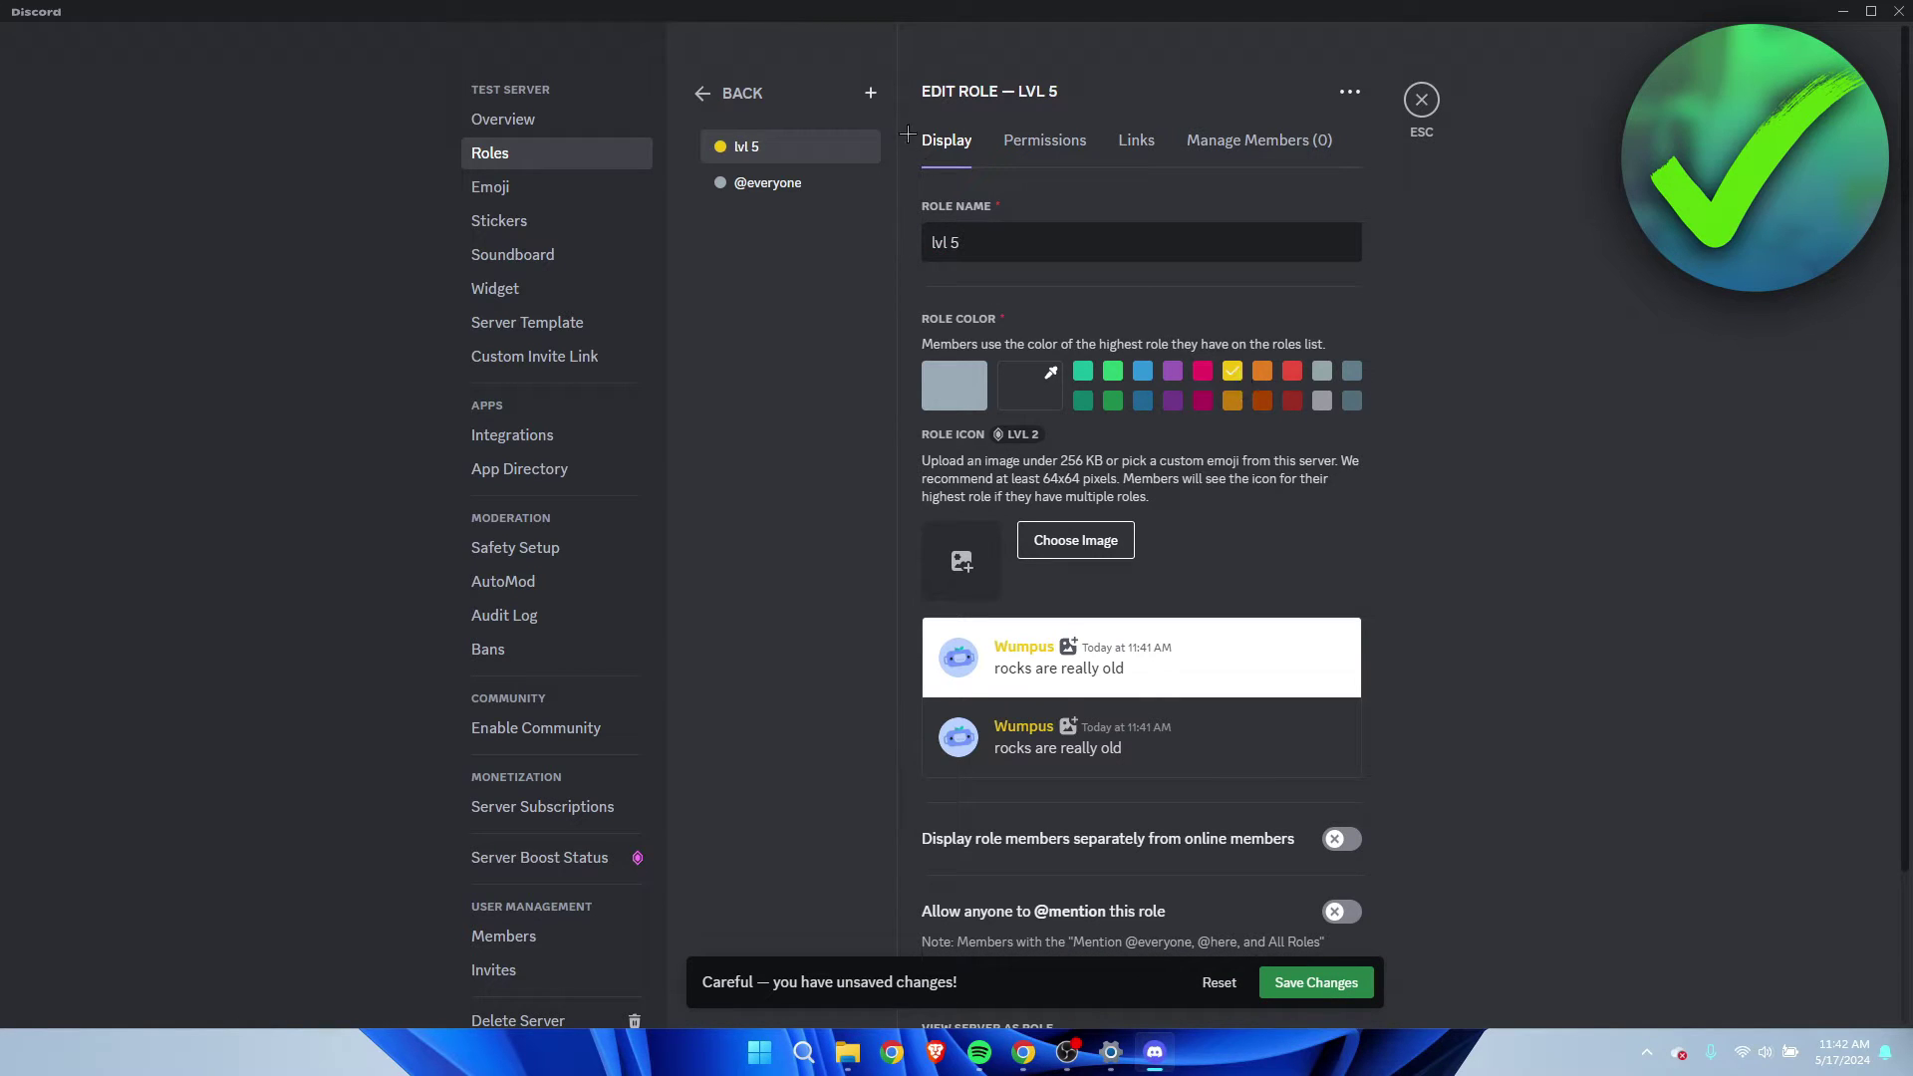
Add another role named lvl 10 with the orange color and move it above the lvl 5 role
click(871, 93)
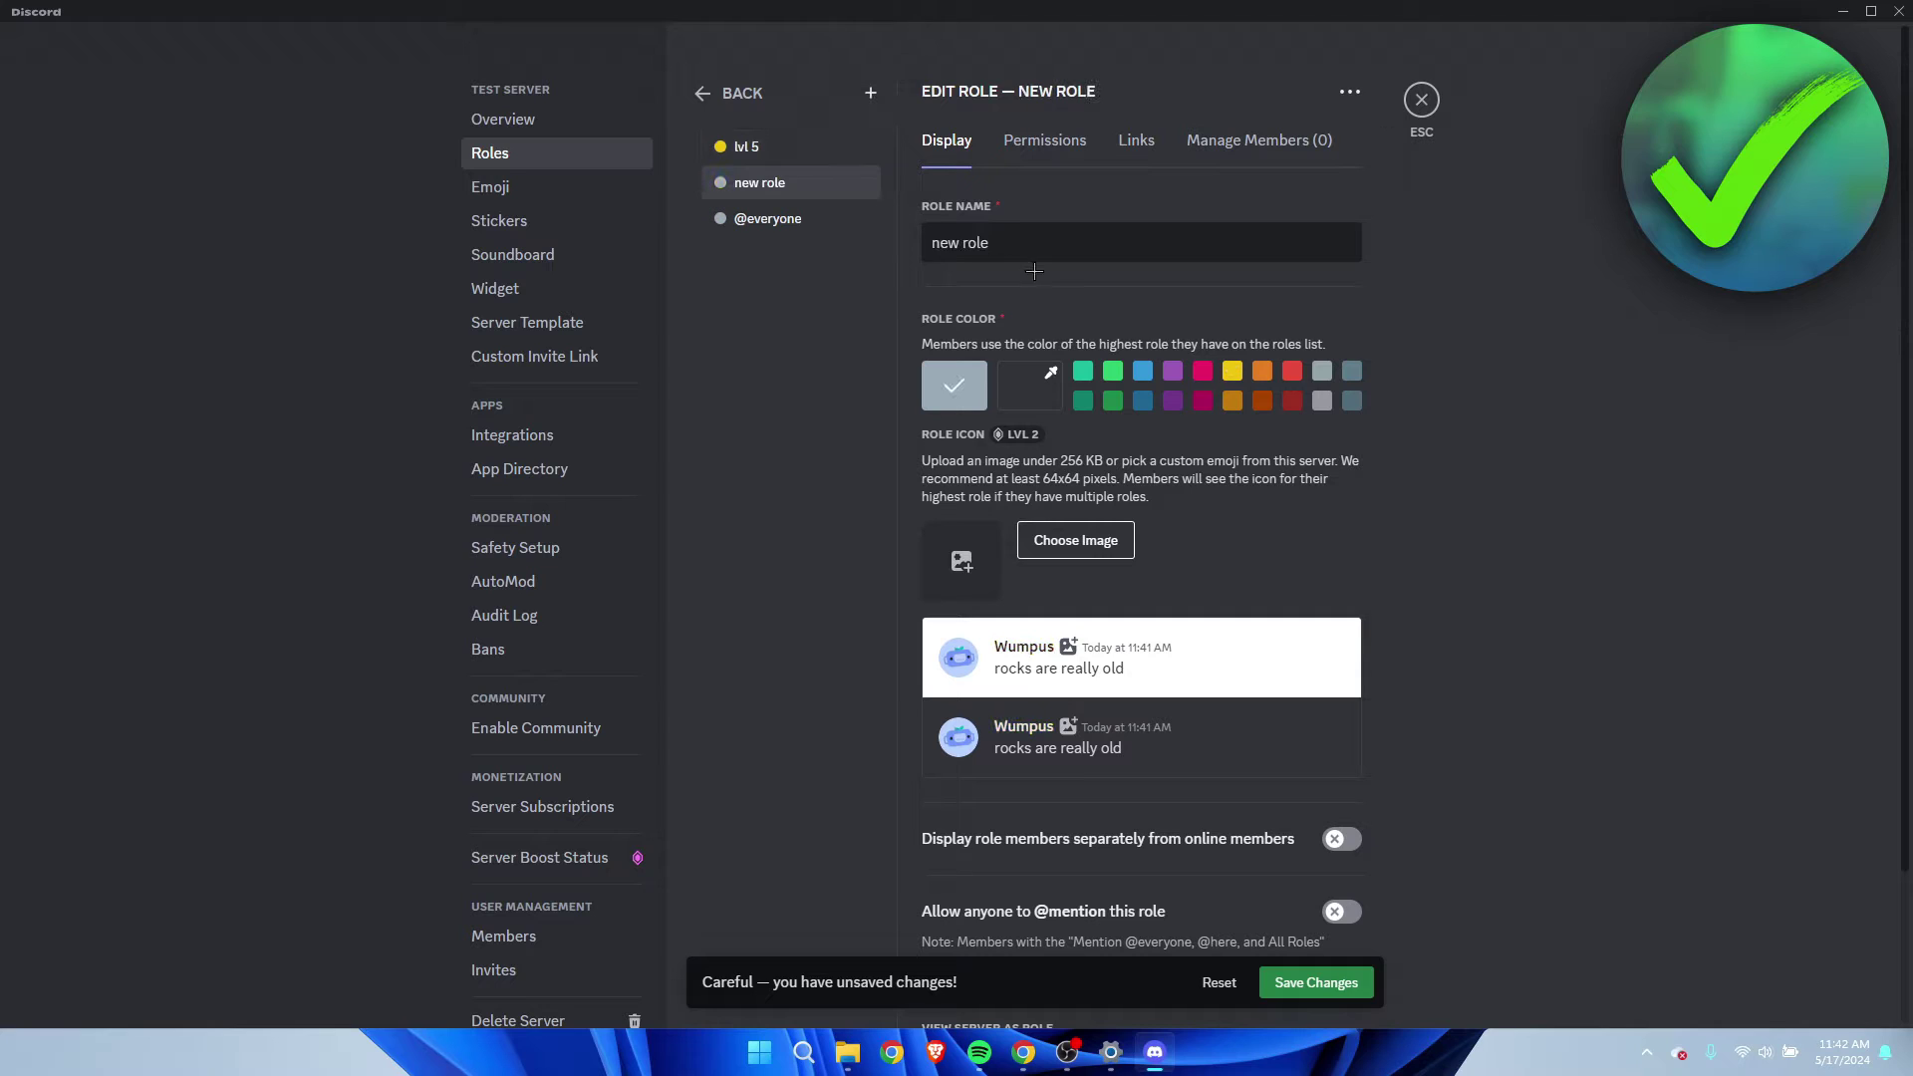
text(lvlv)
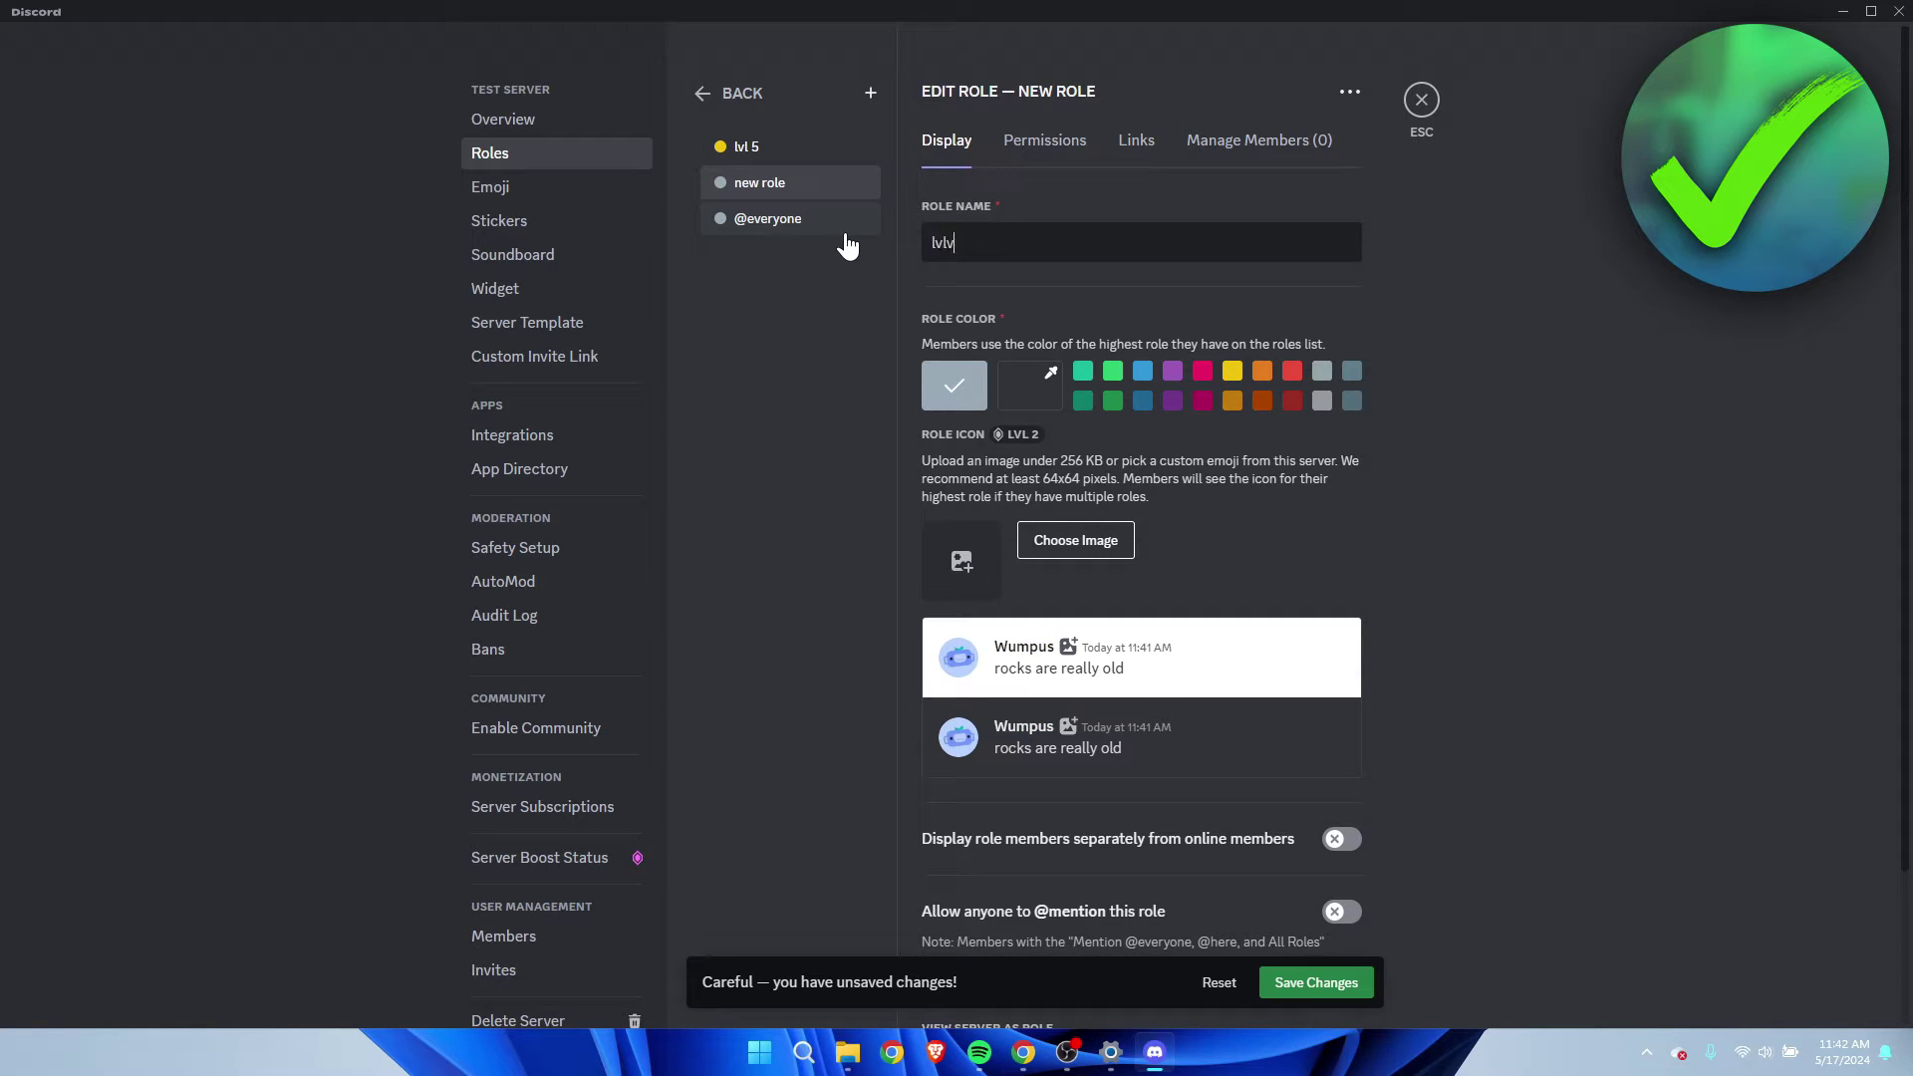
key(BackSpace)
text(10)
click(1271, 371)
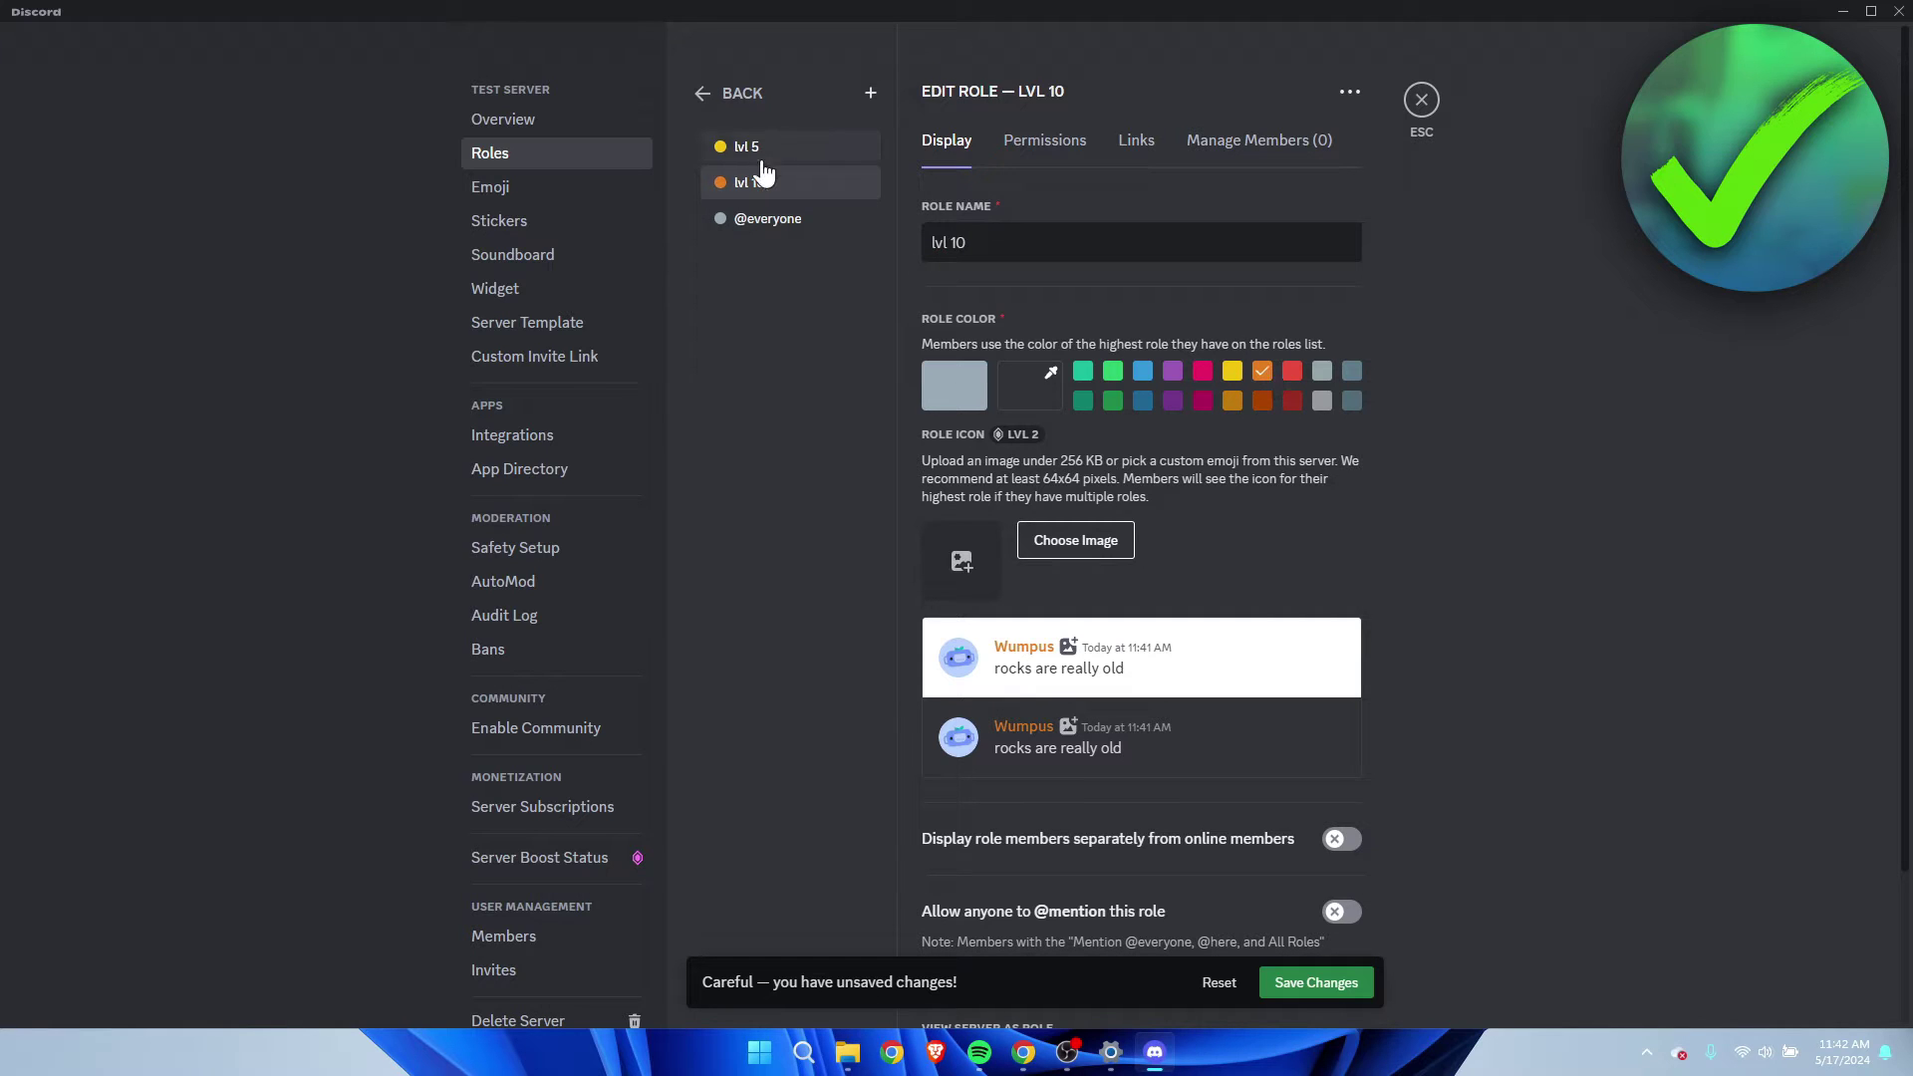
drag(797, 185, 789, 148)
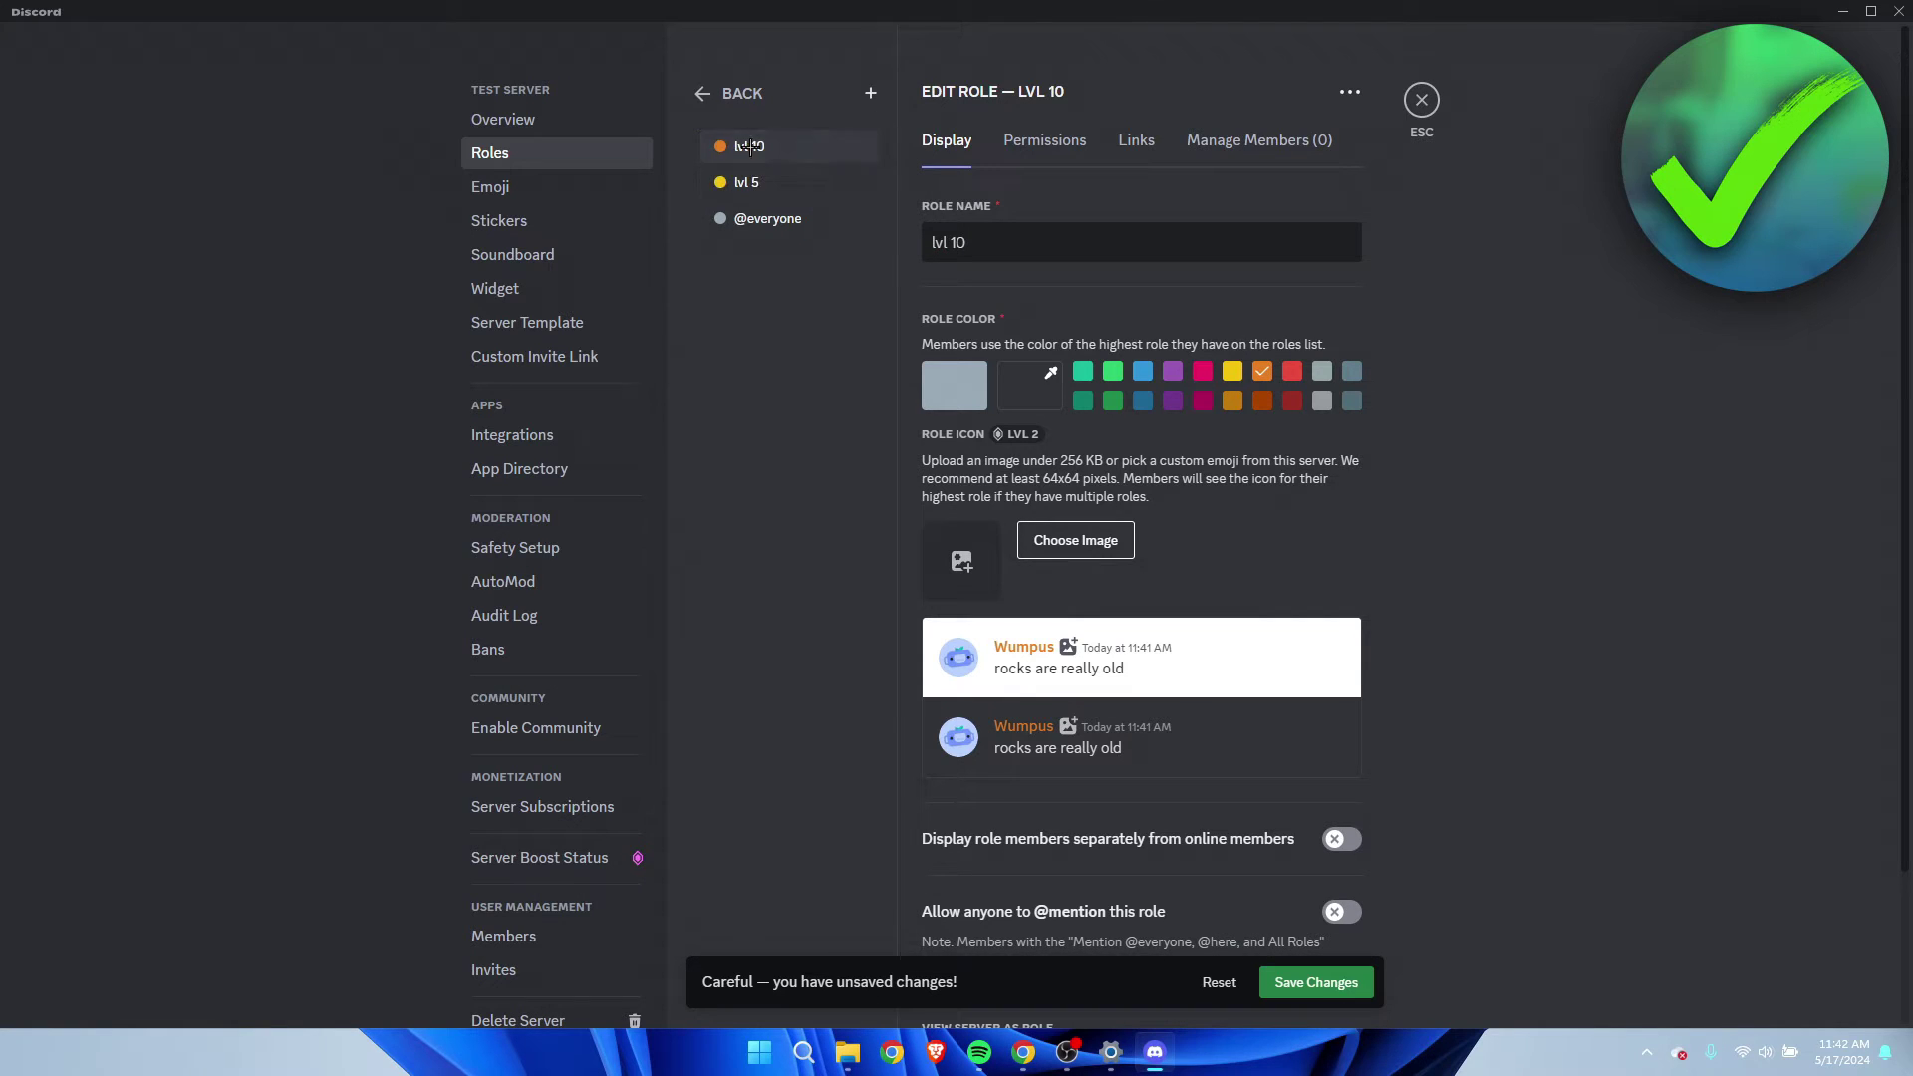
Add a red role named lvl 15, order the roles lvl 15, lvl 10, lvl 5, and save the changes
click(870, 93)
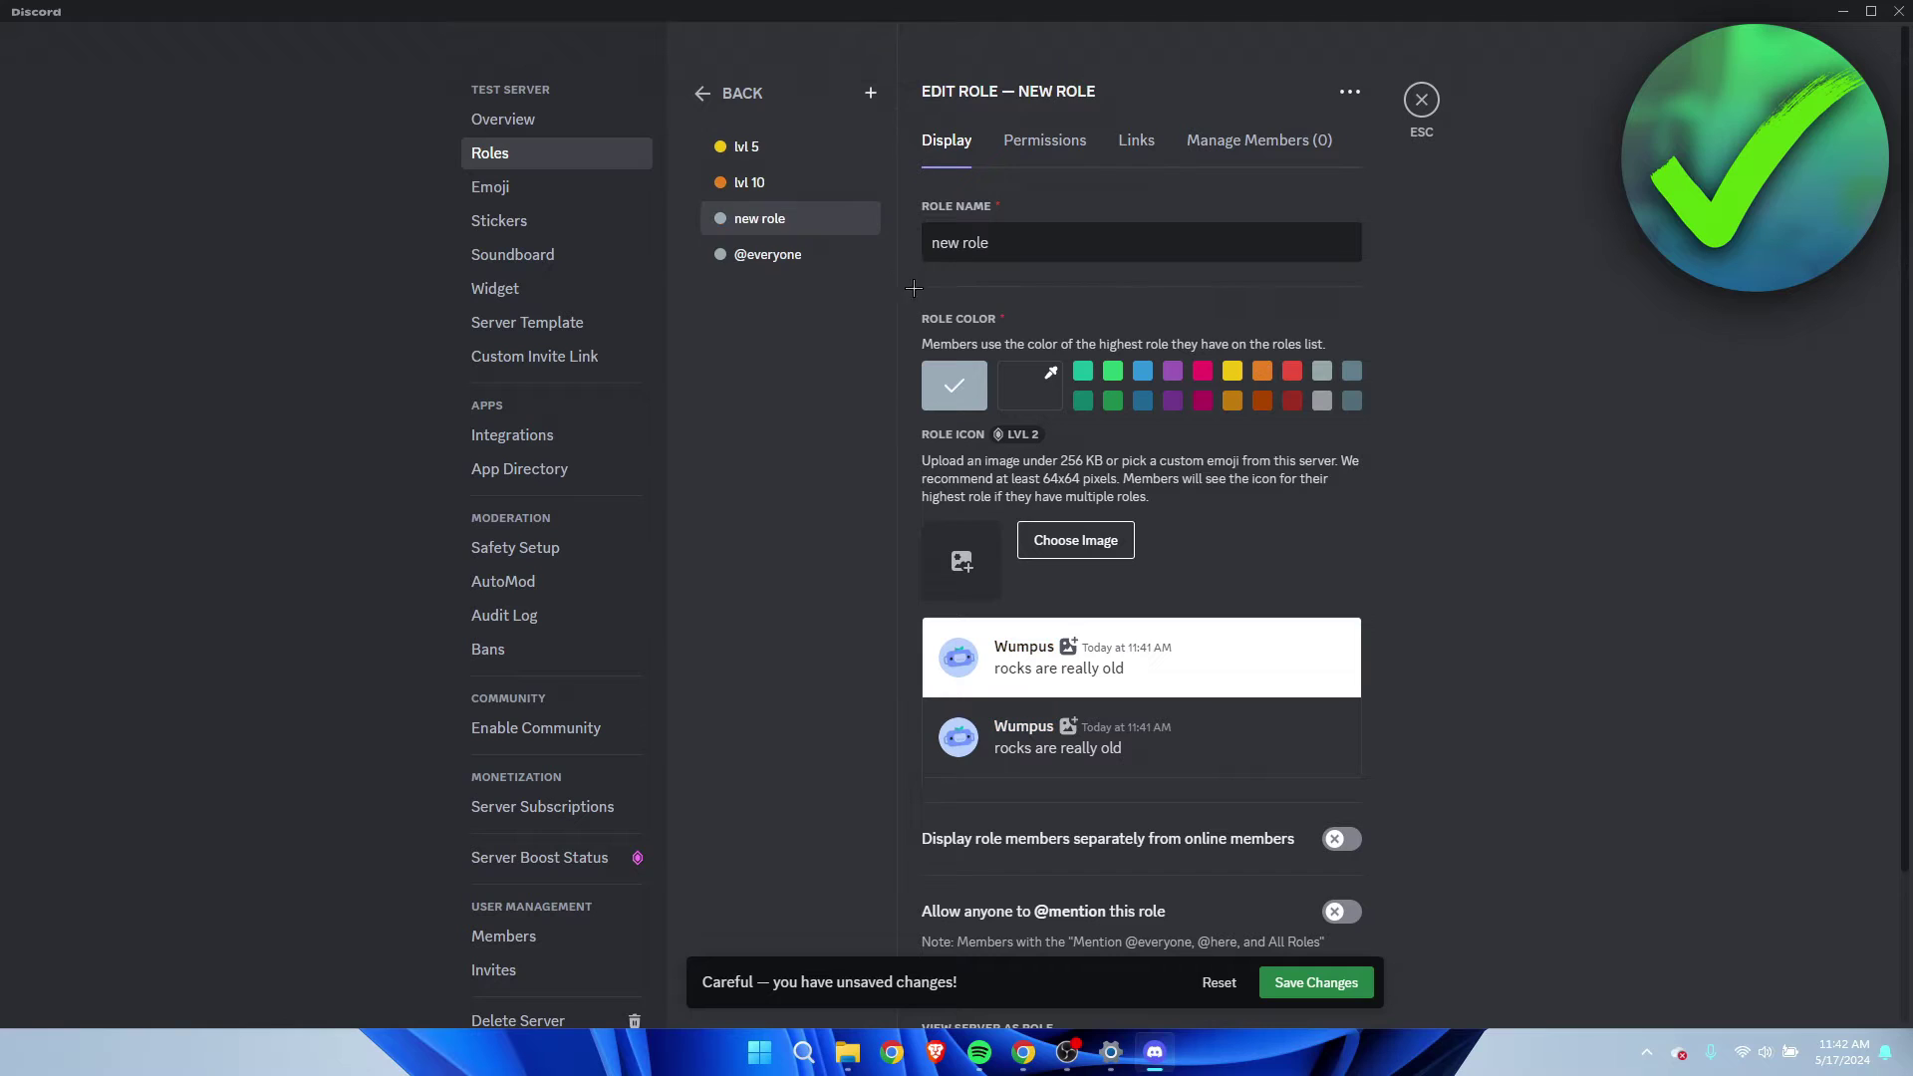
drag(838, 222, 833, 150)
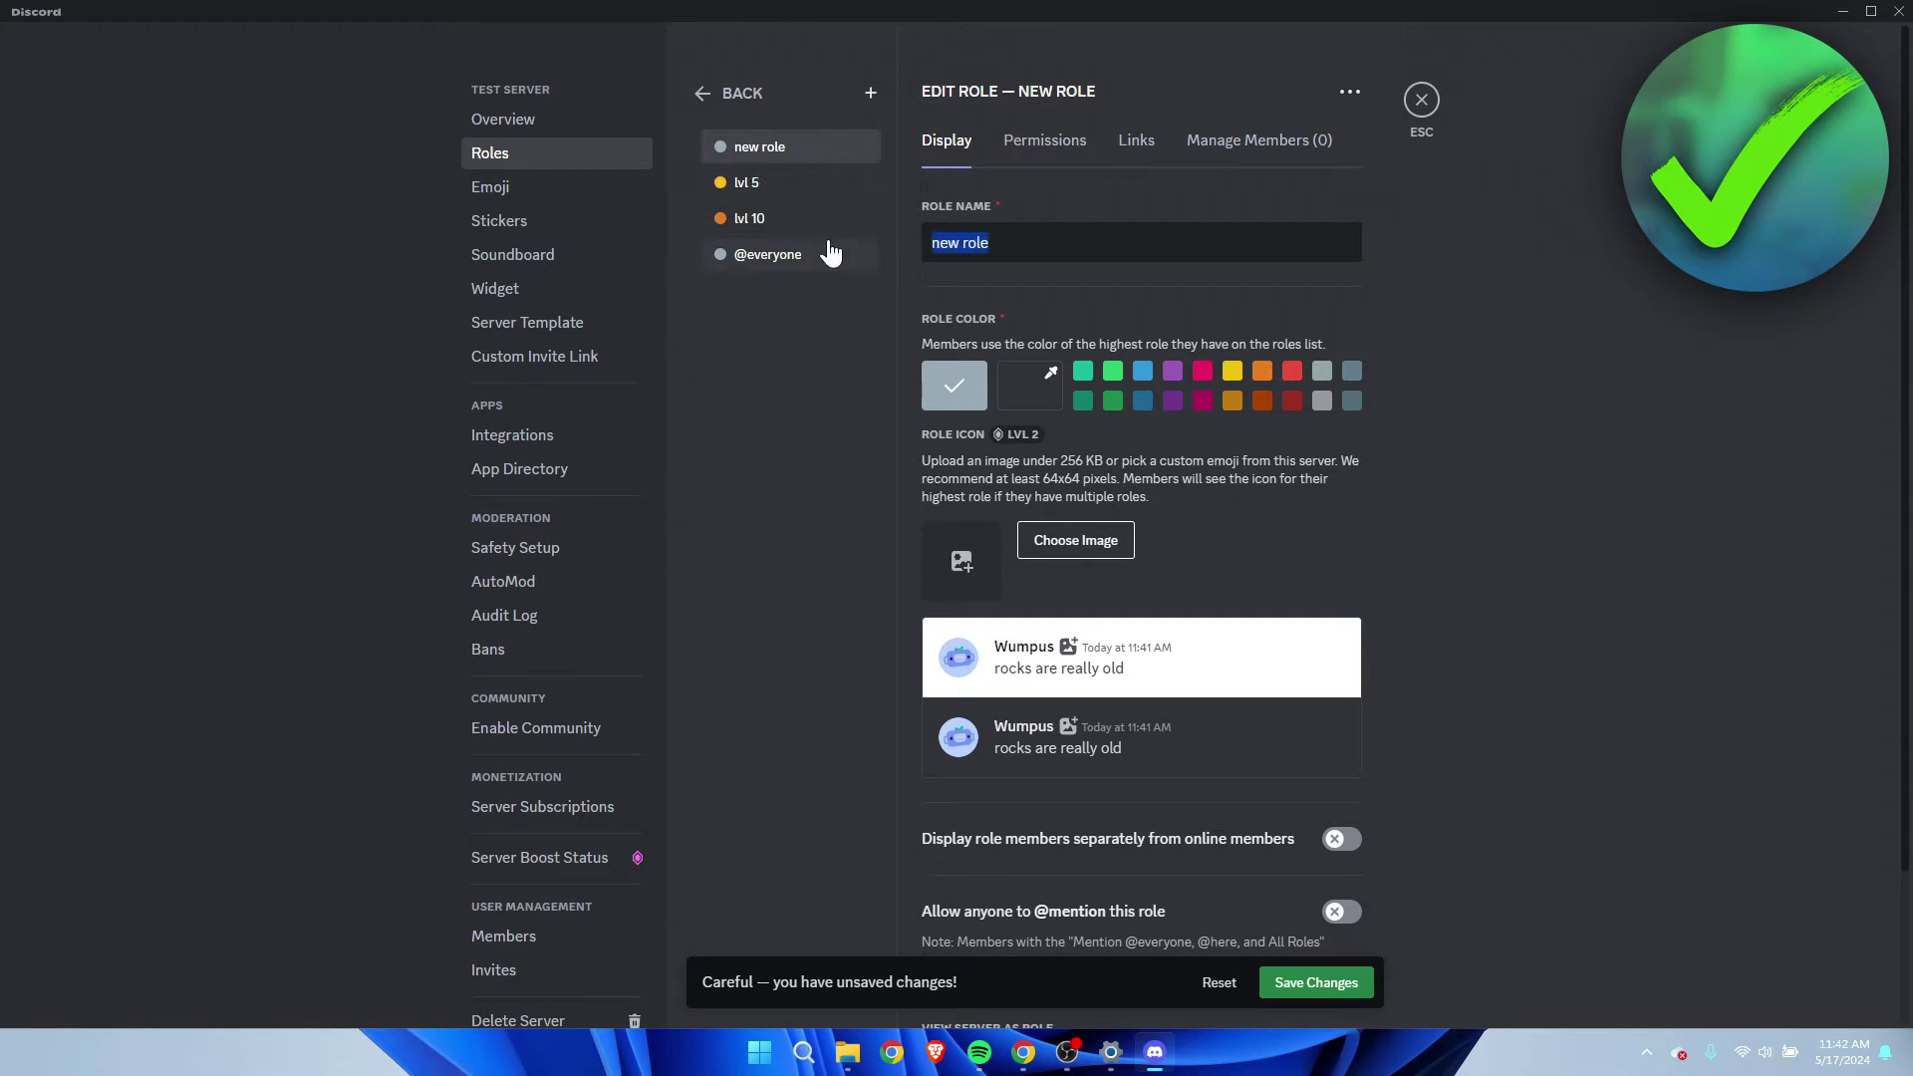
text(lvl 1)
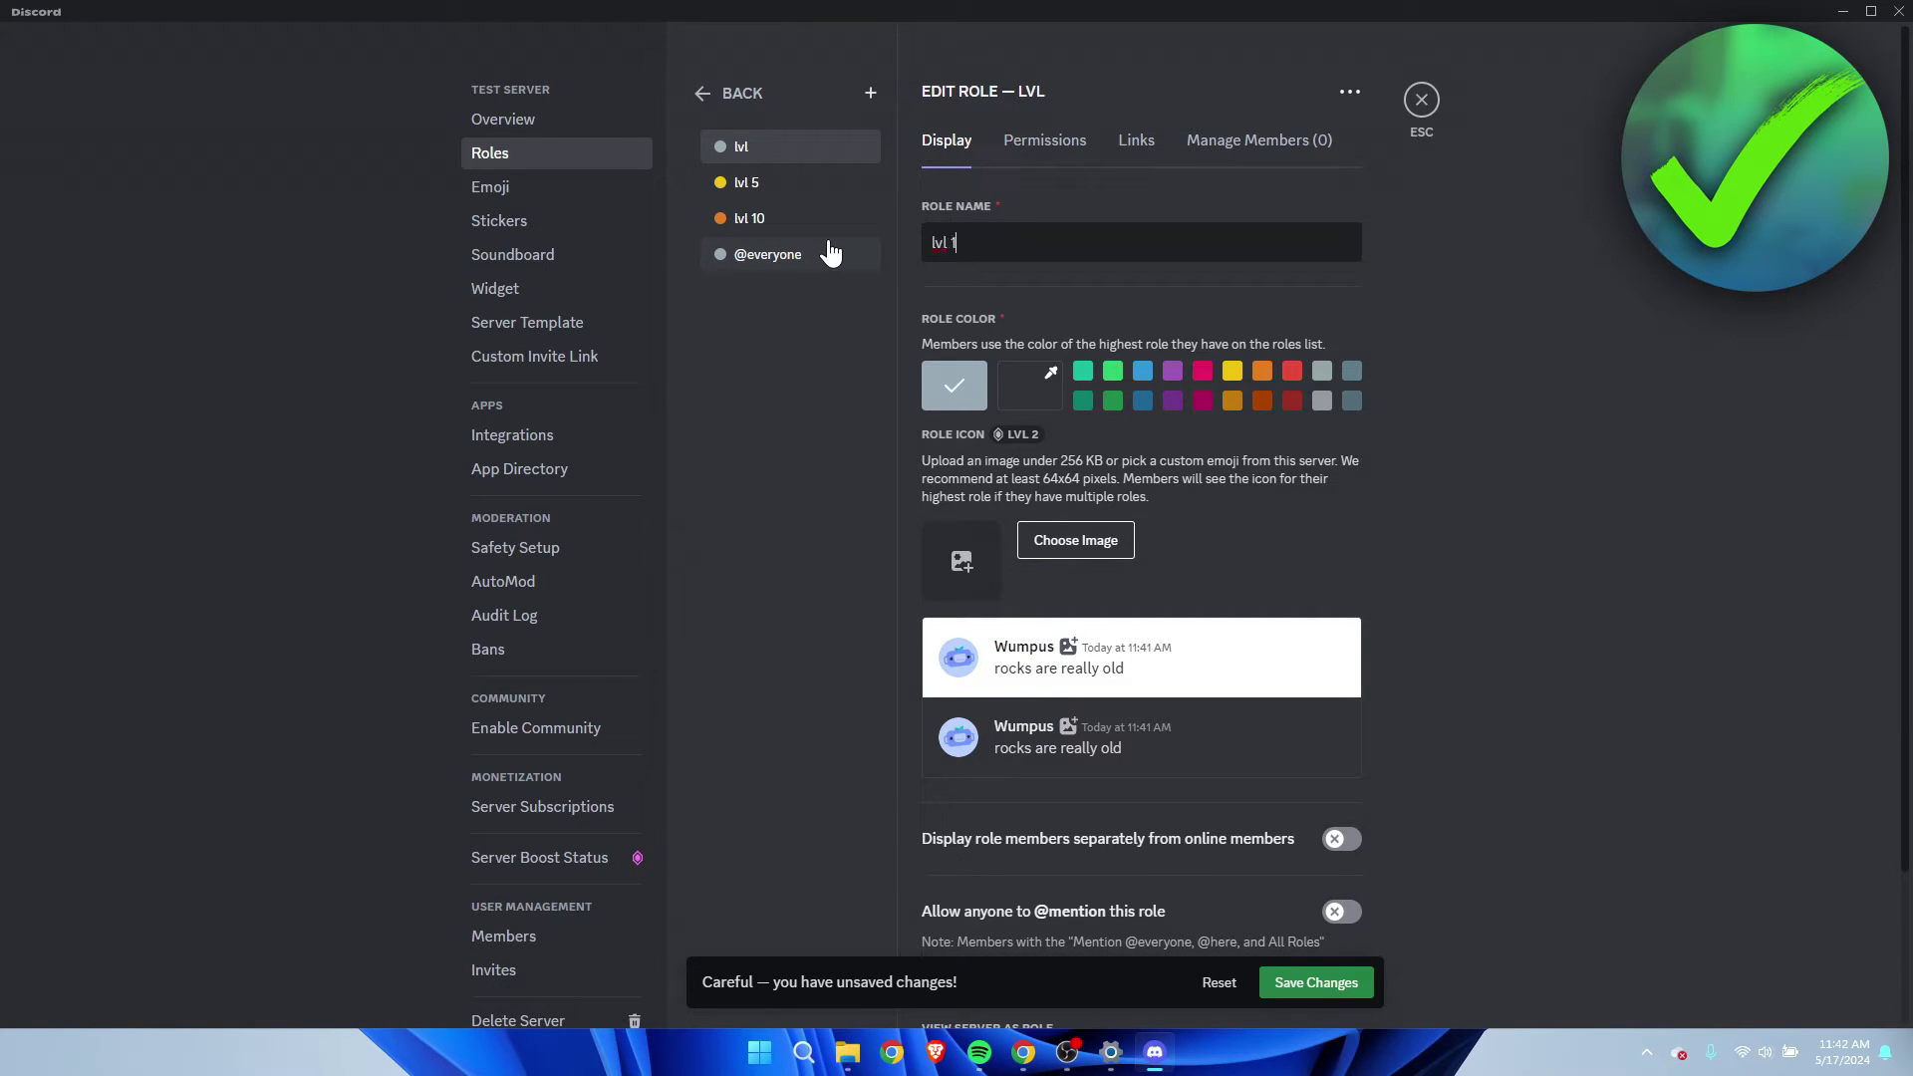
text(5)
click(1295, 373)
click(1312, 982)
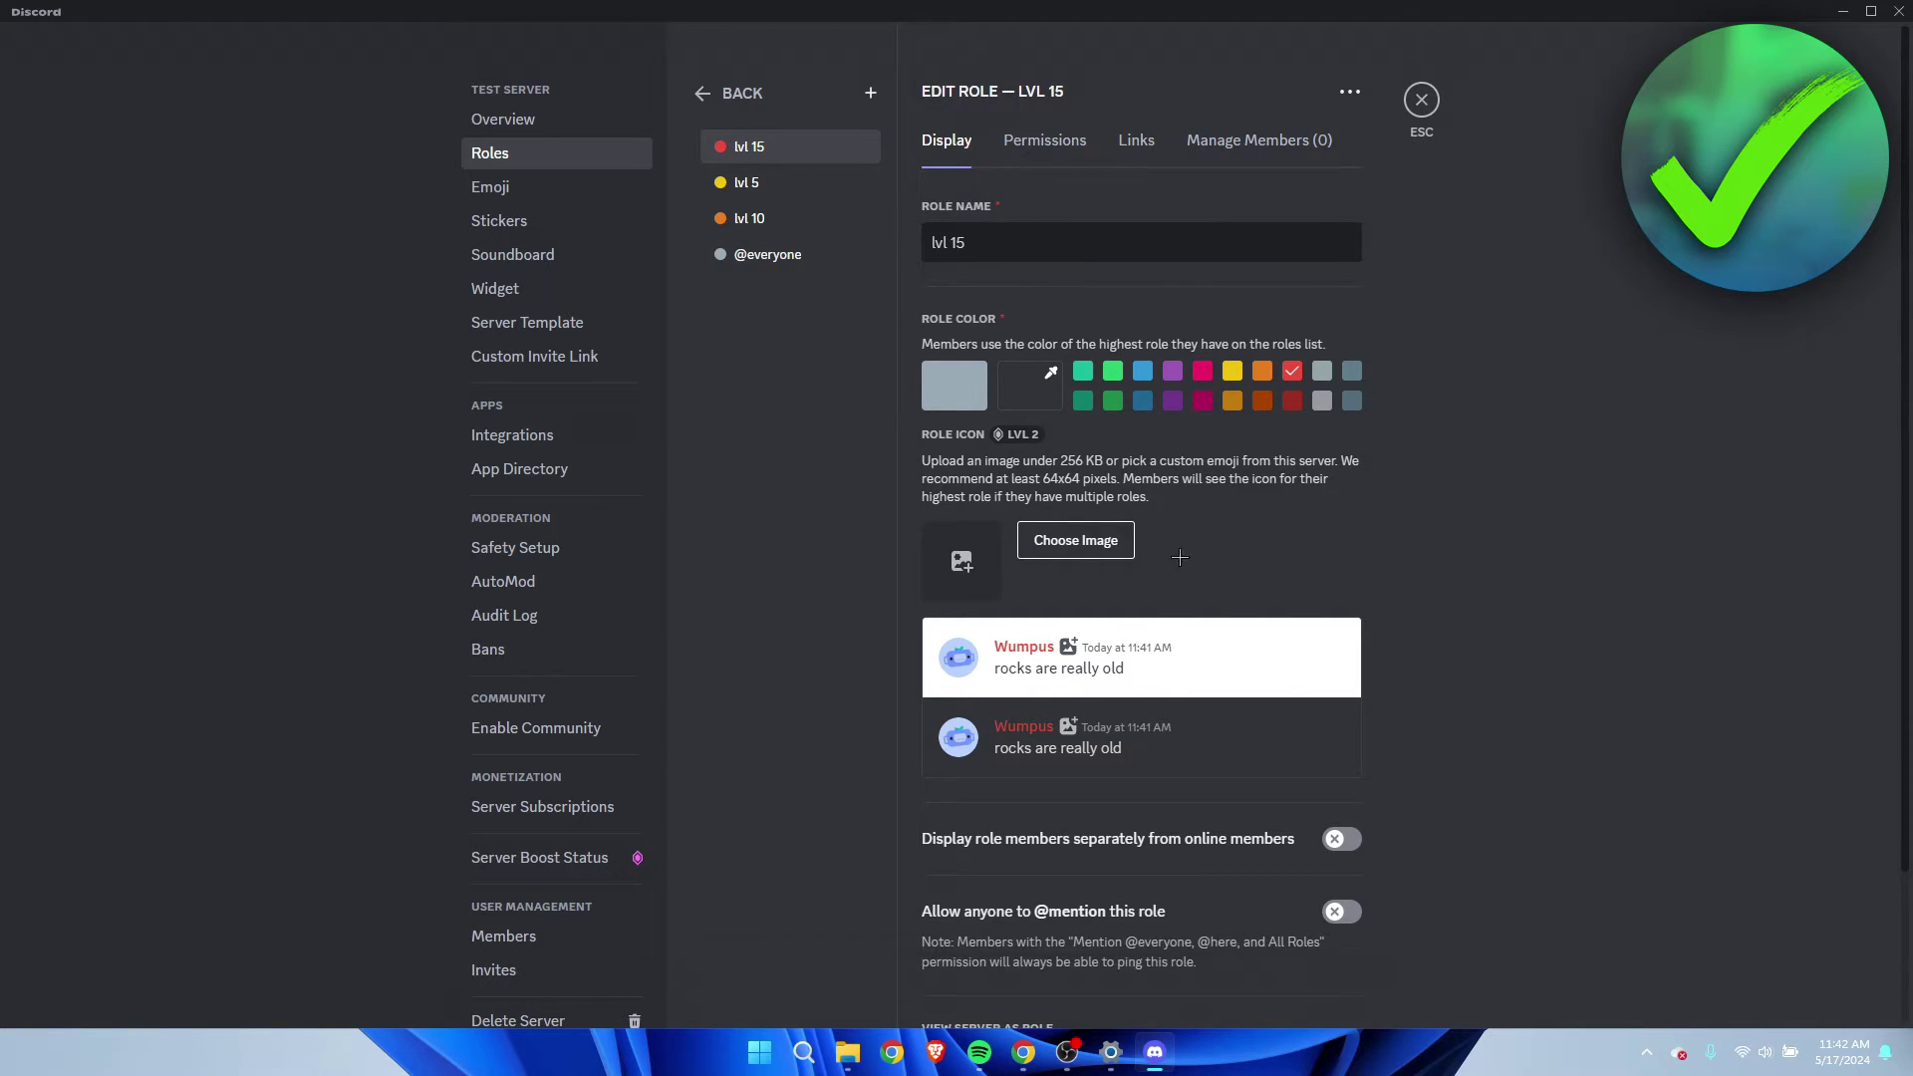
drag(767, 221, 779, 183)
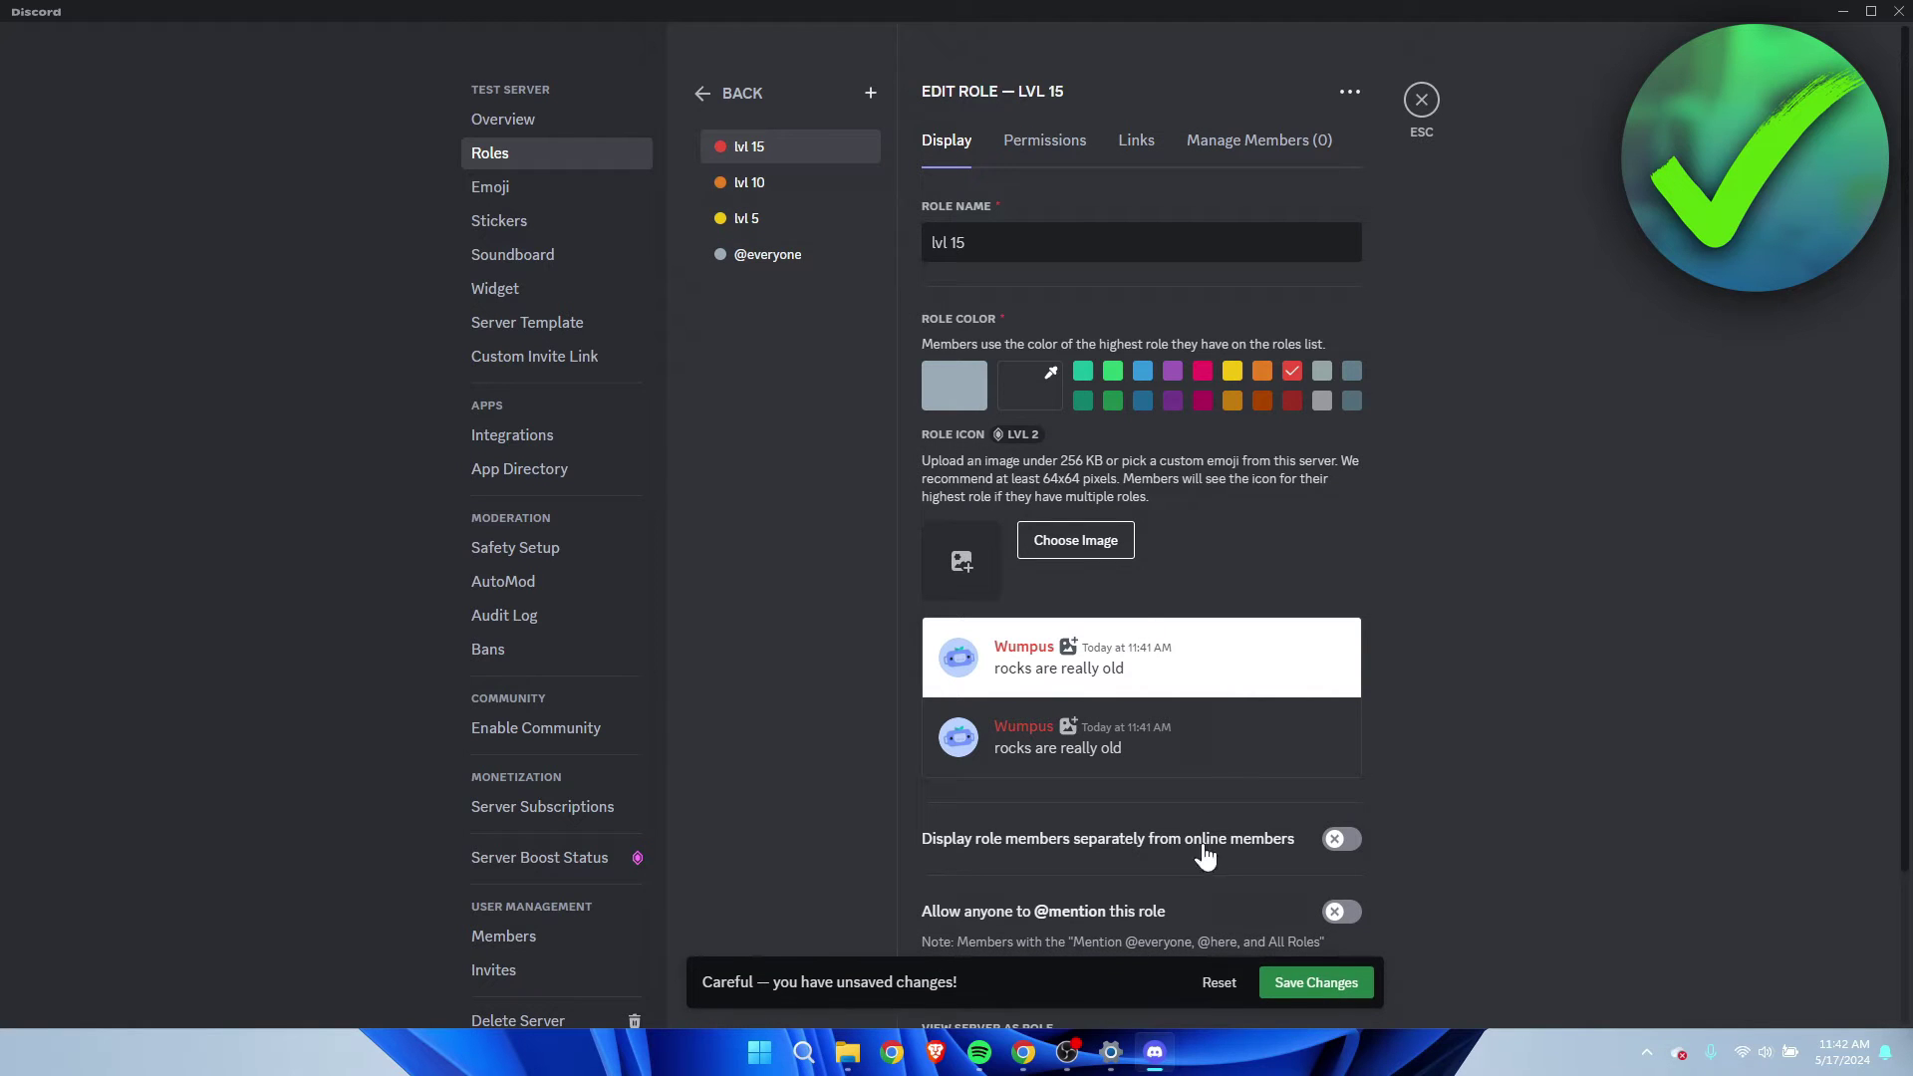
click(1296, 987)
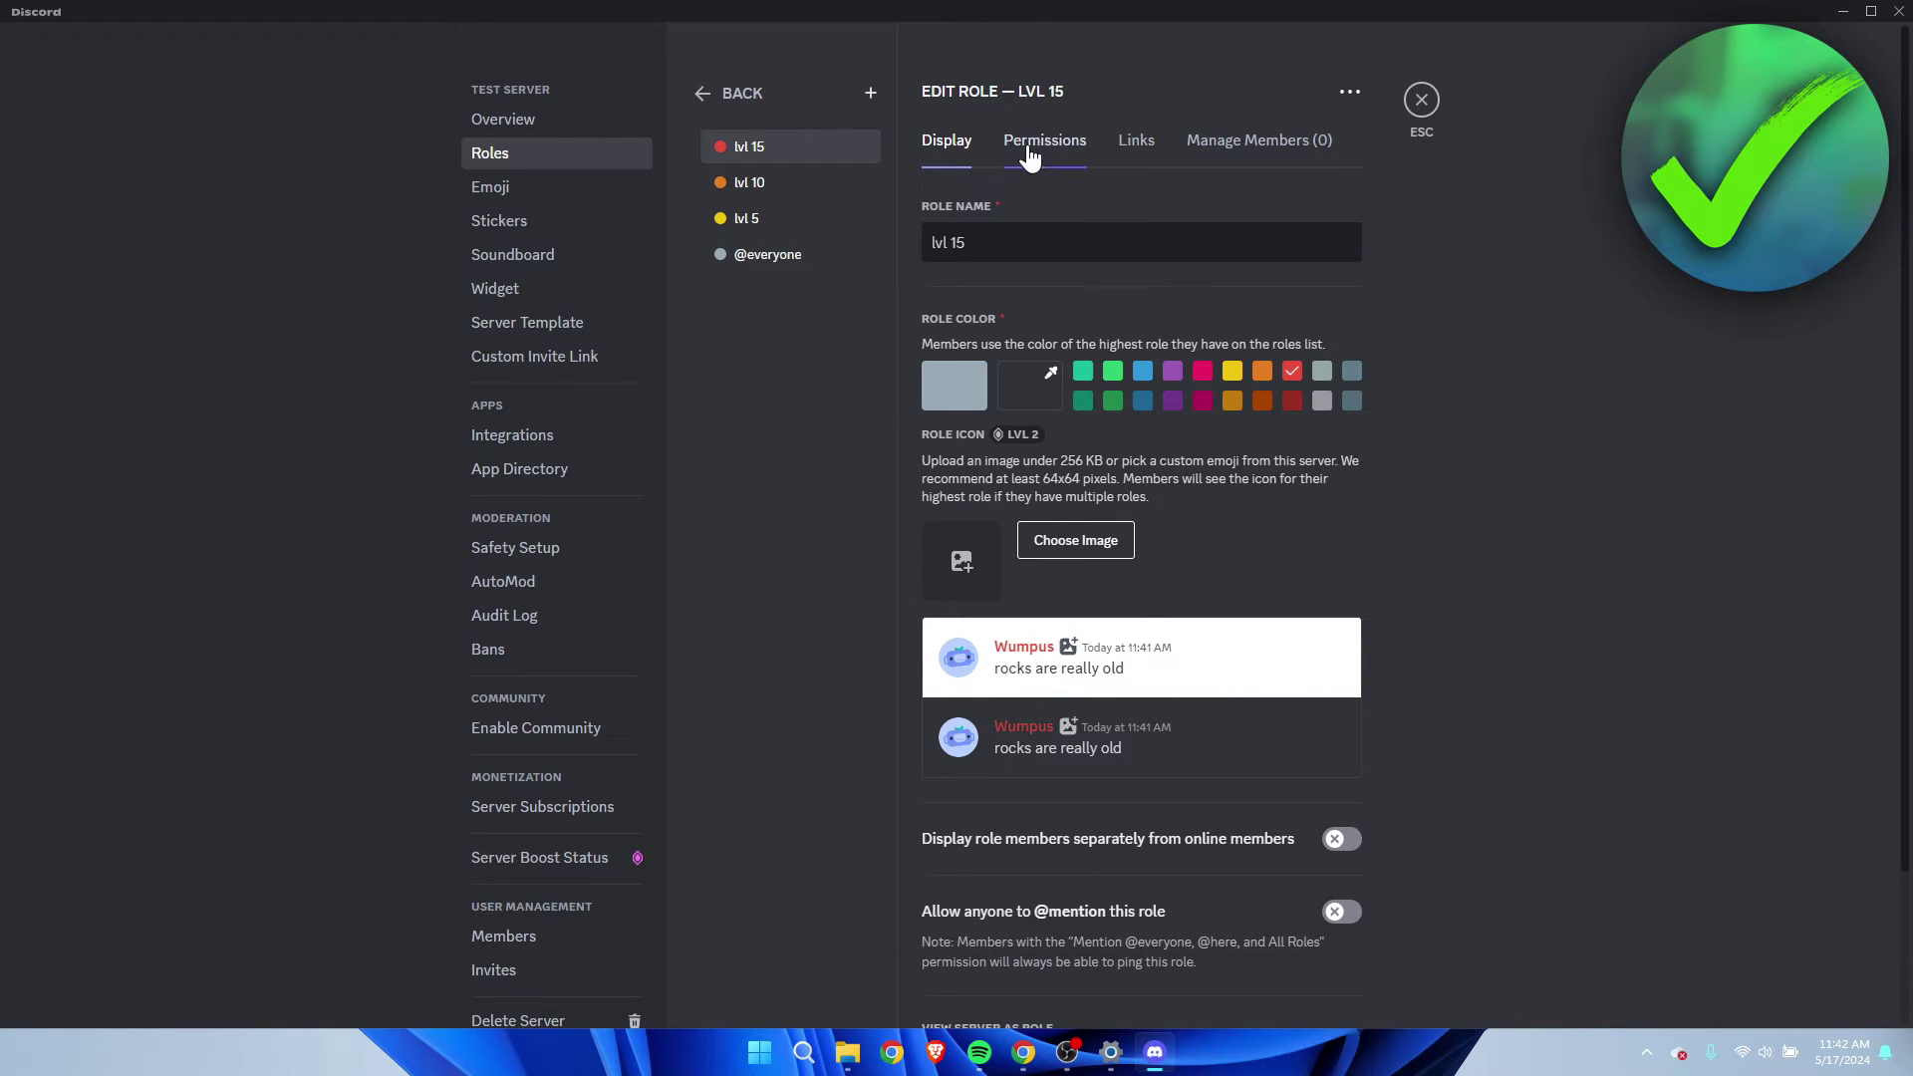
Look through the permissions available for the lvl 15 role and return to its display settings
click(1029, 149)
scroll(1176, 698, down, 10)
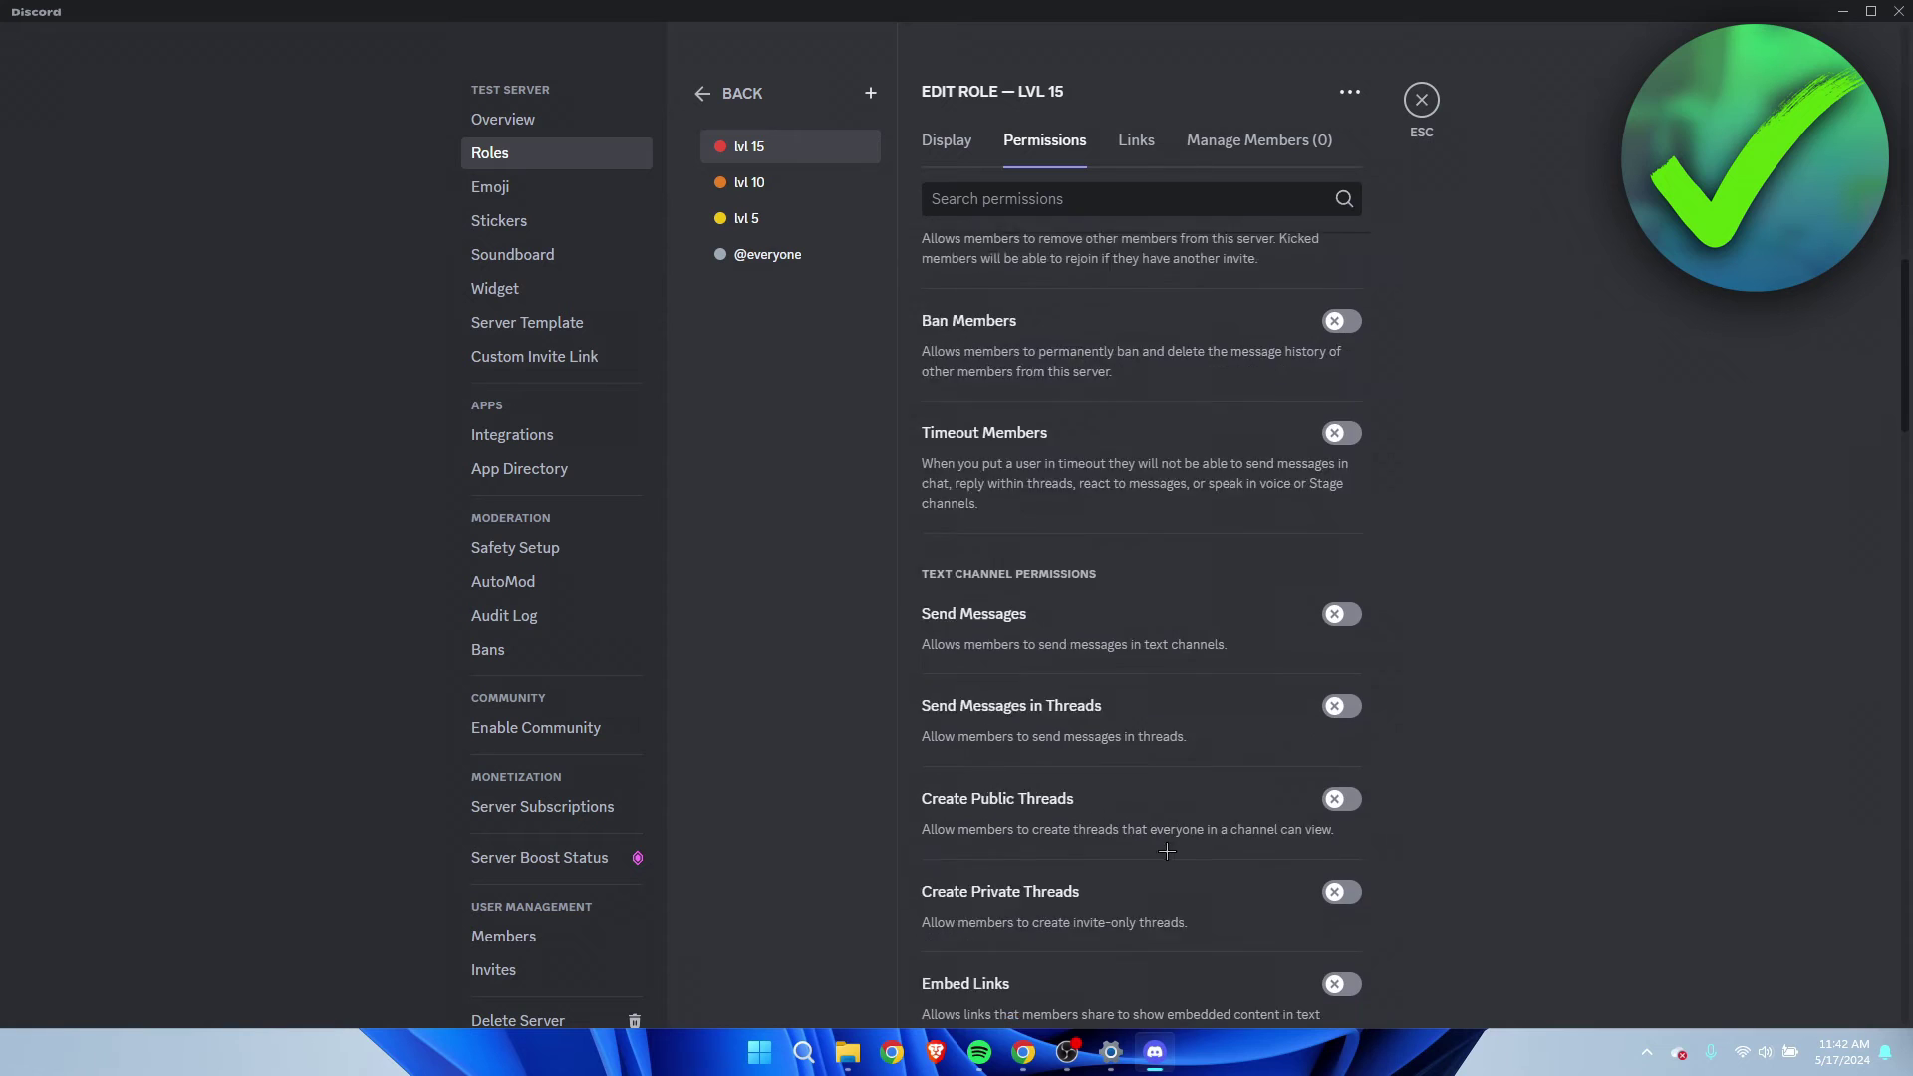
scroll(1167, 851, up, 10)
click(950, 141)
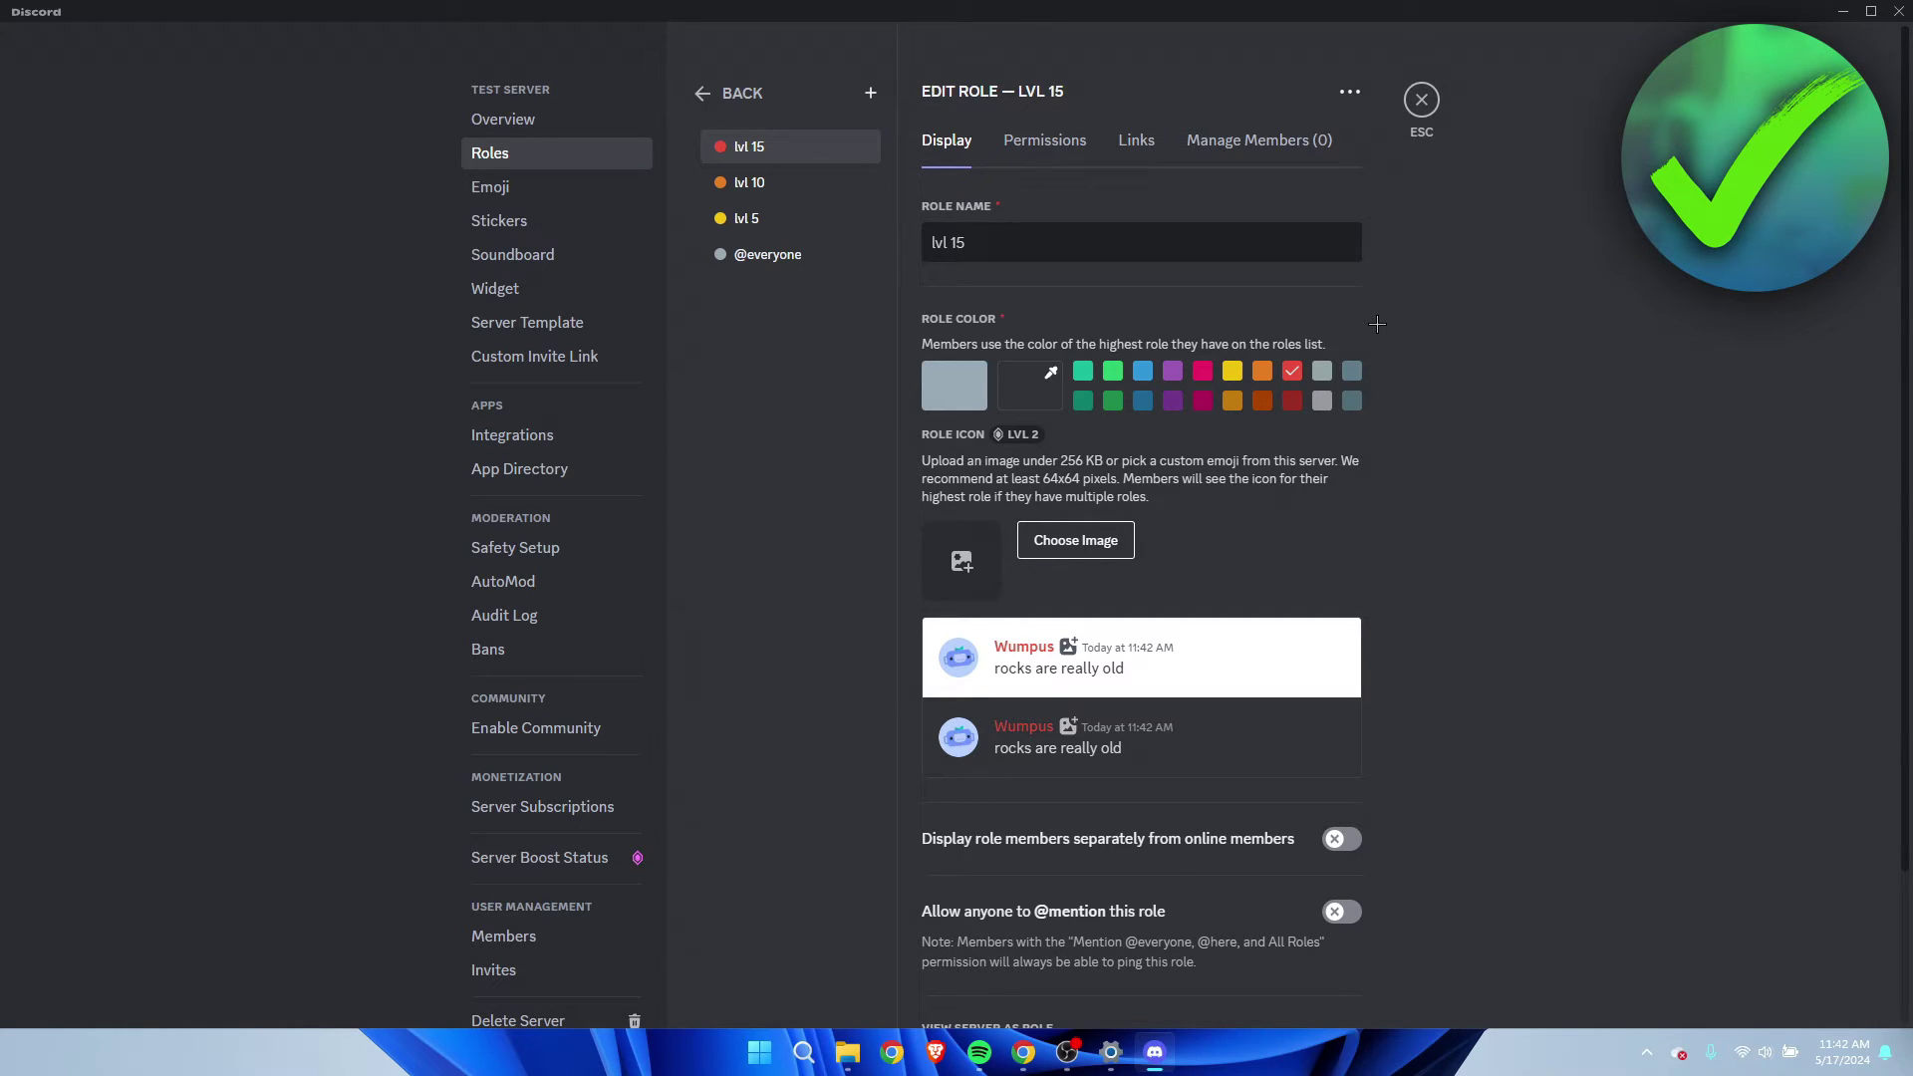
Add a role named No XP with the slate grey color, save it and leave the server settings
click(870, 92)
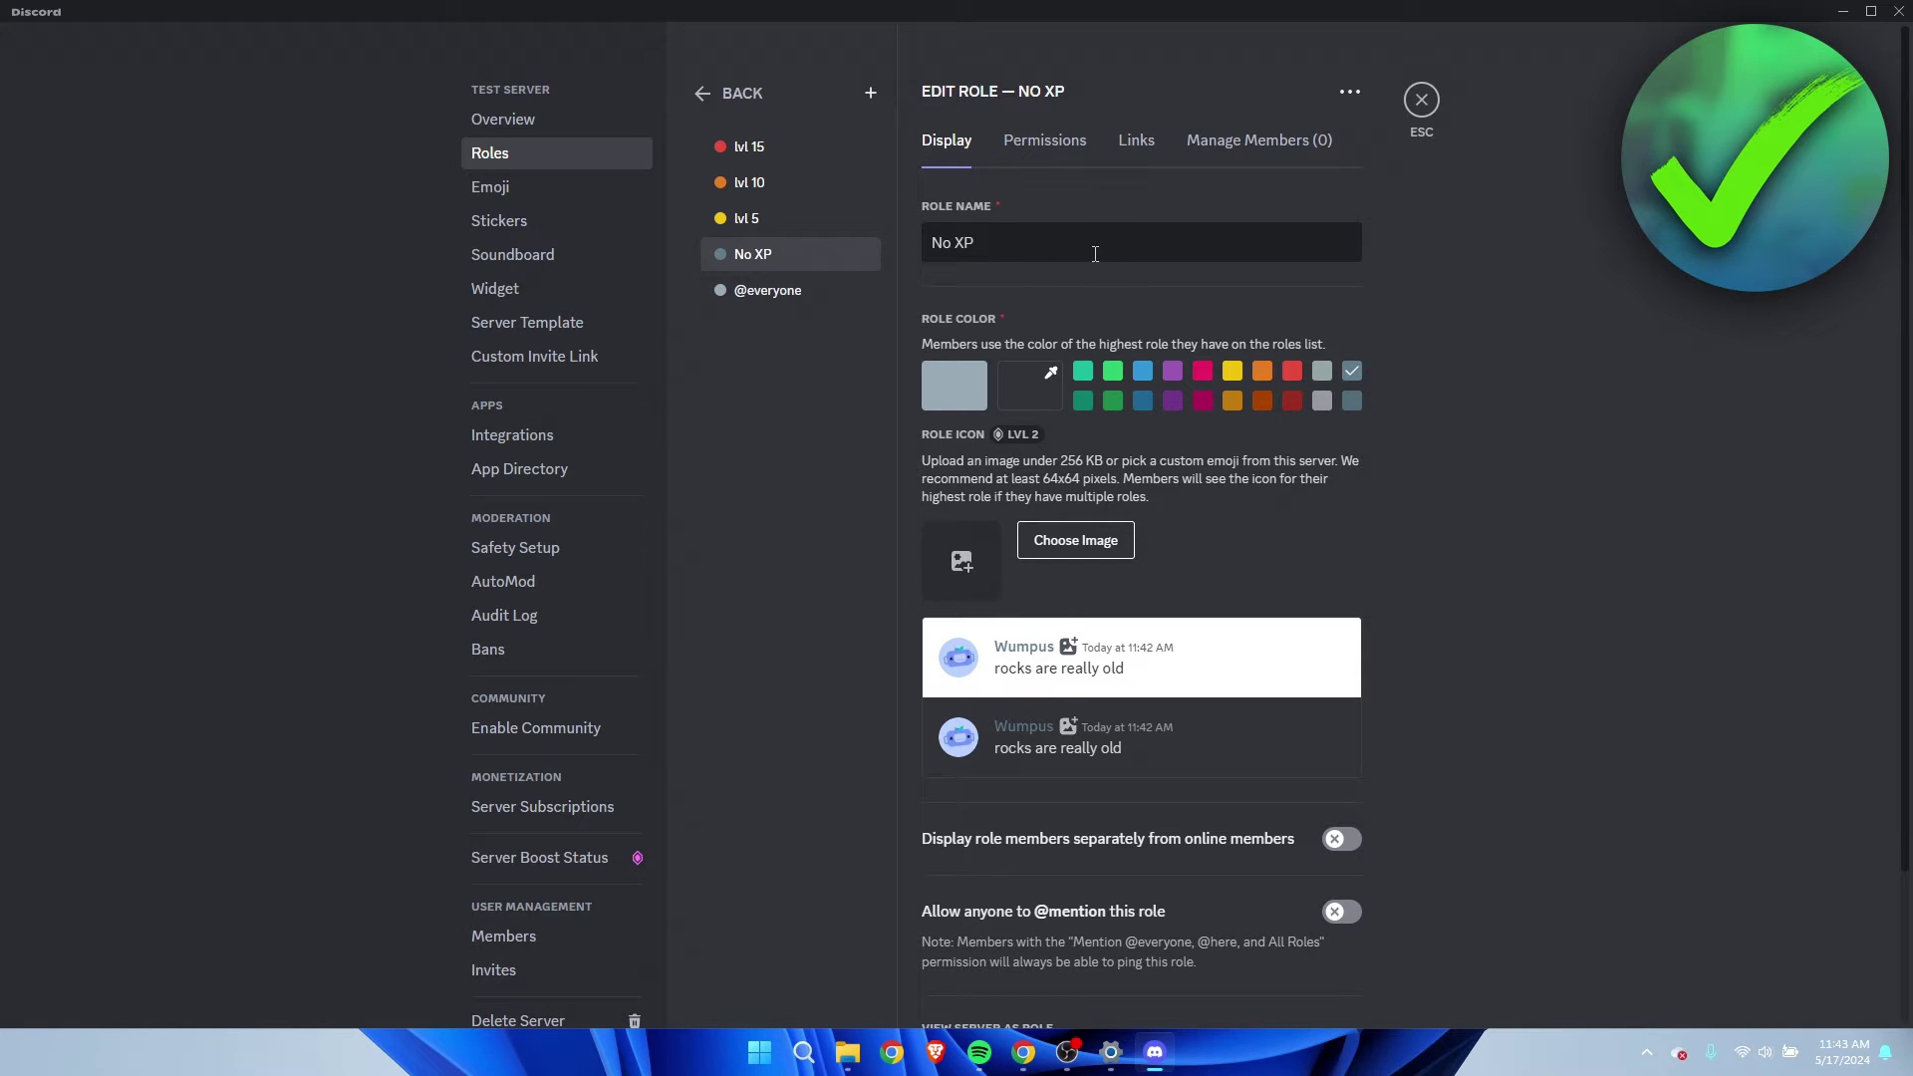
click(1422, 101)
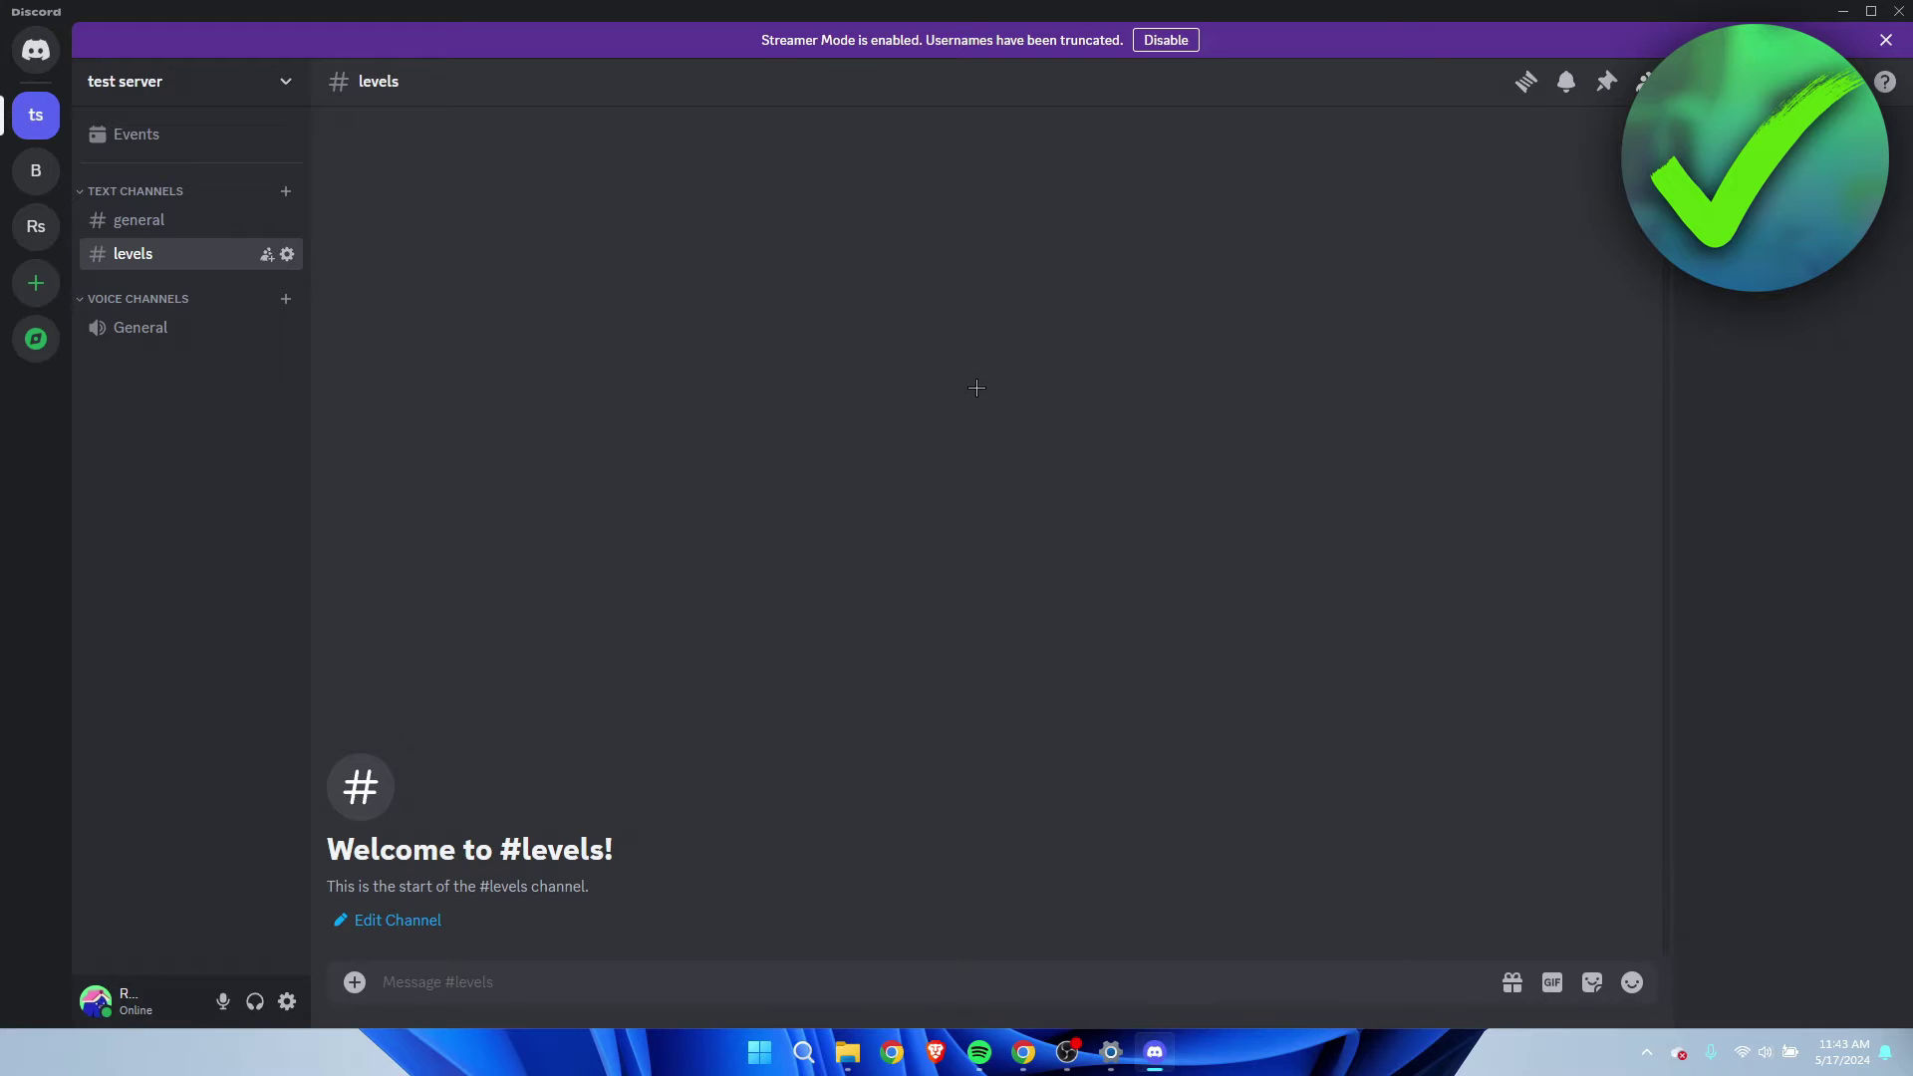
Switch to Chrome and bring up the ProBot website at probot.io
click(1023, 1053)
click(399, 62)
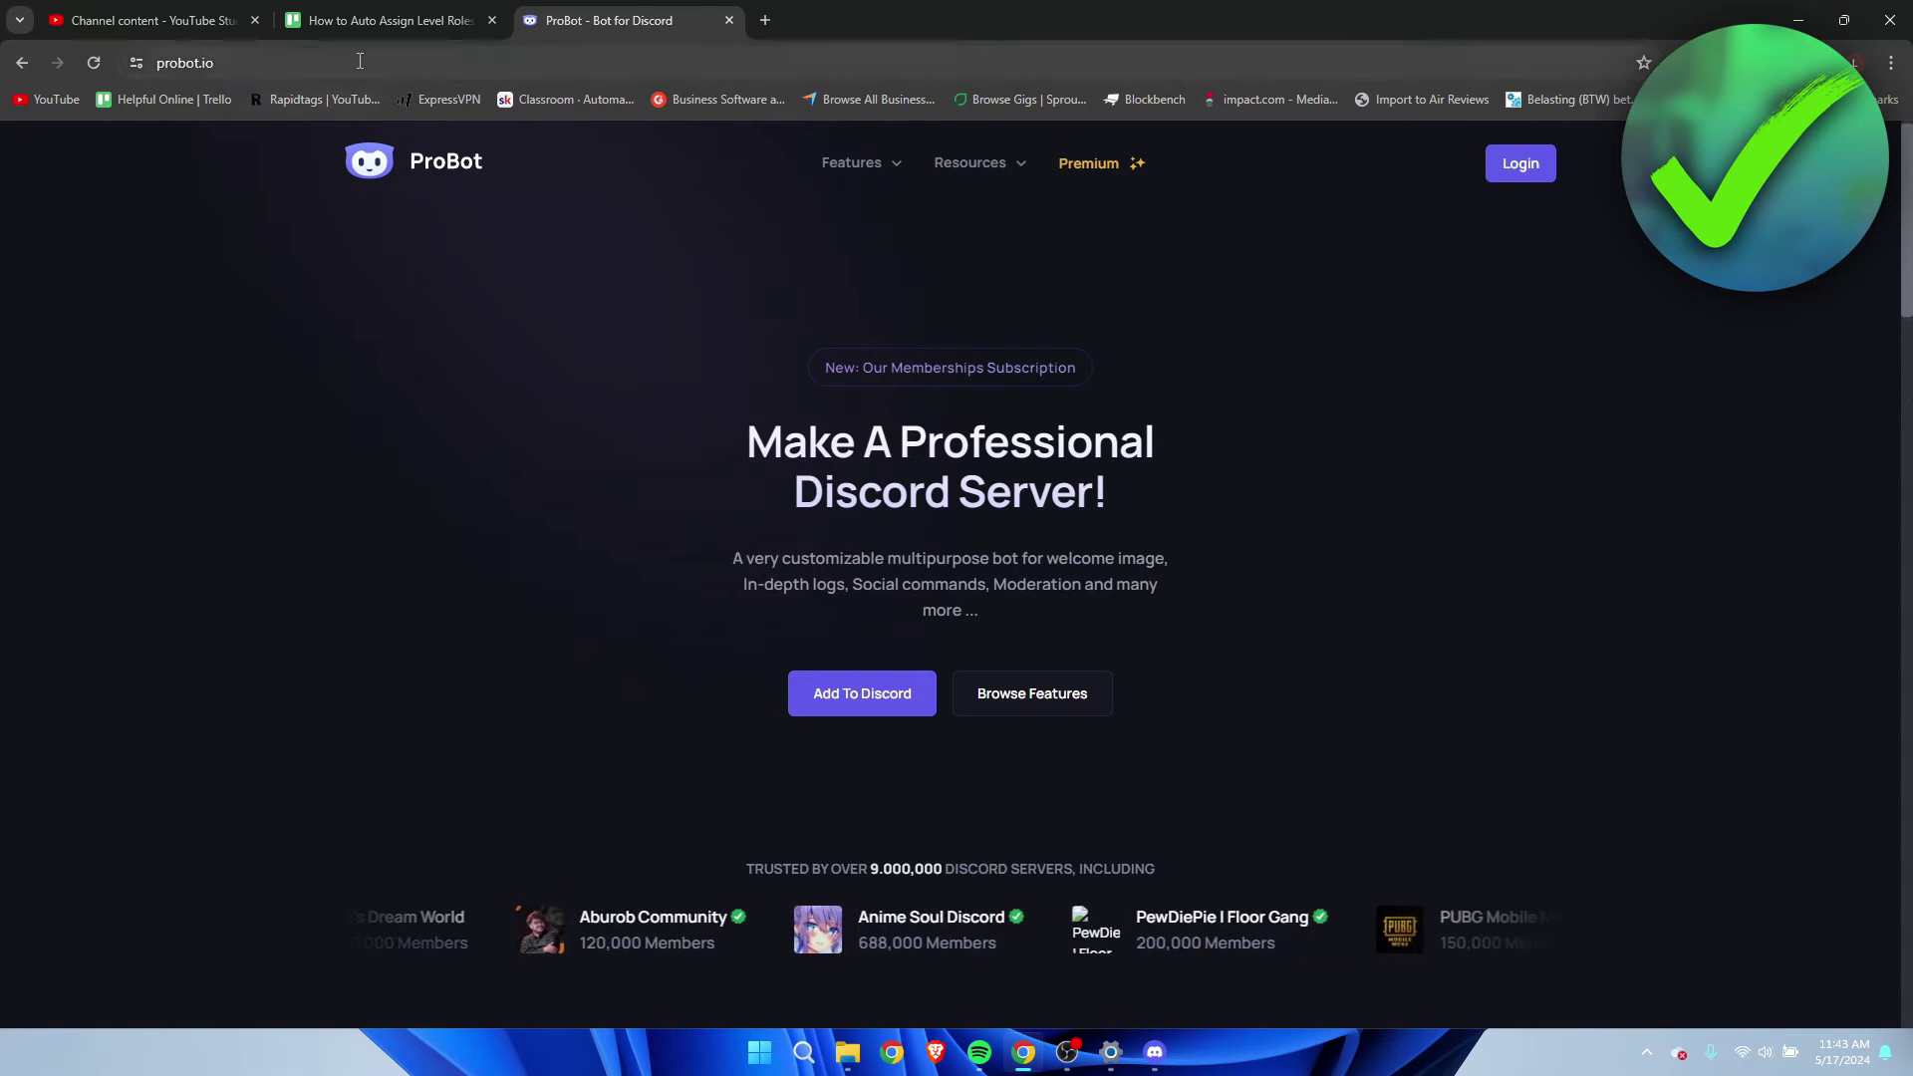
click(284, 280)
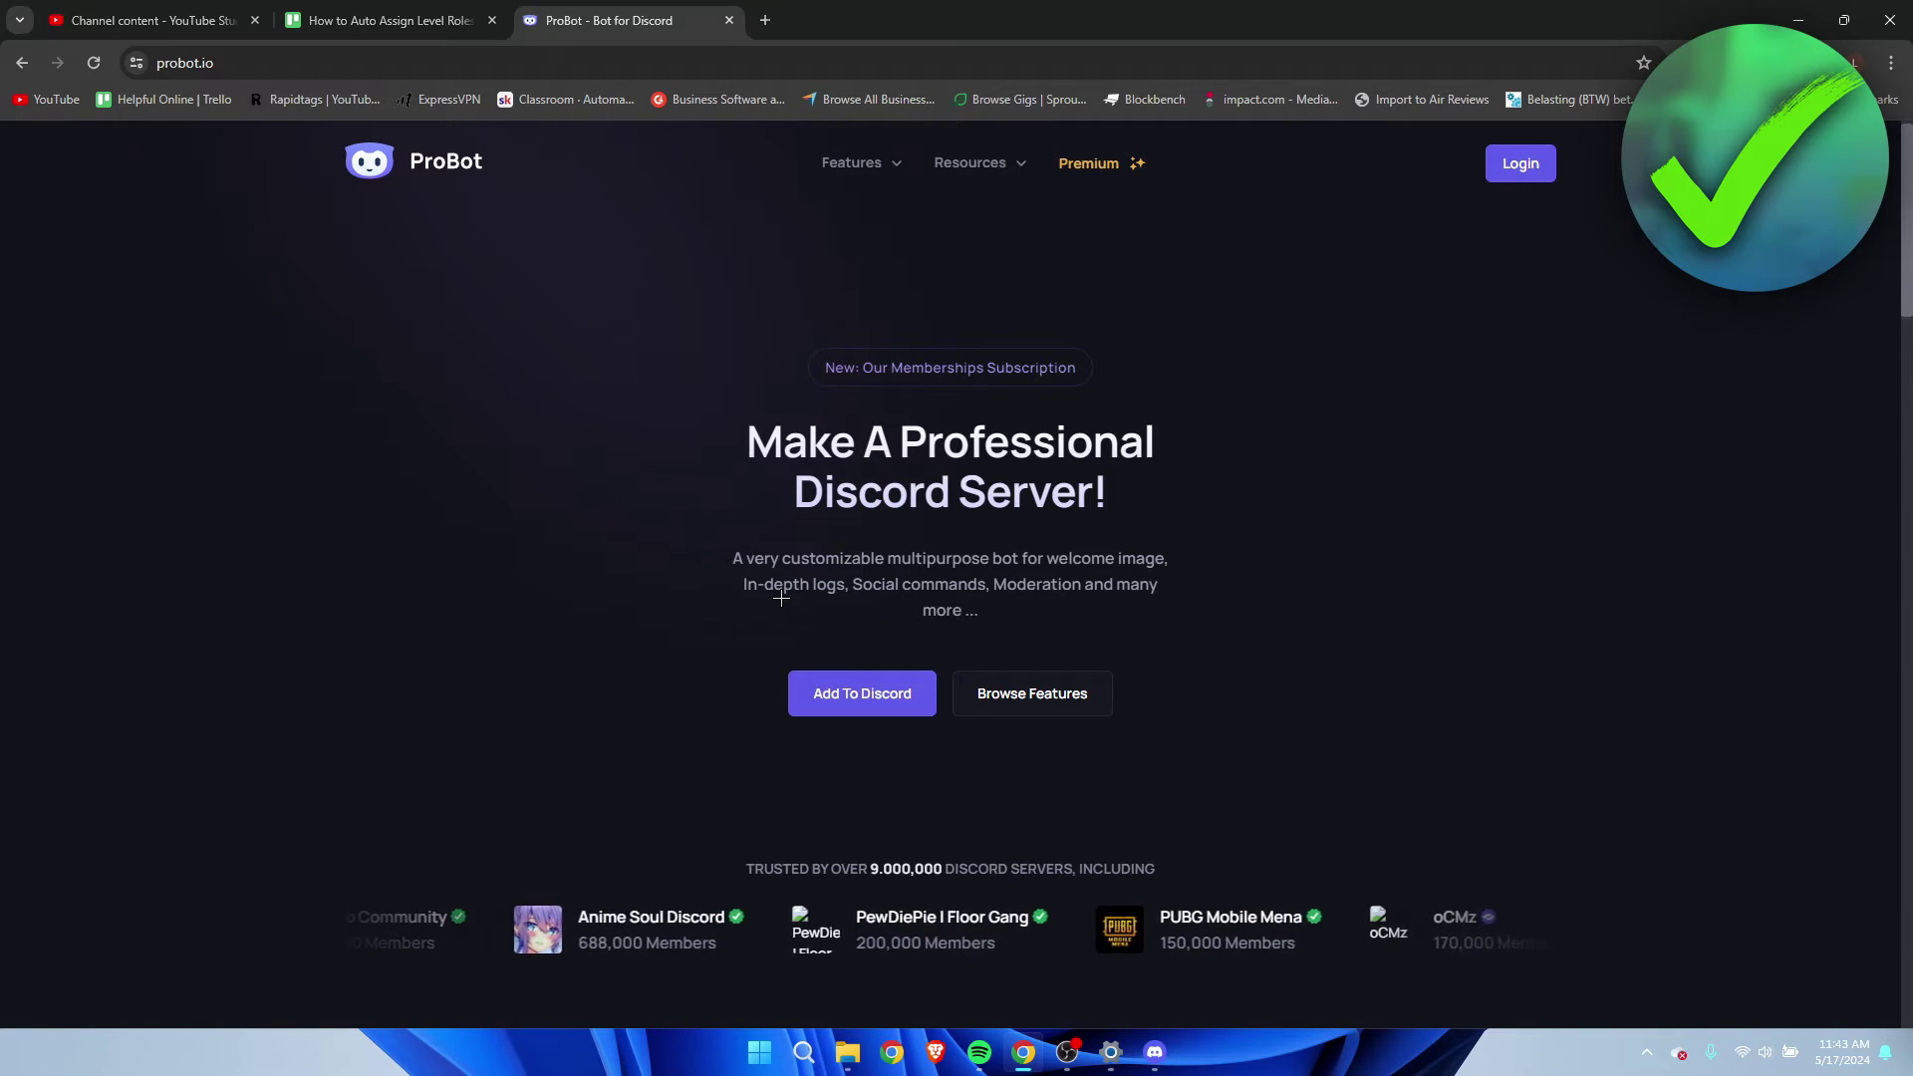
Add ProBot to the test server, authorize all its requested permissions and complete the human verification
click(855, 696)
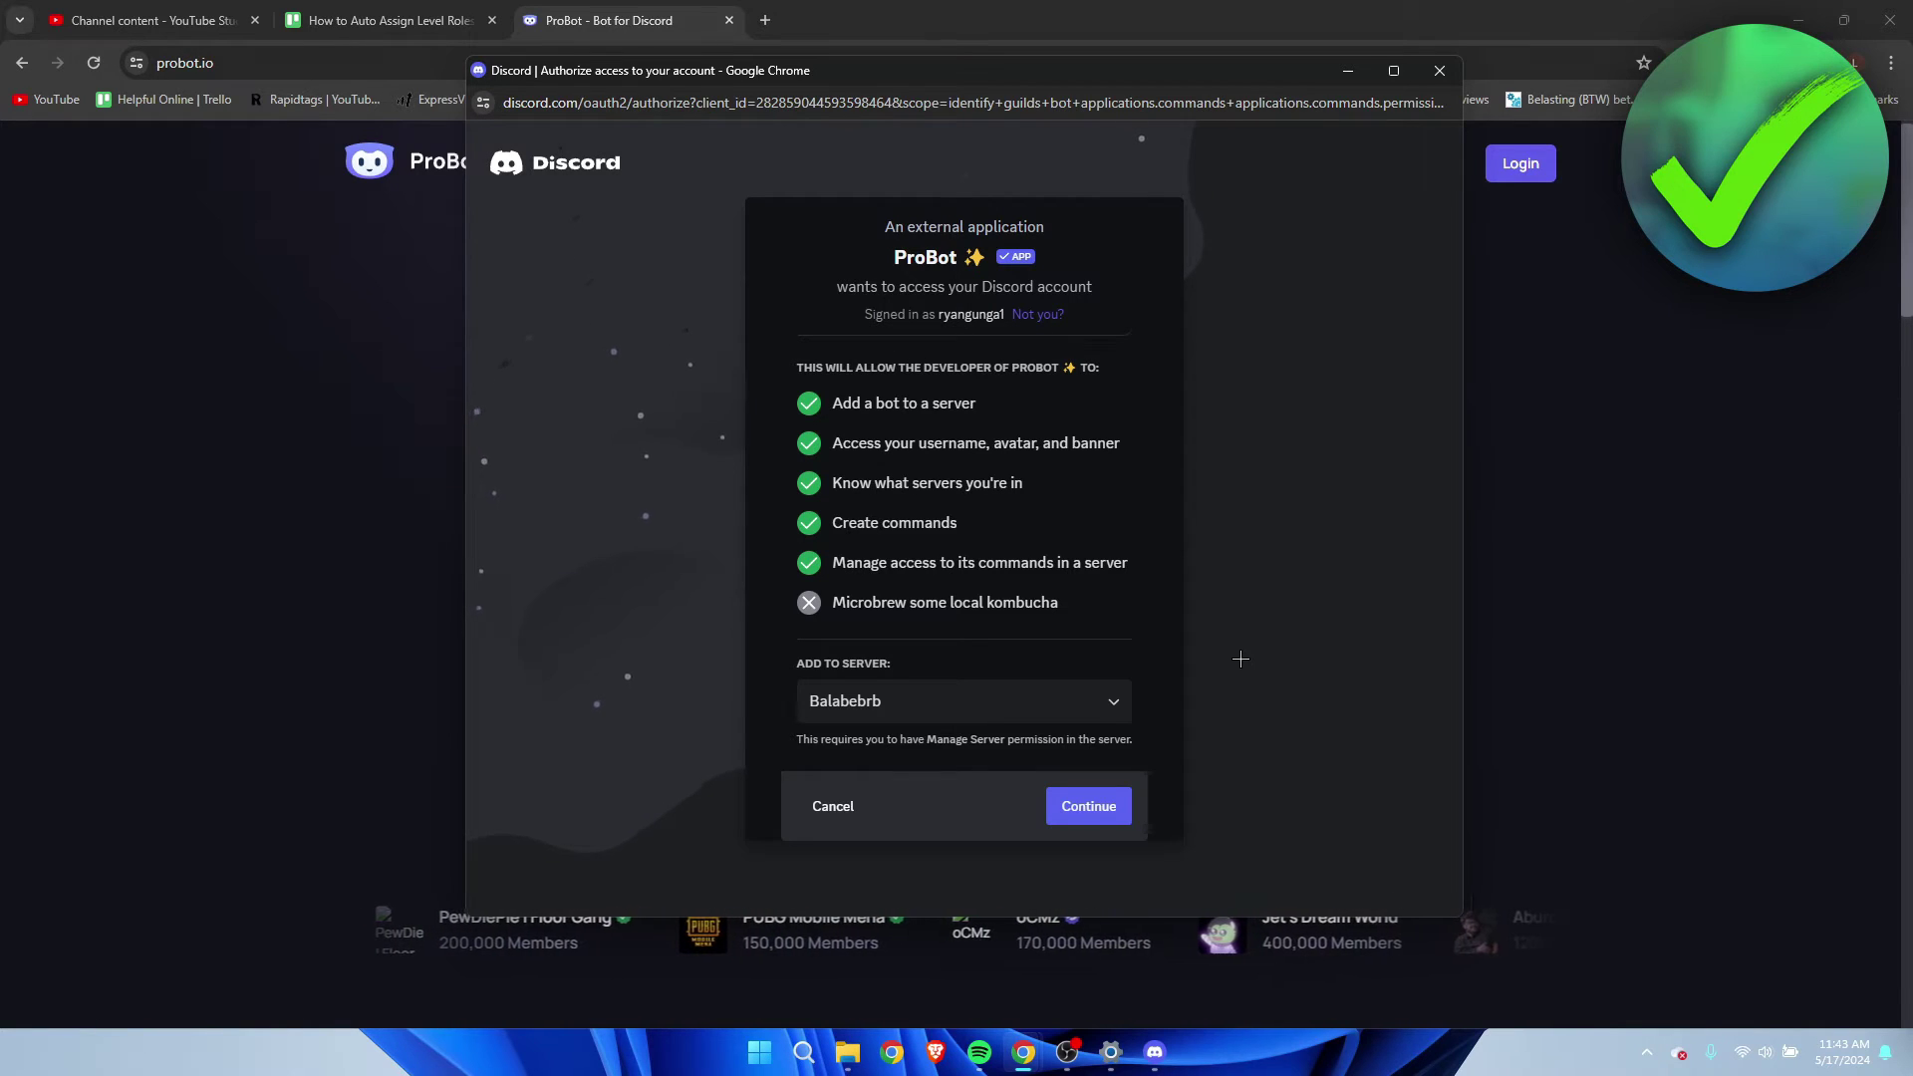
click(1014, 712)
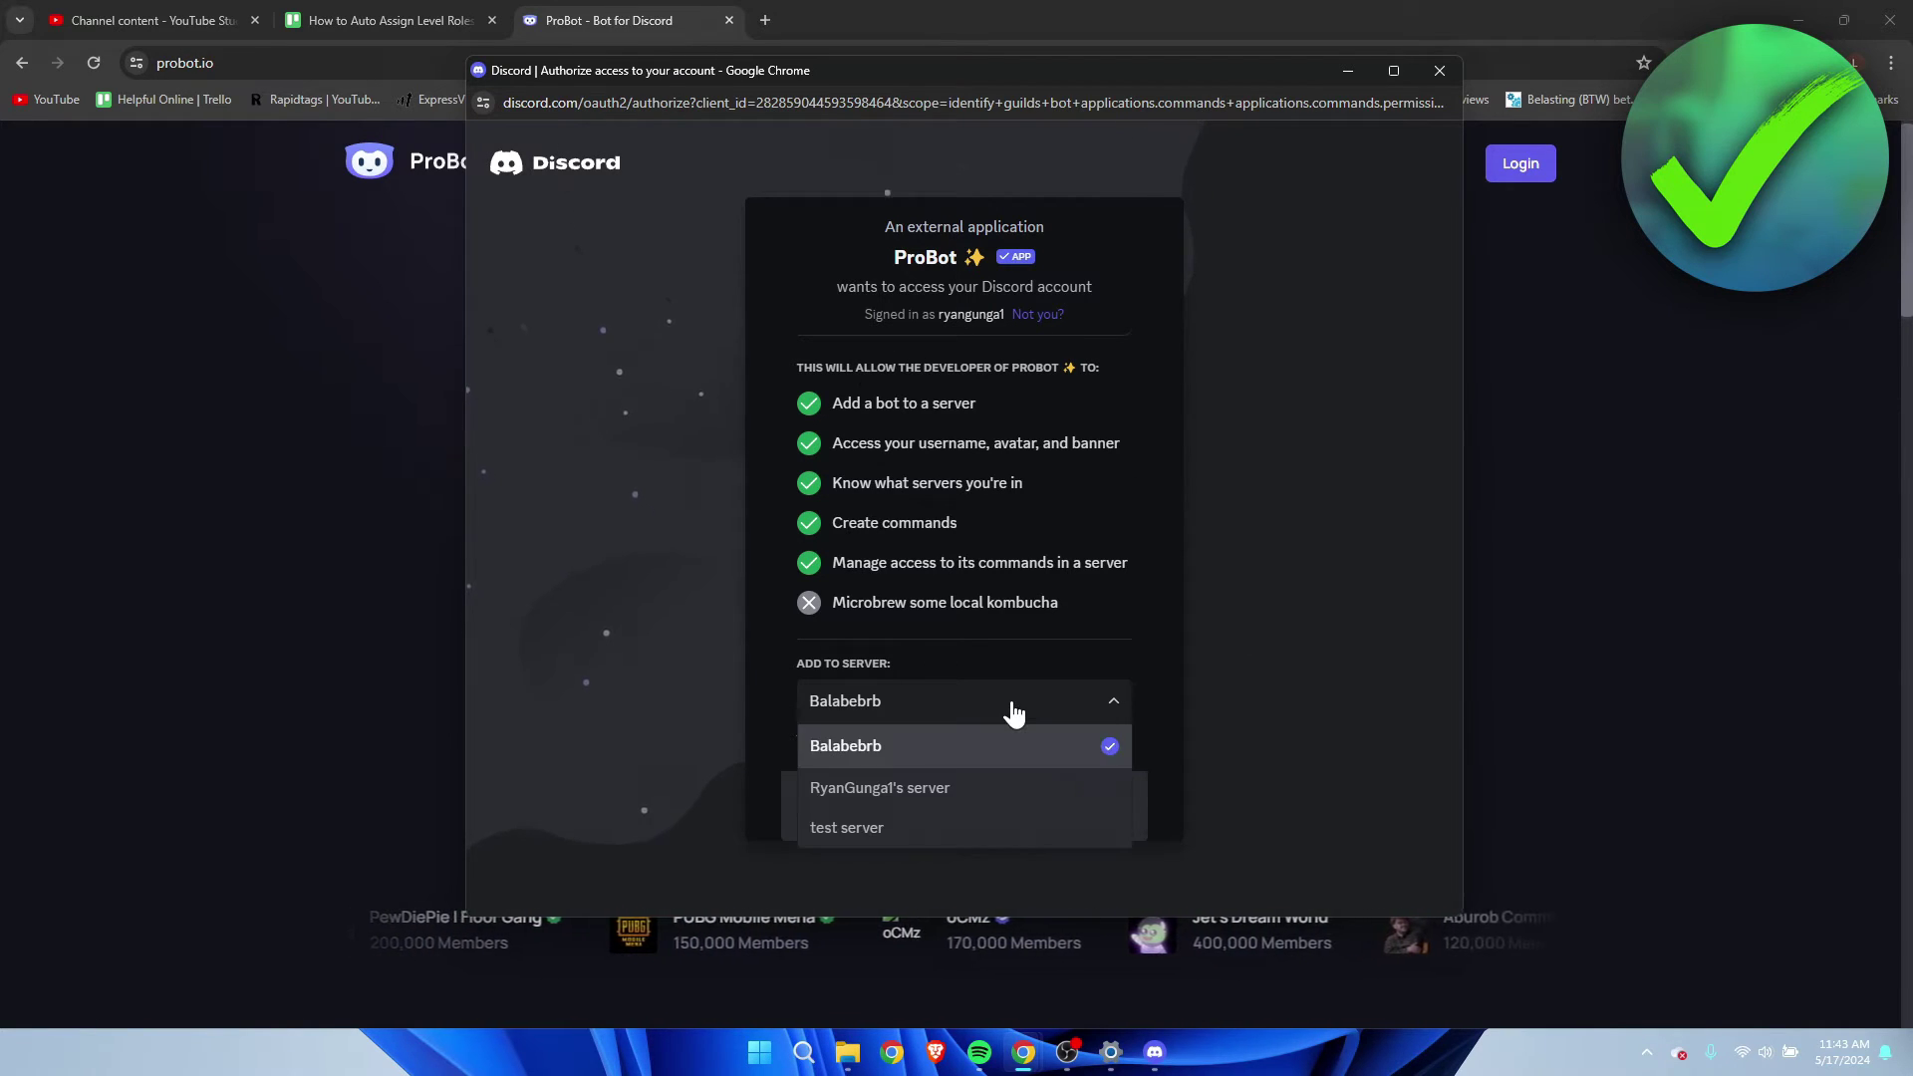
click(862, 836)
click(1089, 810)
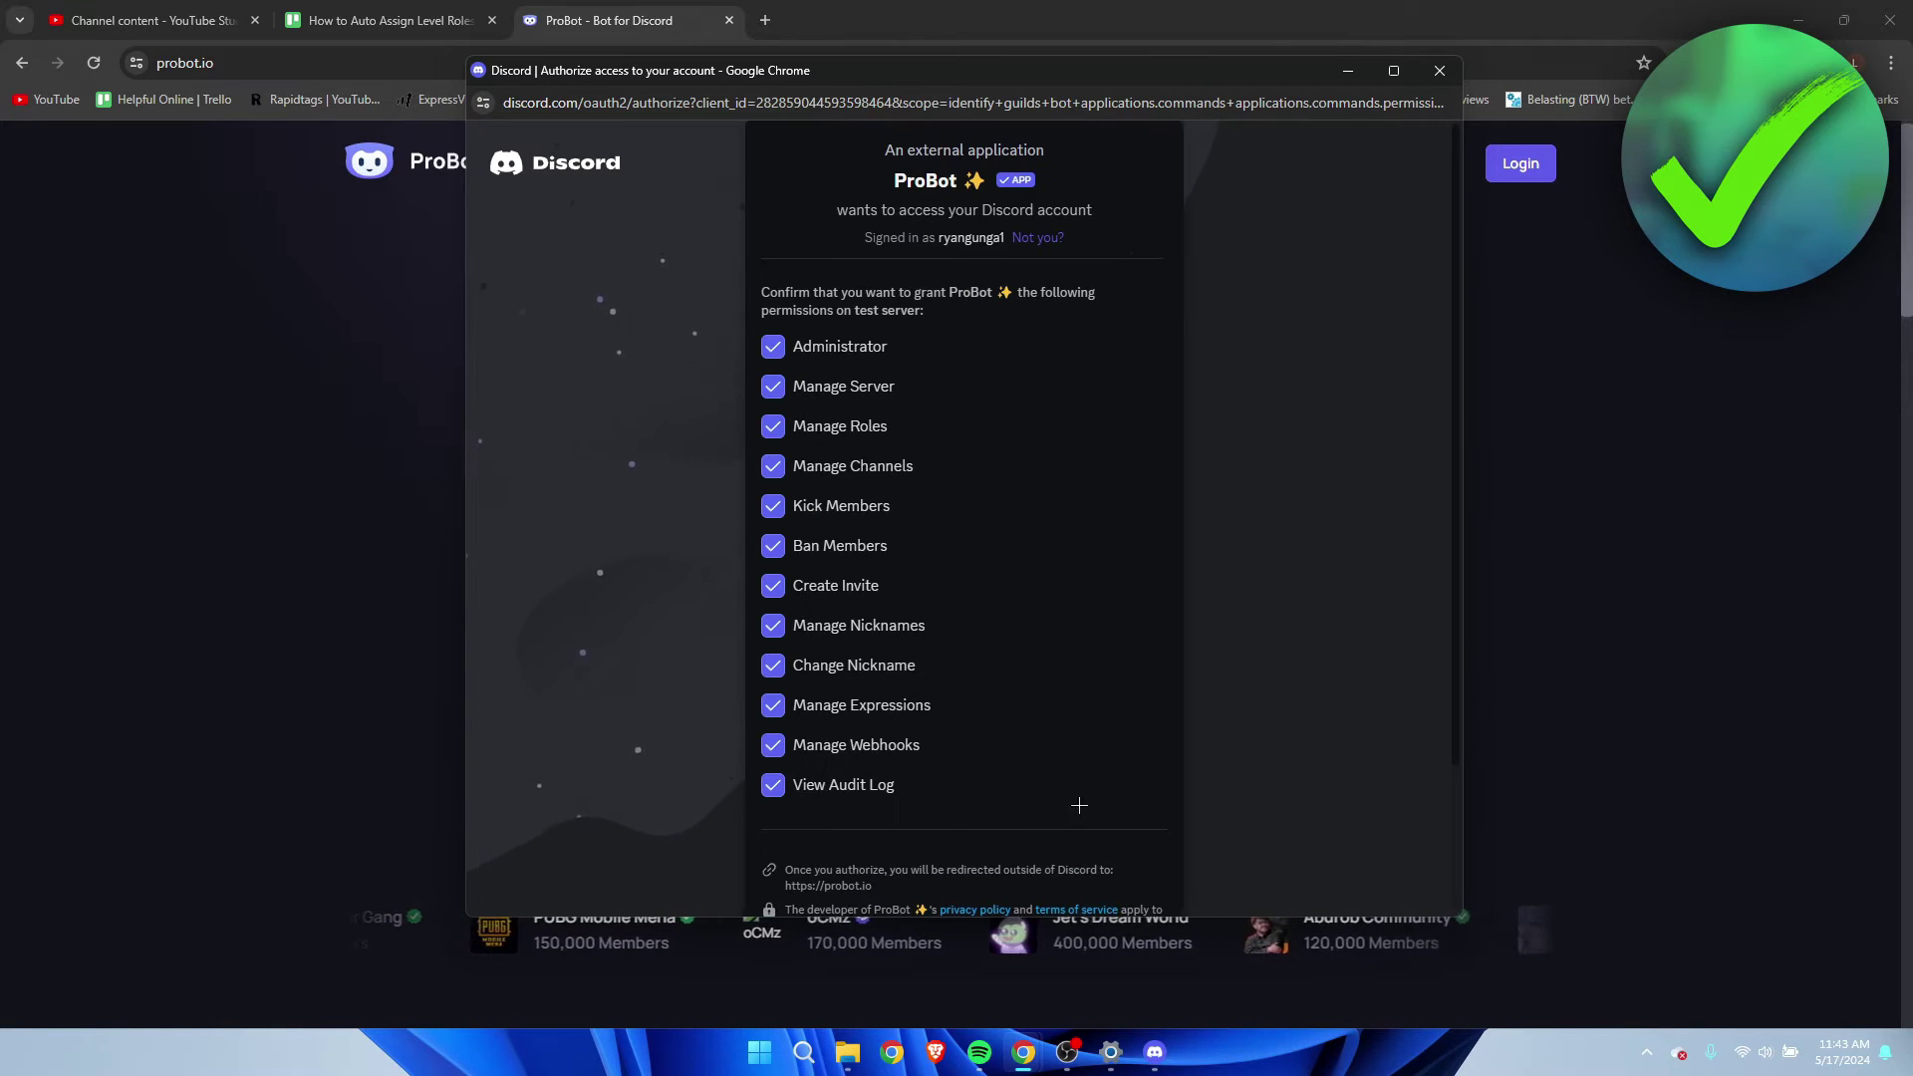
scroll(996, 598, down, 3)
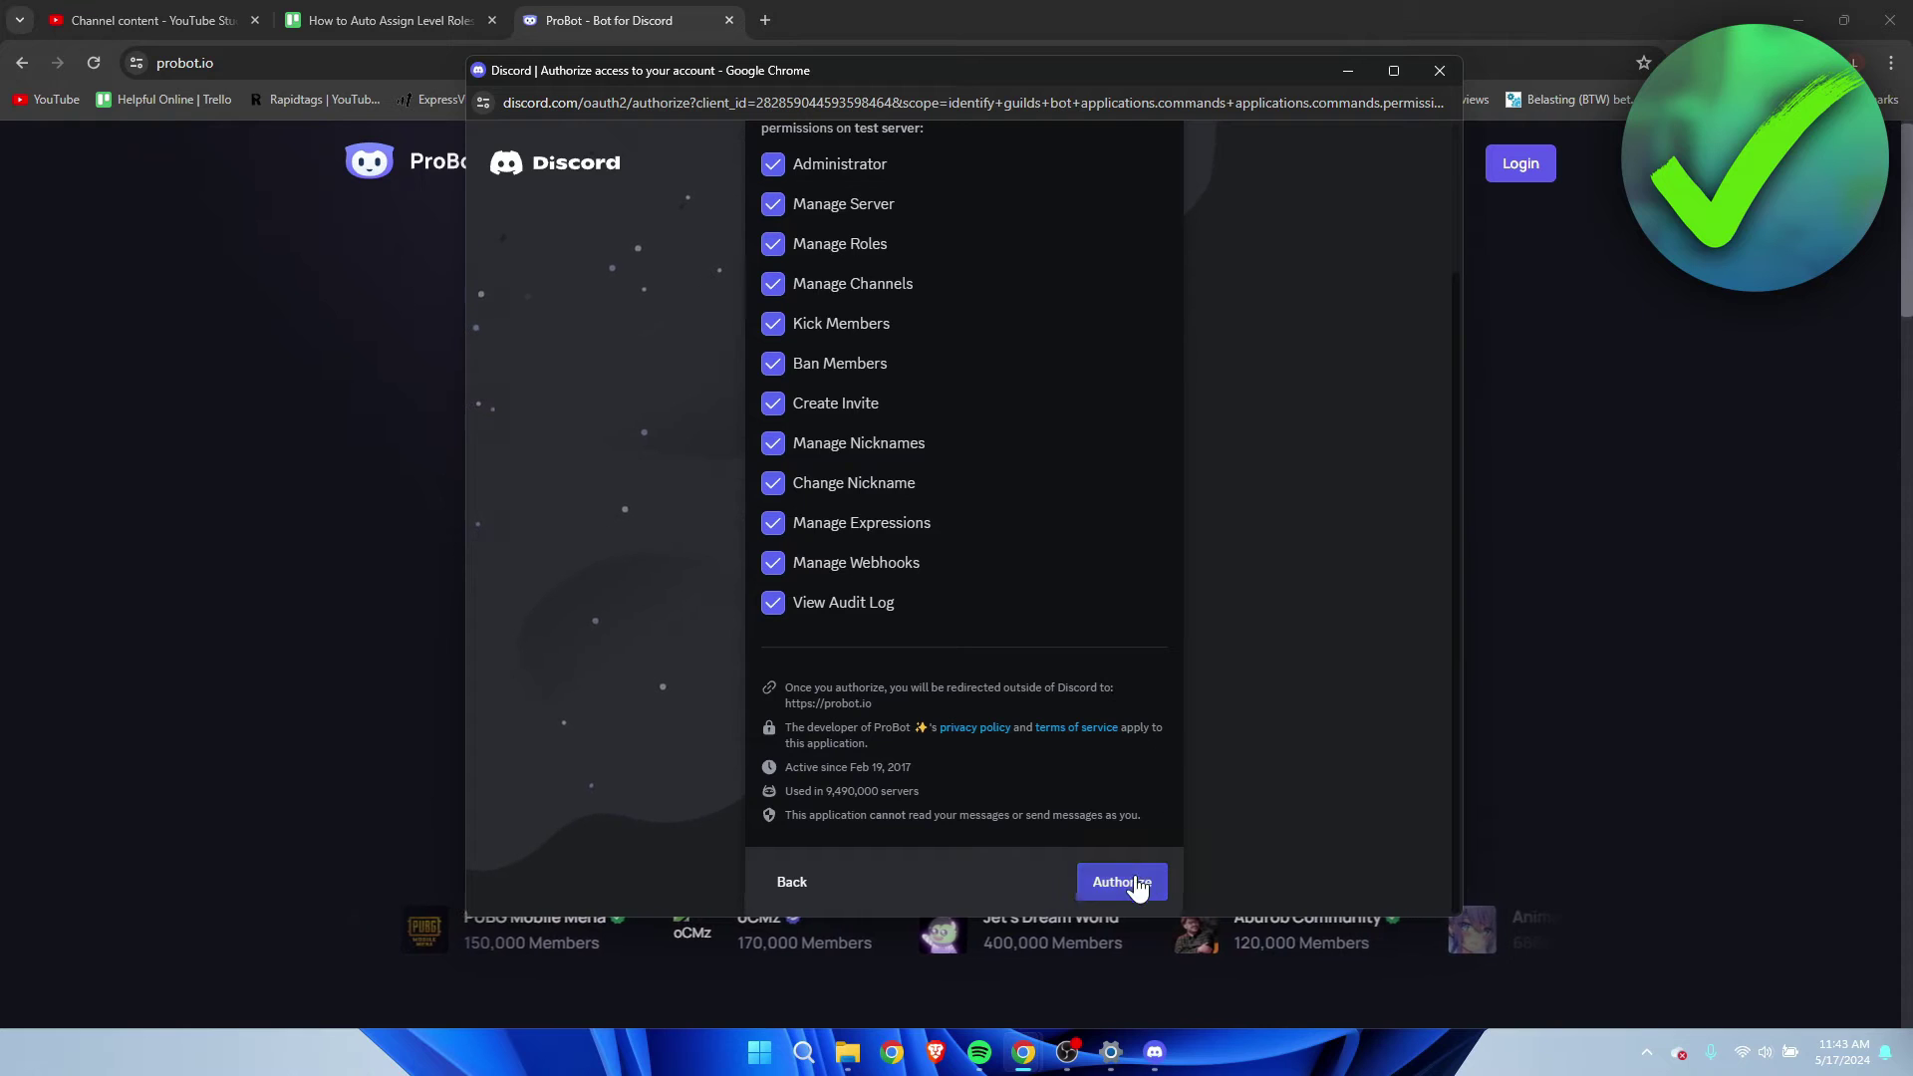
click(1106, 883)
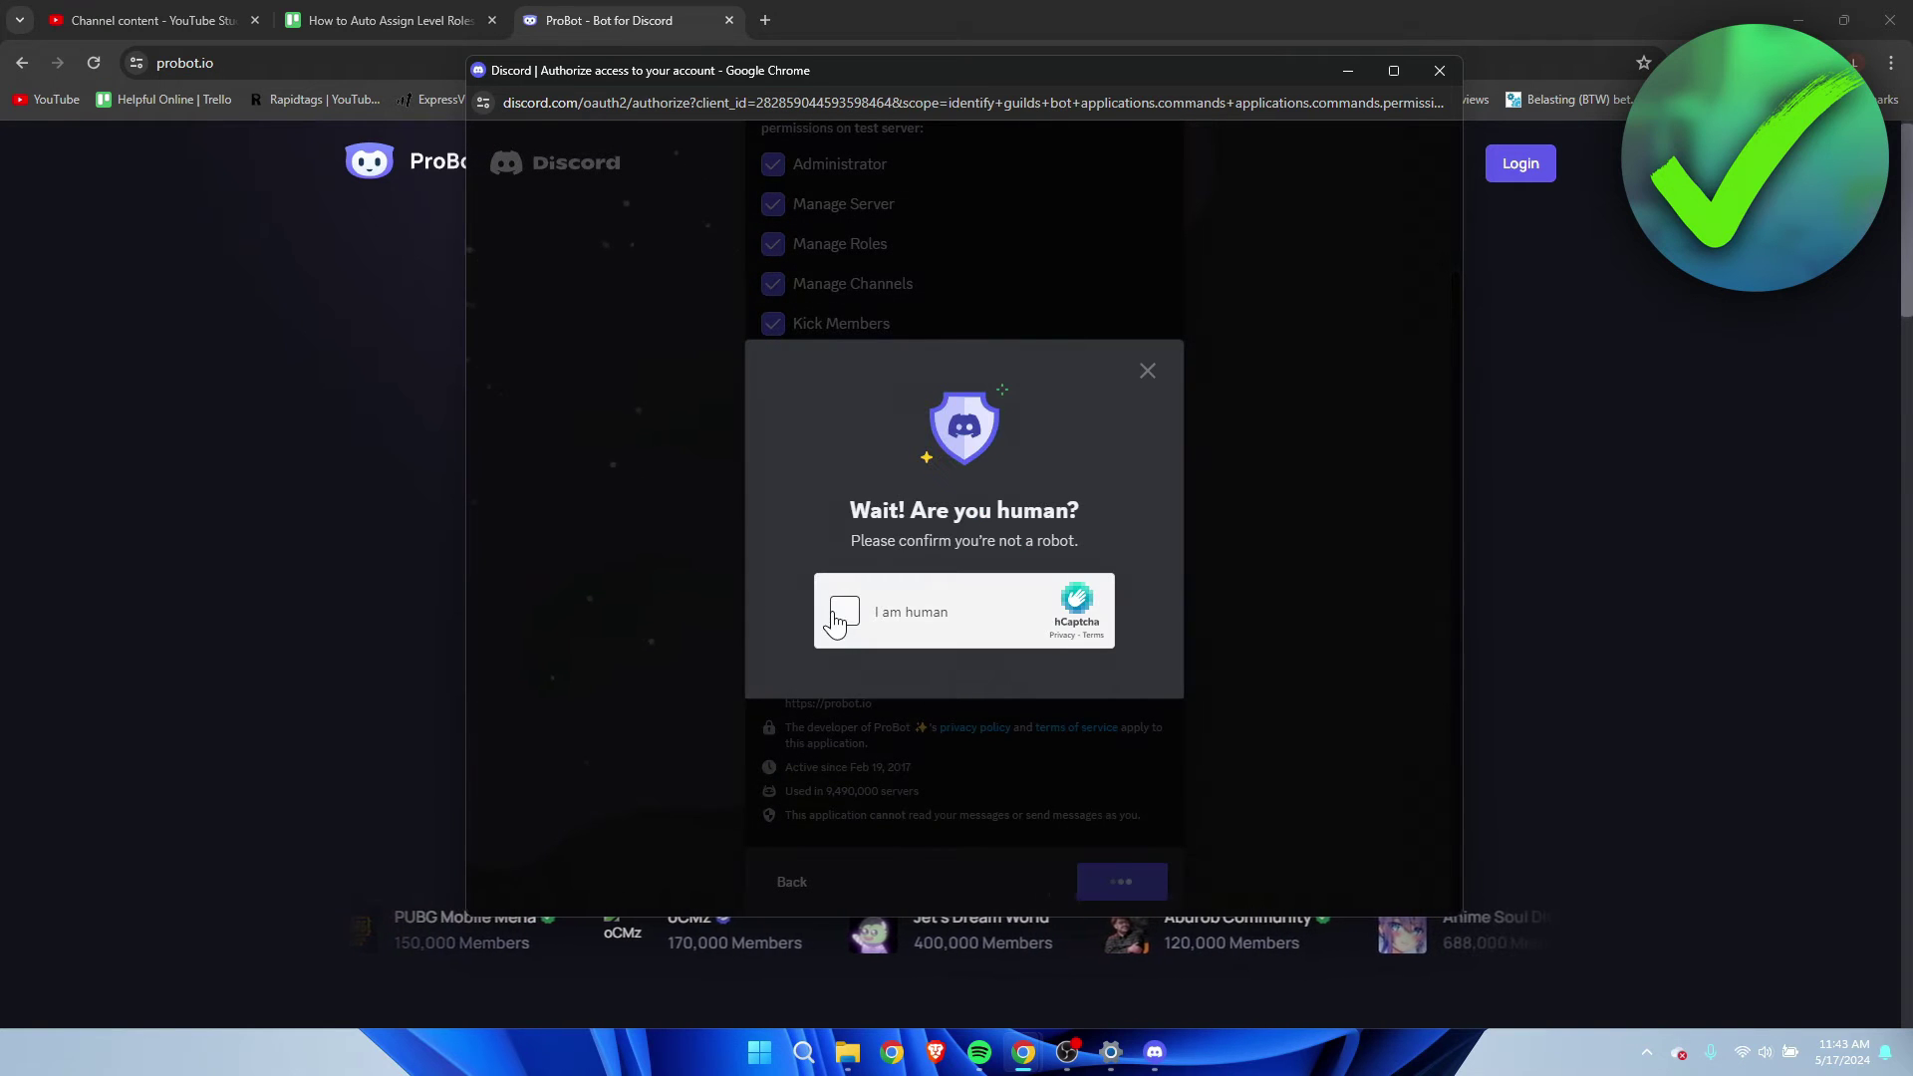
click(845, 610)
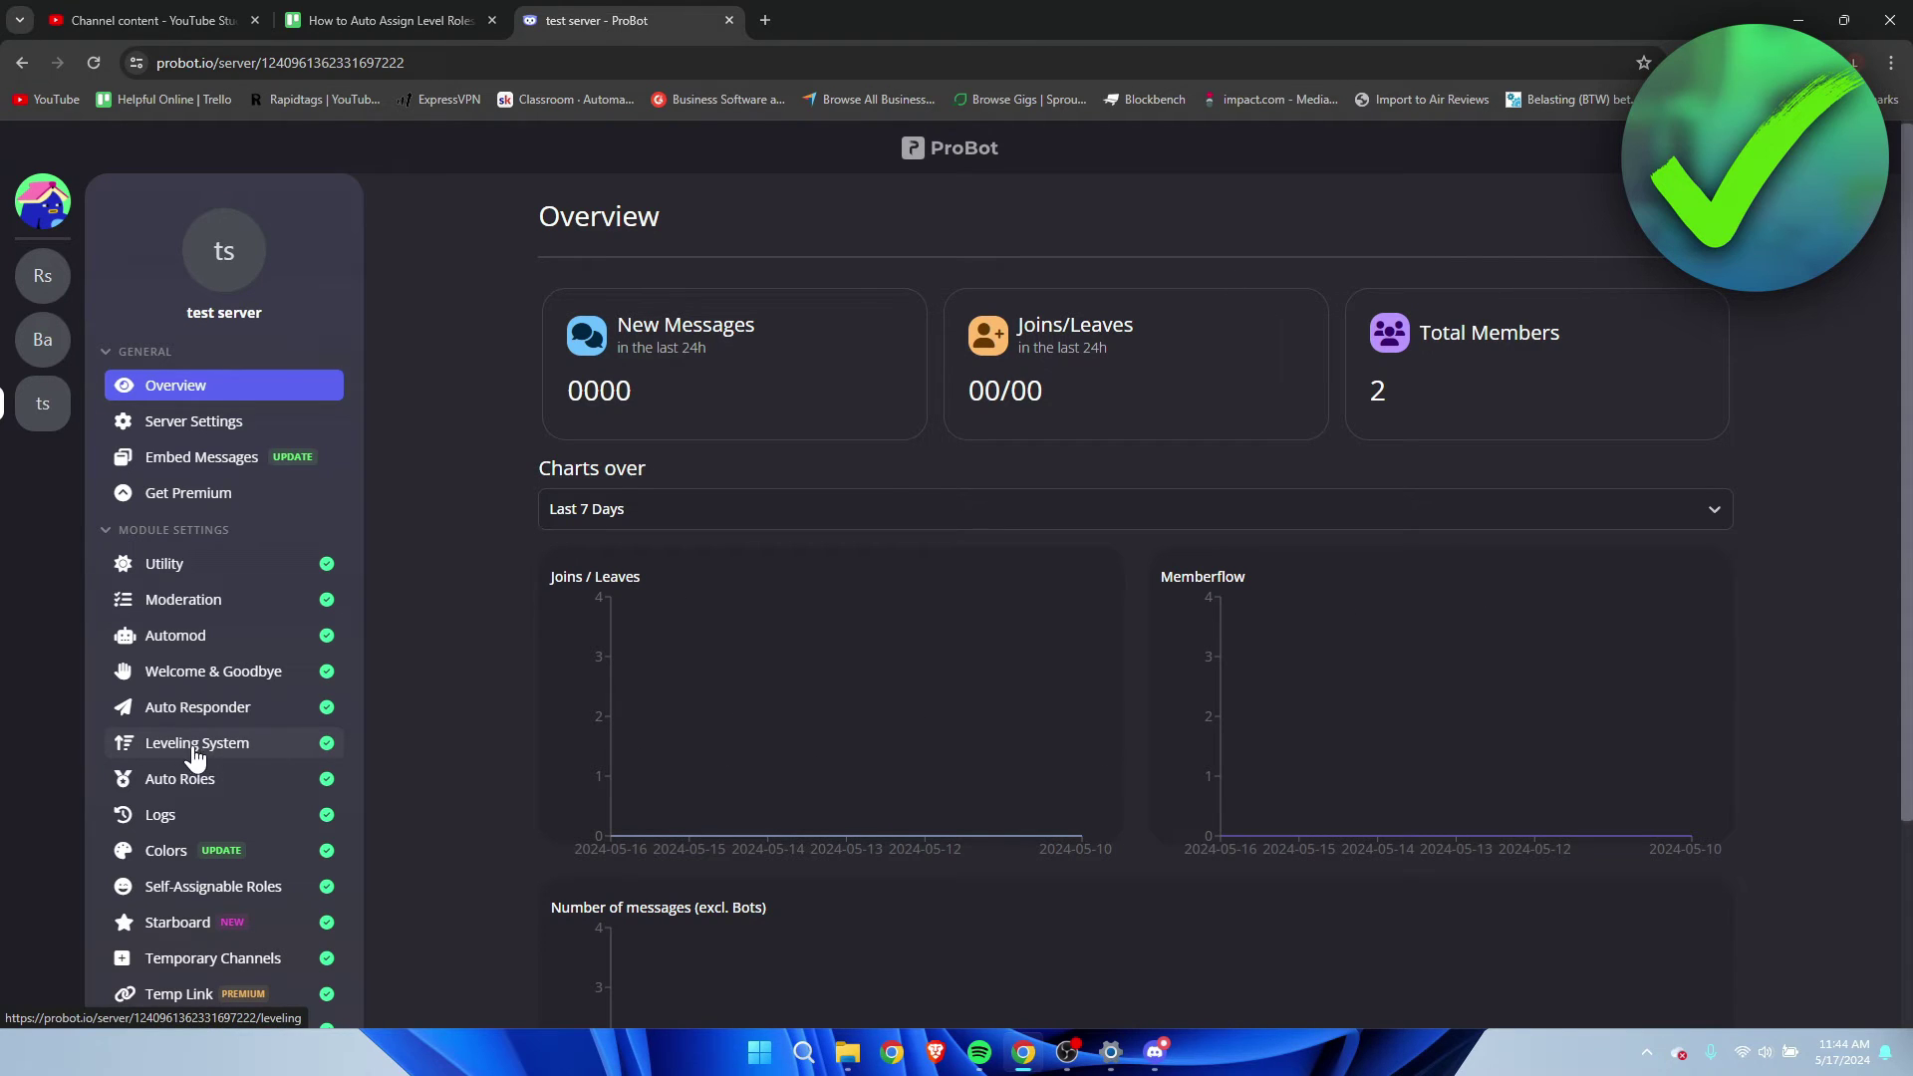
In ProBot's Leveling System settings for the test server, add the No XP role to the No XP Roles
click(232, 756)
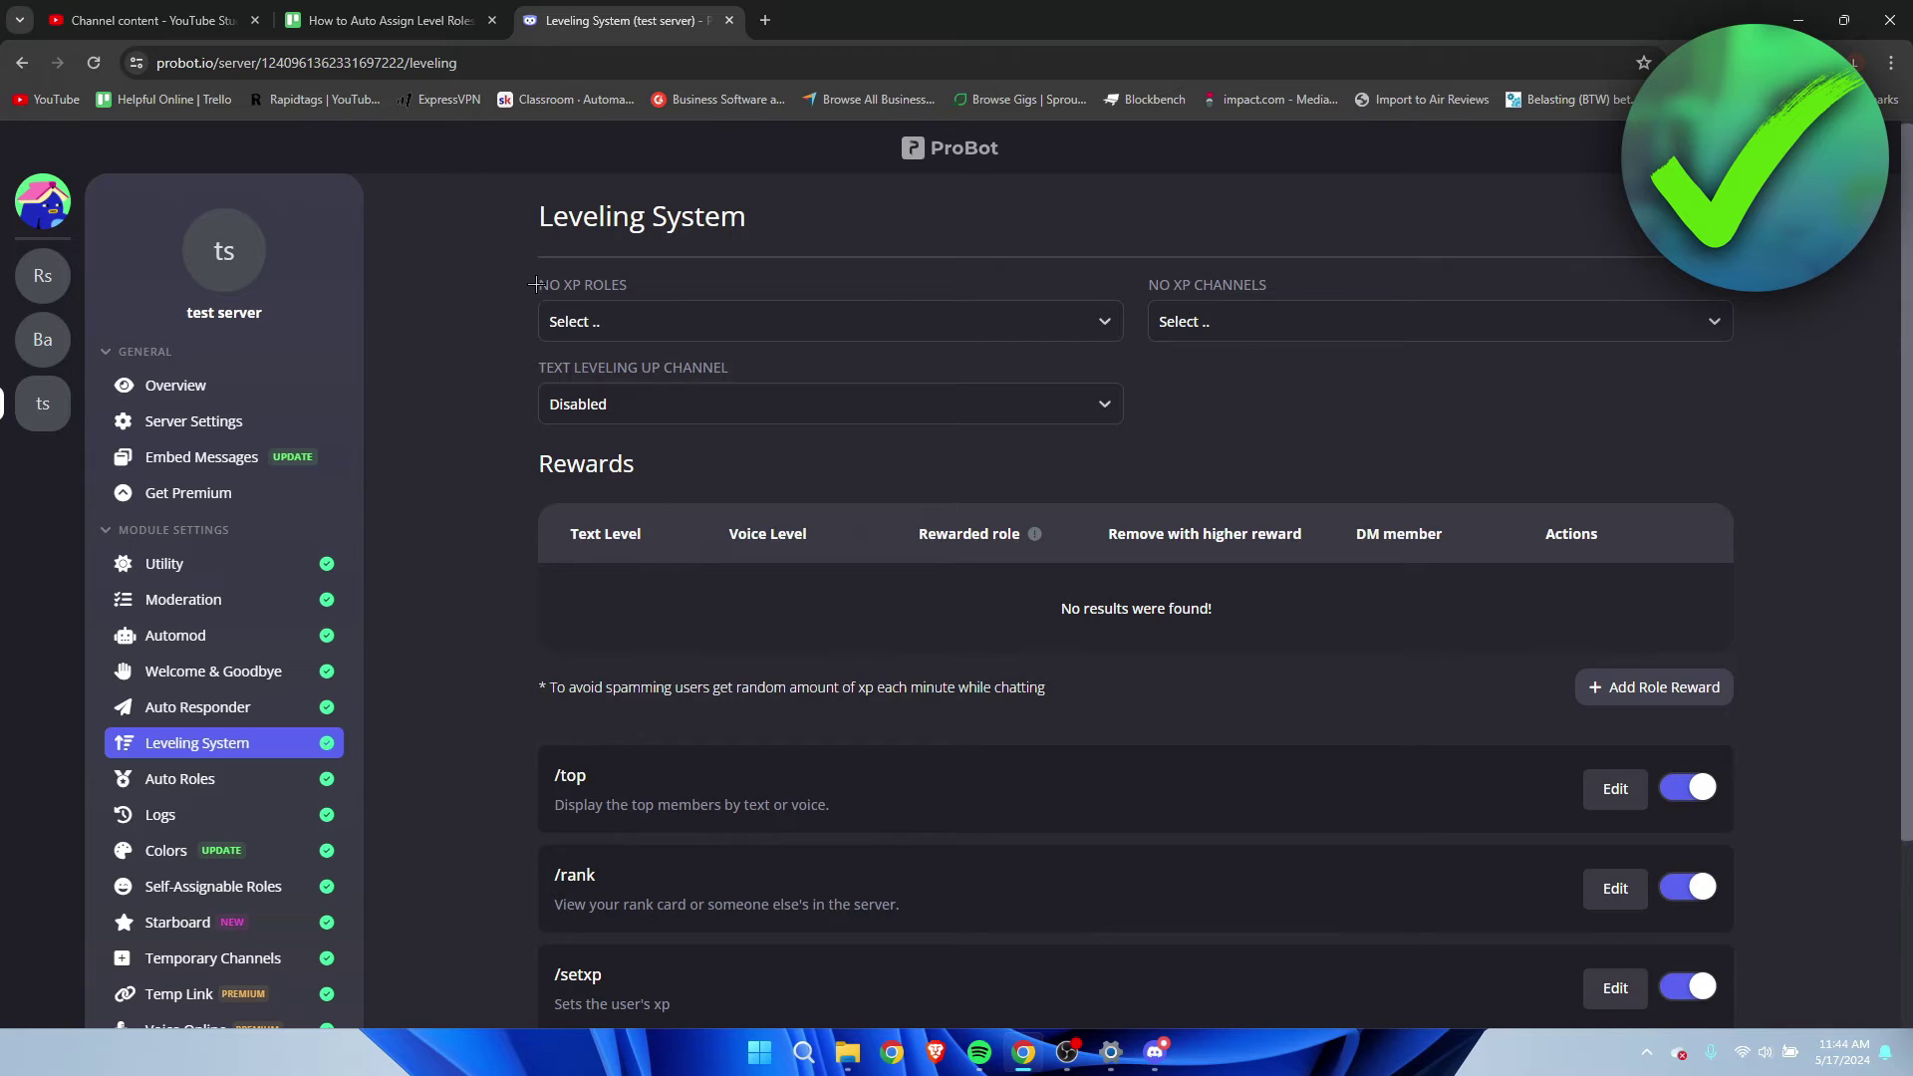
drag(535, 287, 682, 287)
click(681, 287)
click(897, 323)
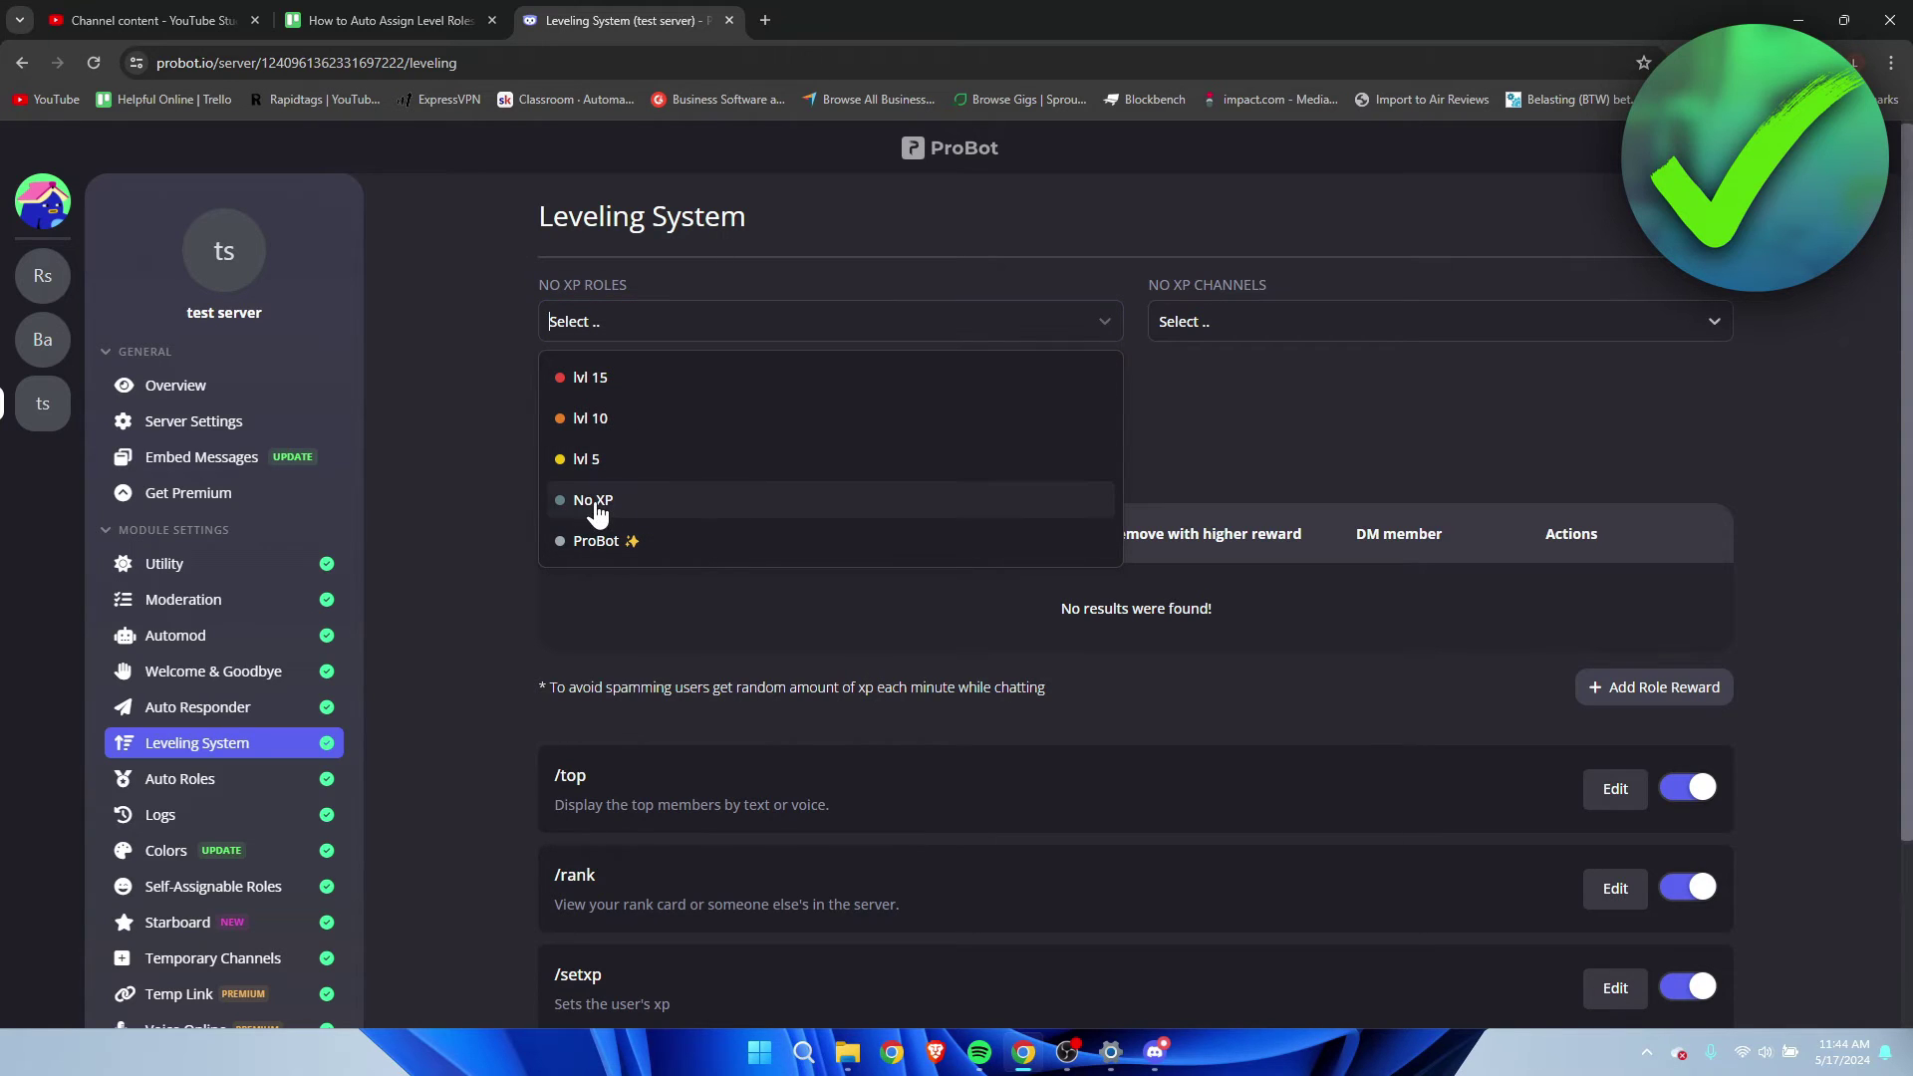
click(648, 508)
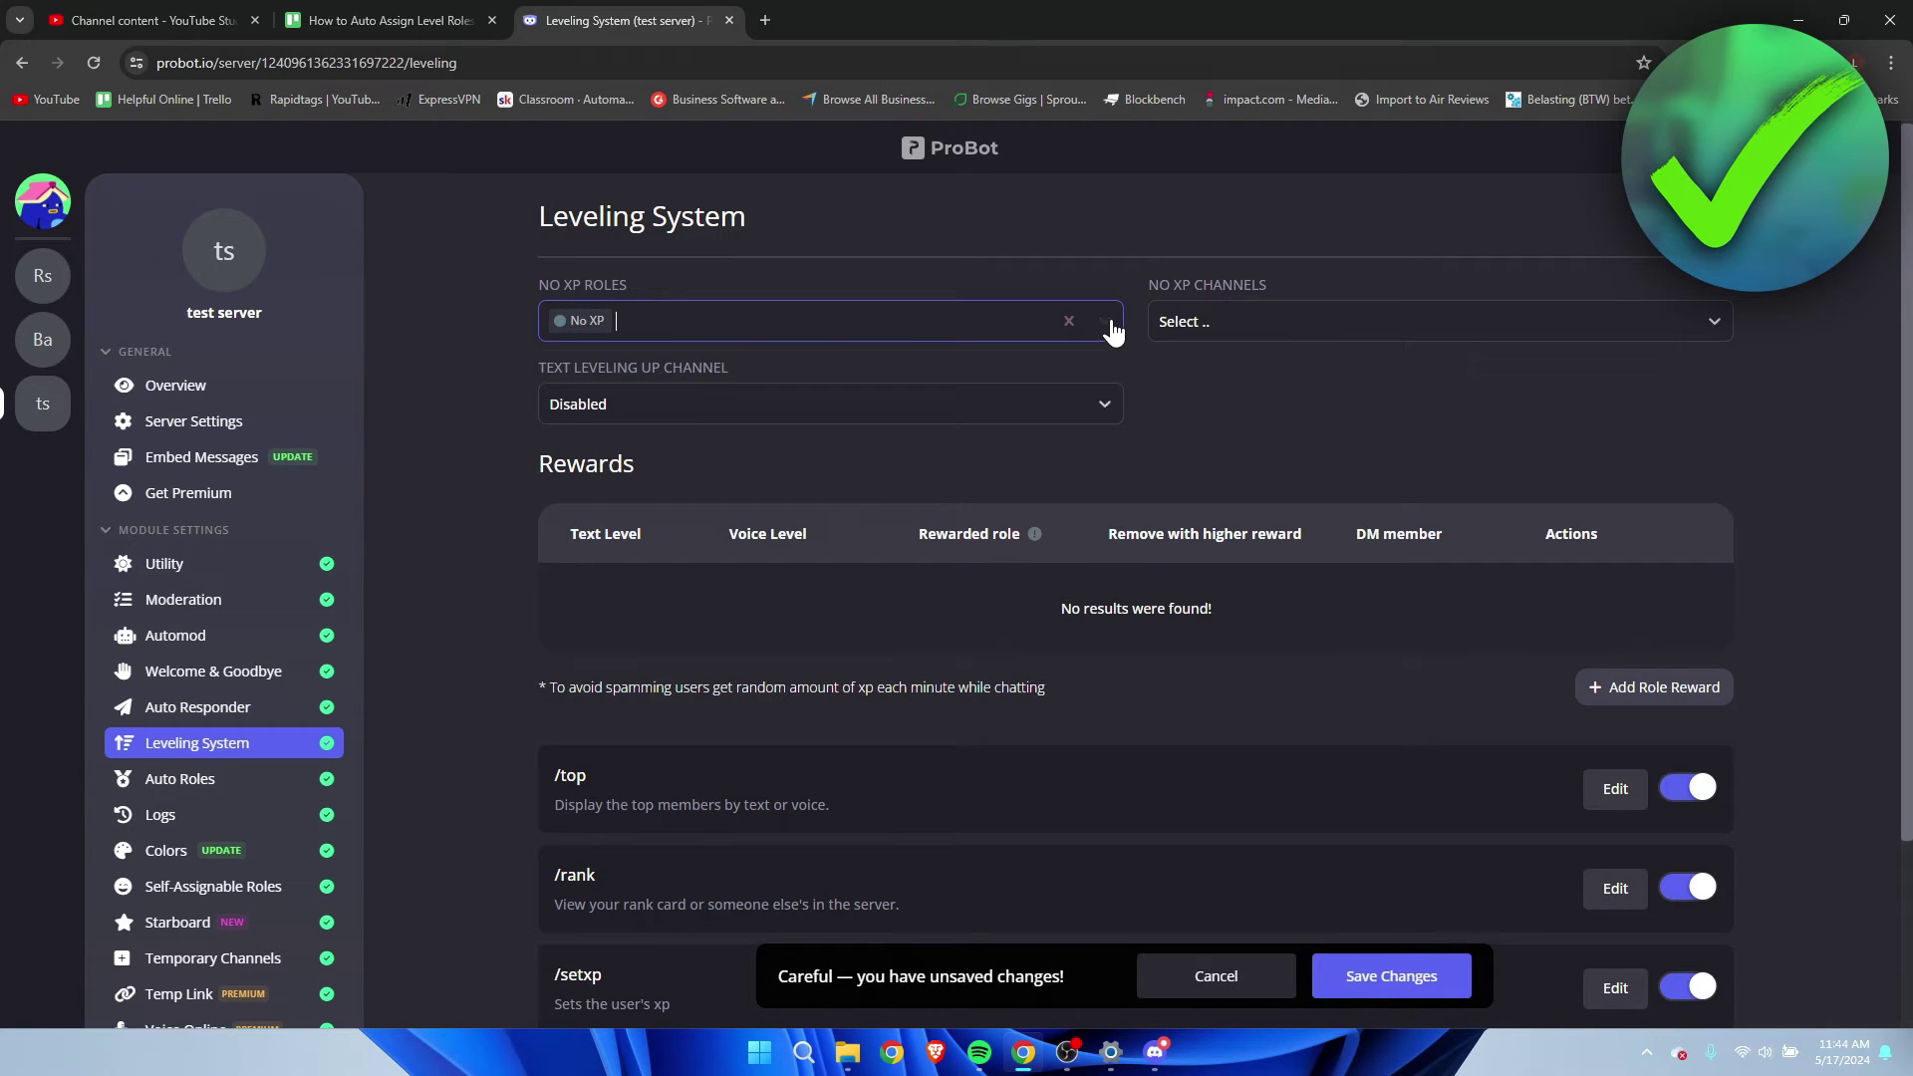
click(989, 327)
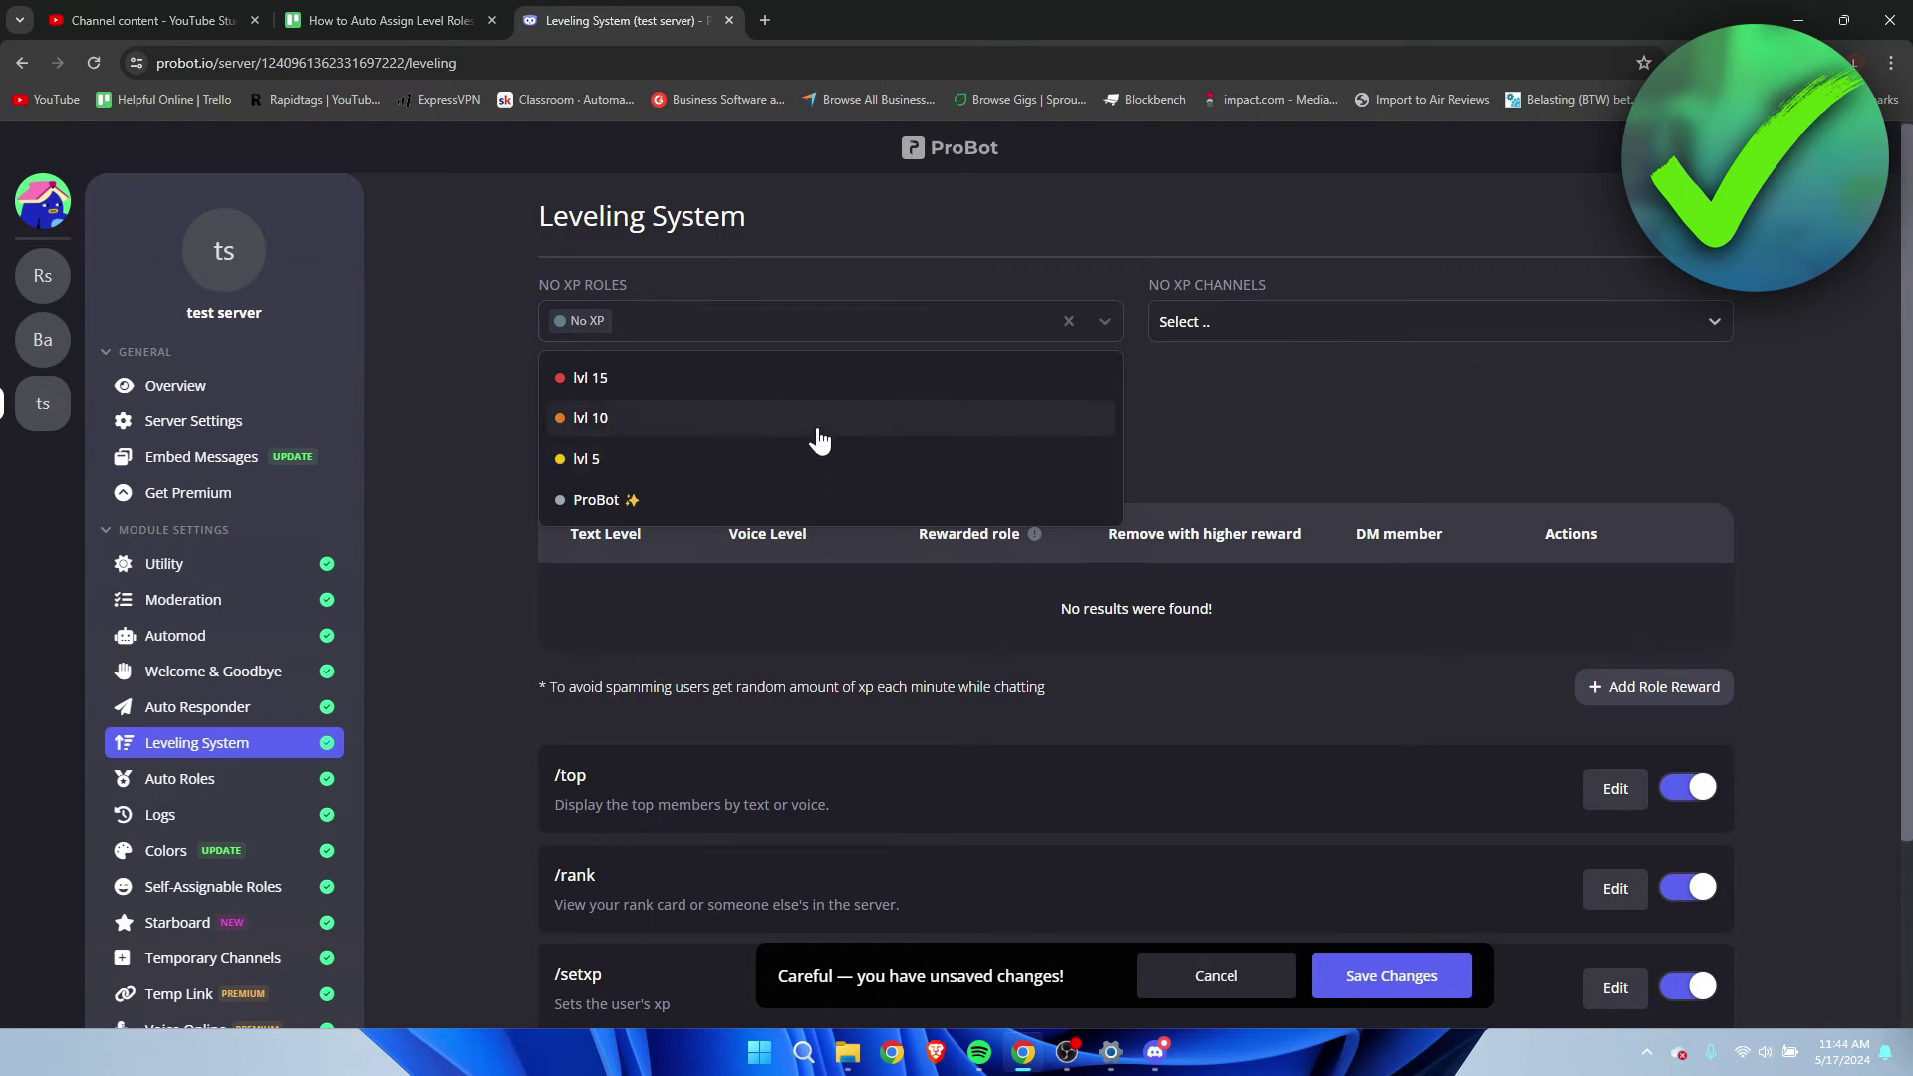
Look over the No XP Channels choices and set the Text Leveling Up Channel to #levels
click(440, 394)
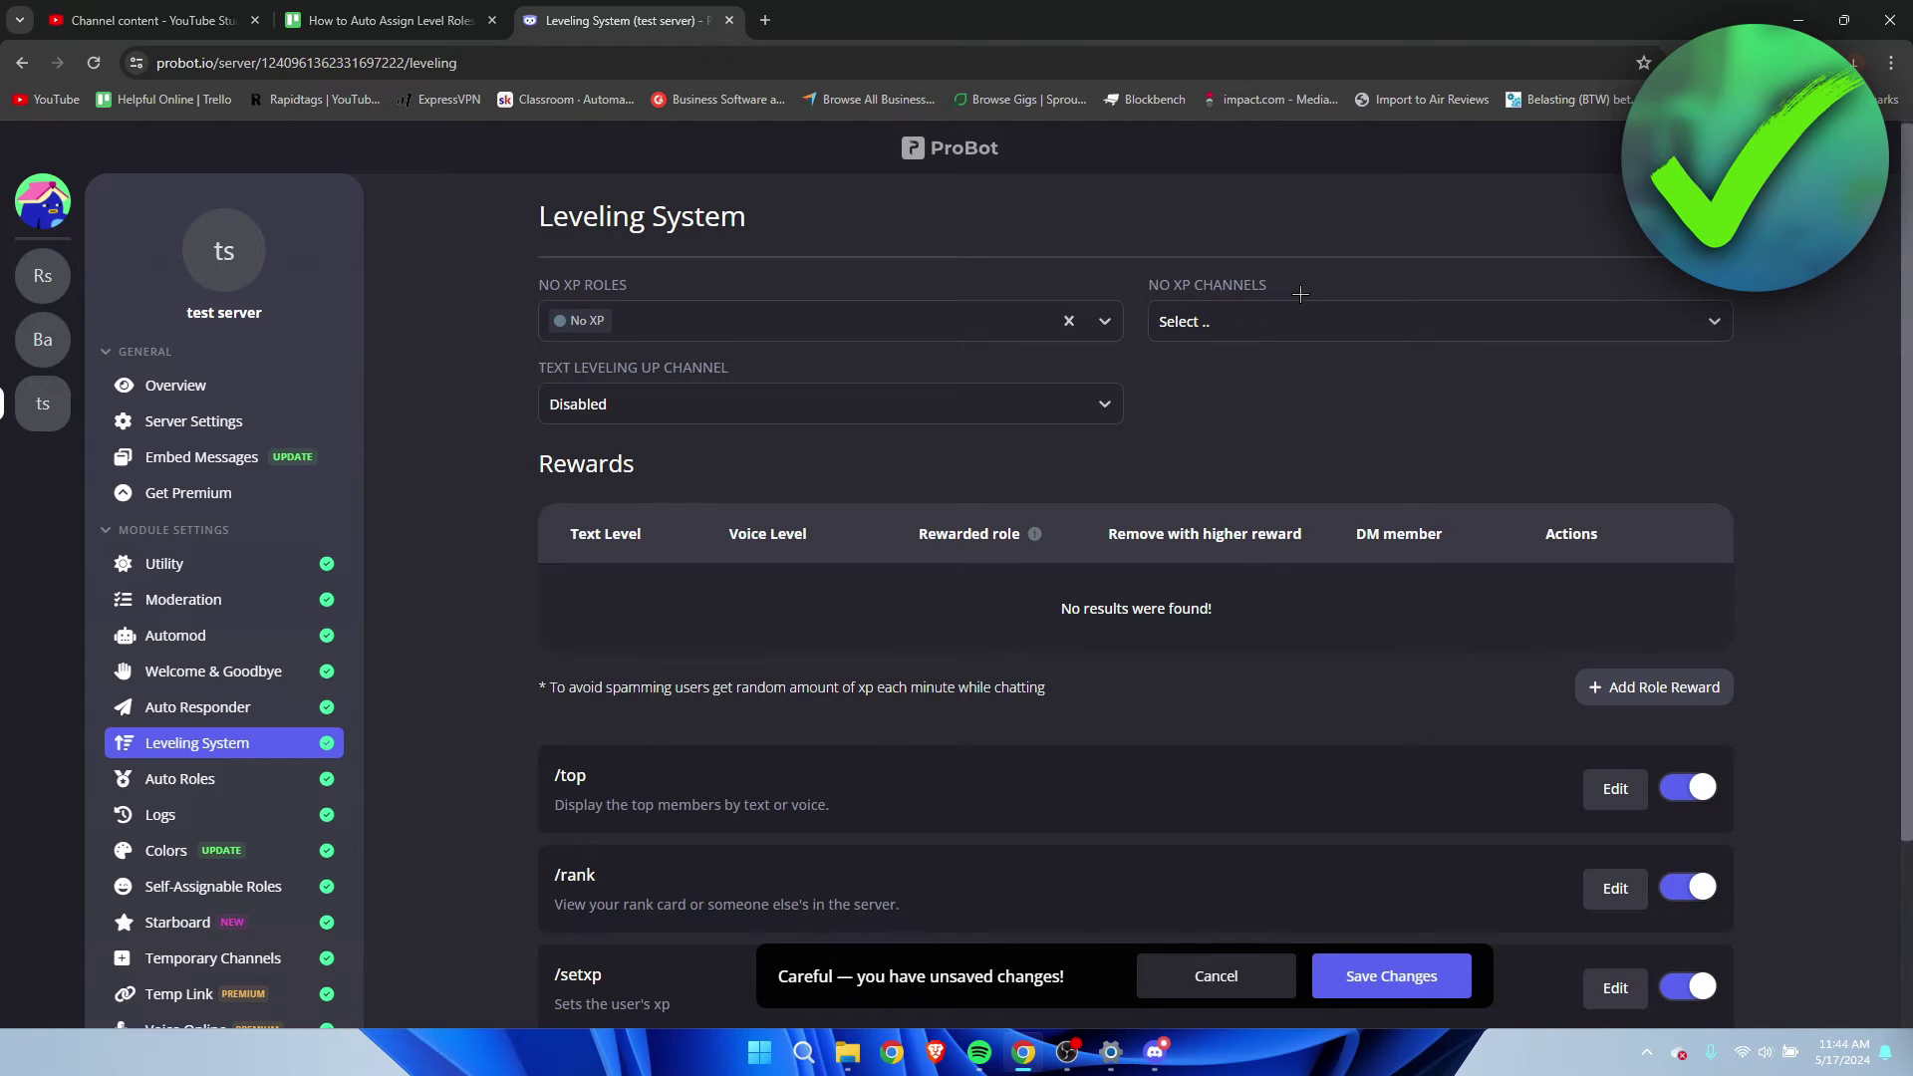
click(1440, 332)
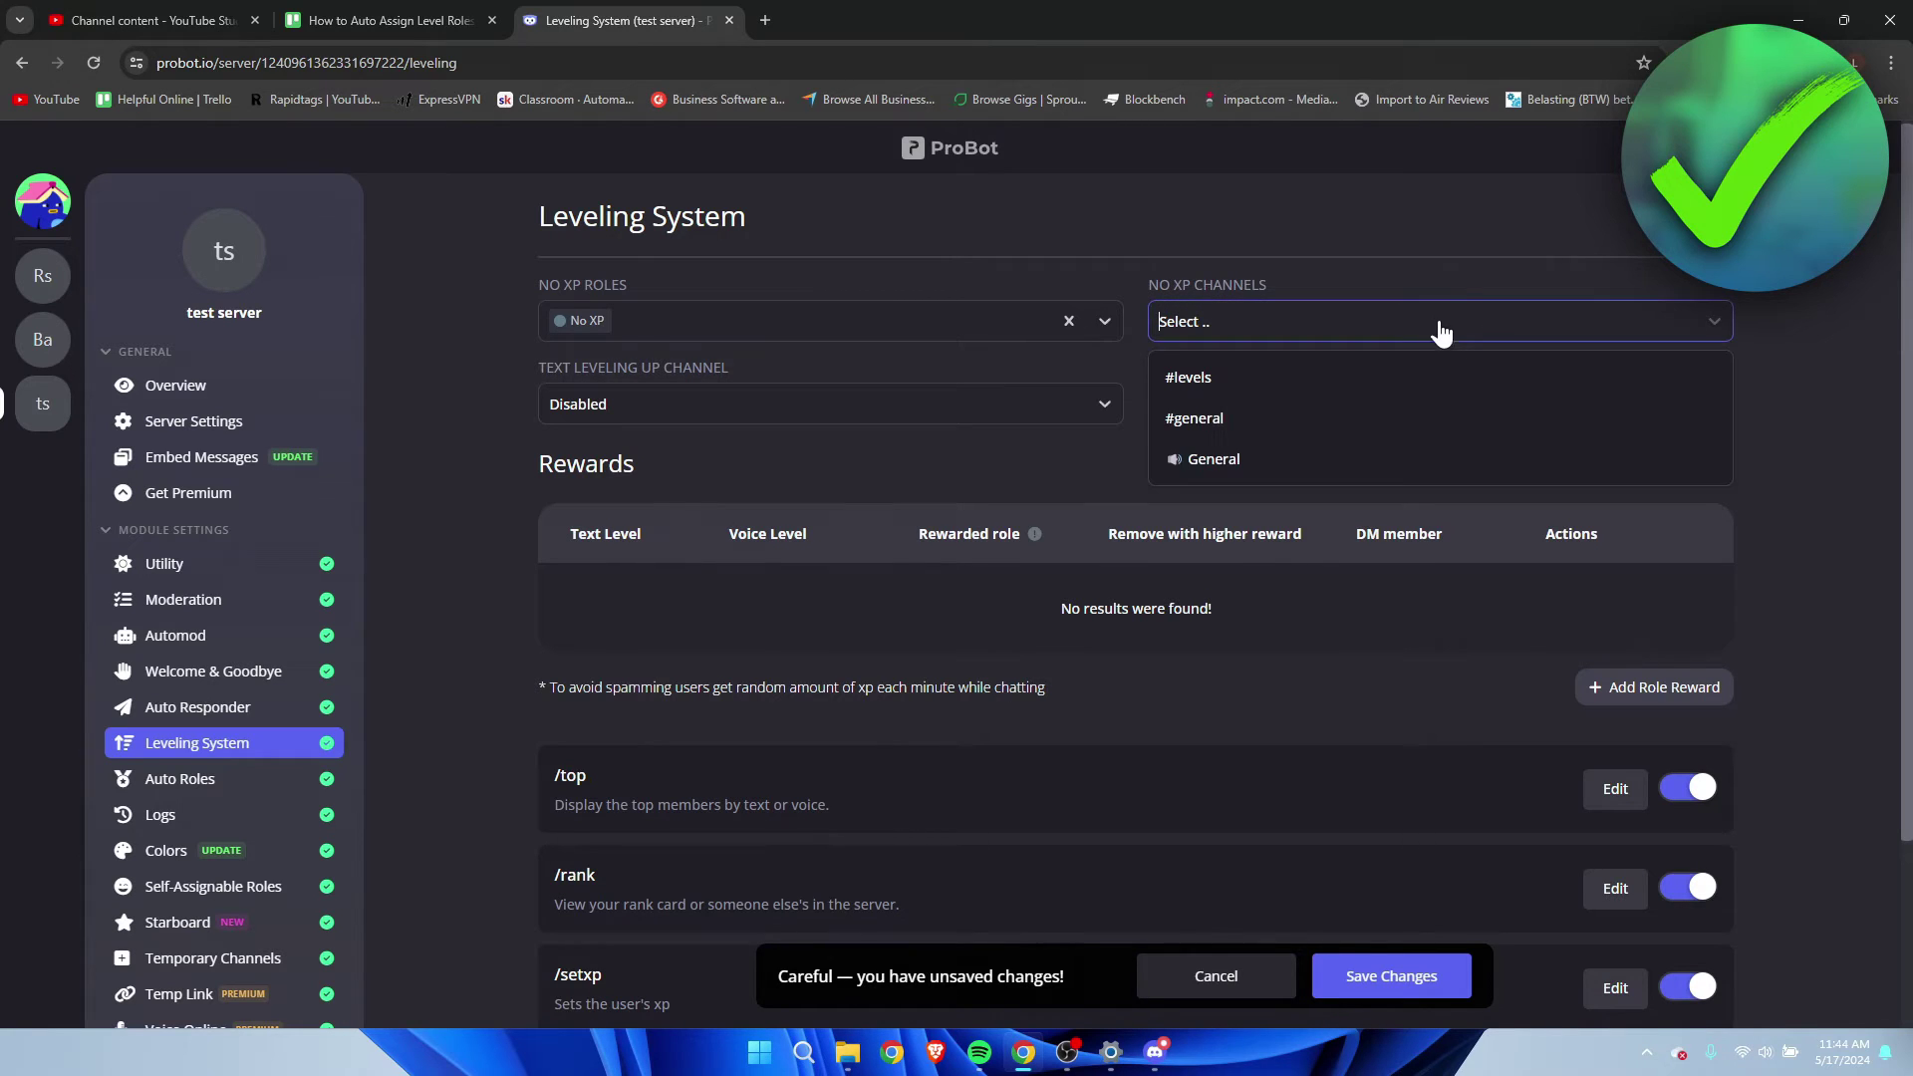
click(1797, 401)
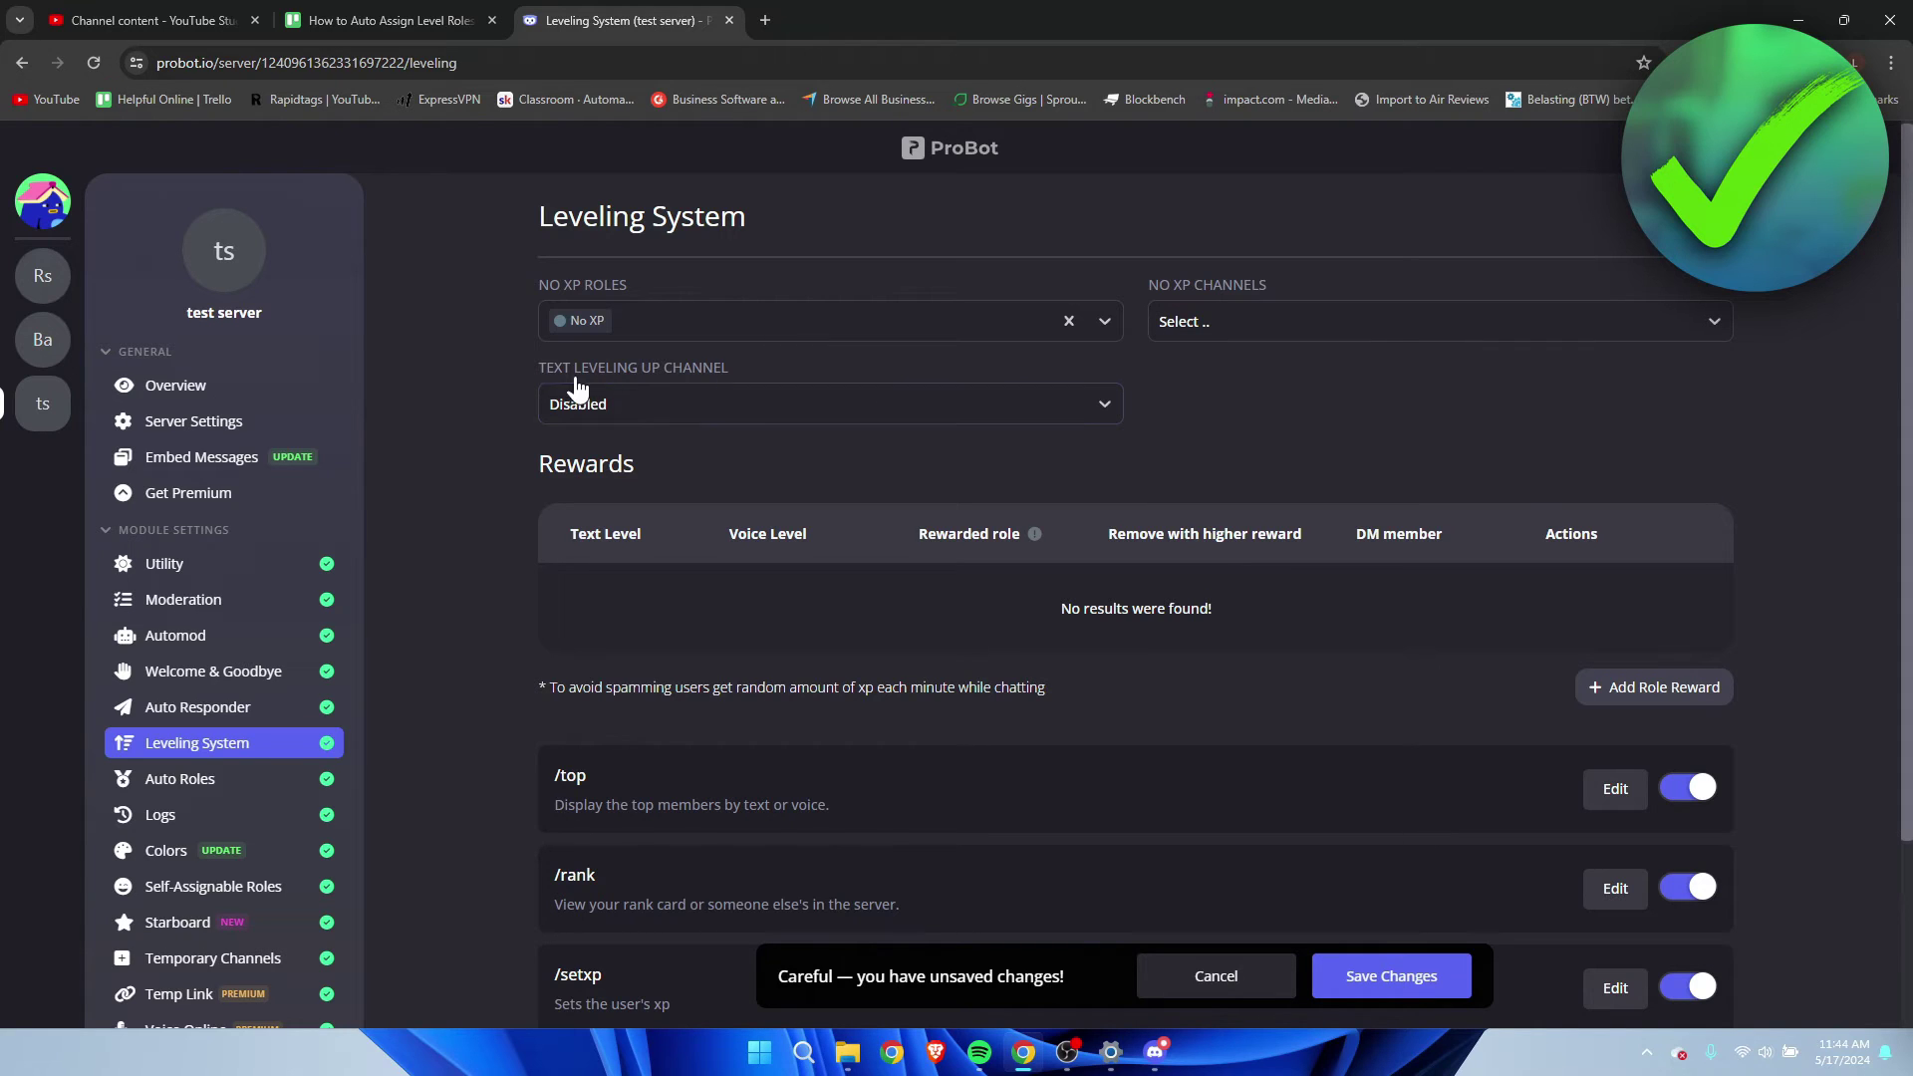
click(718, 399)
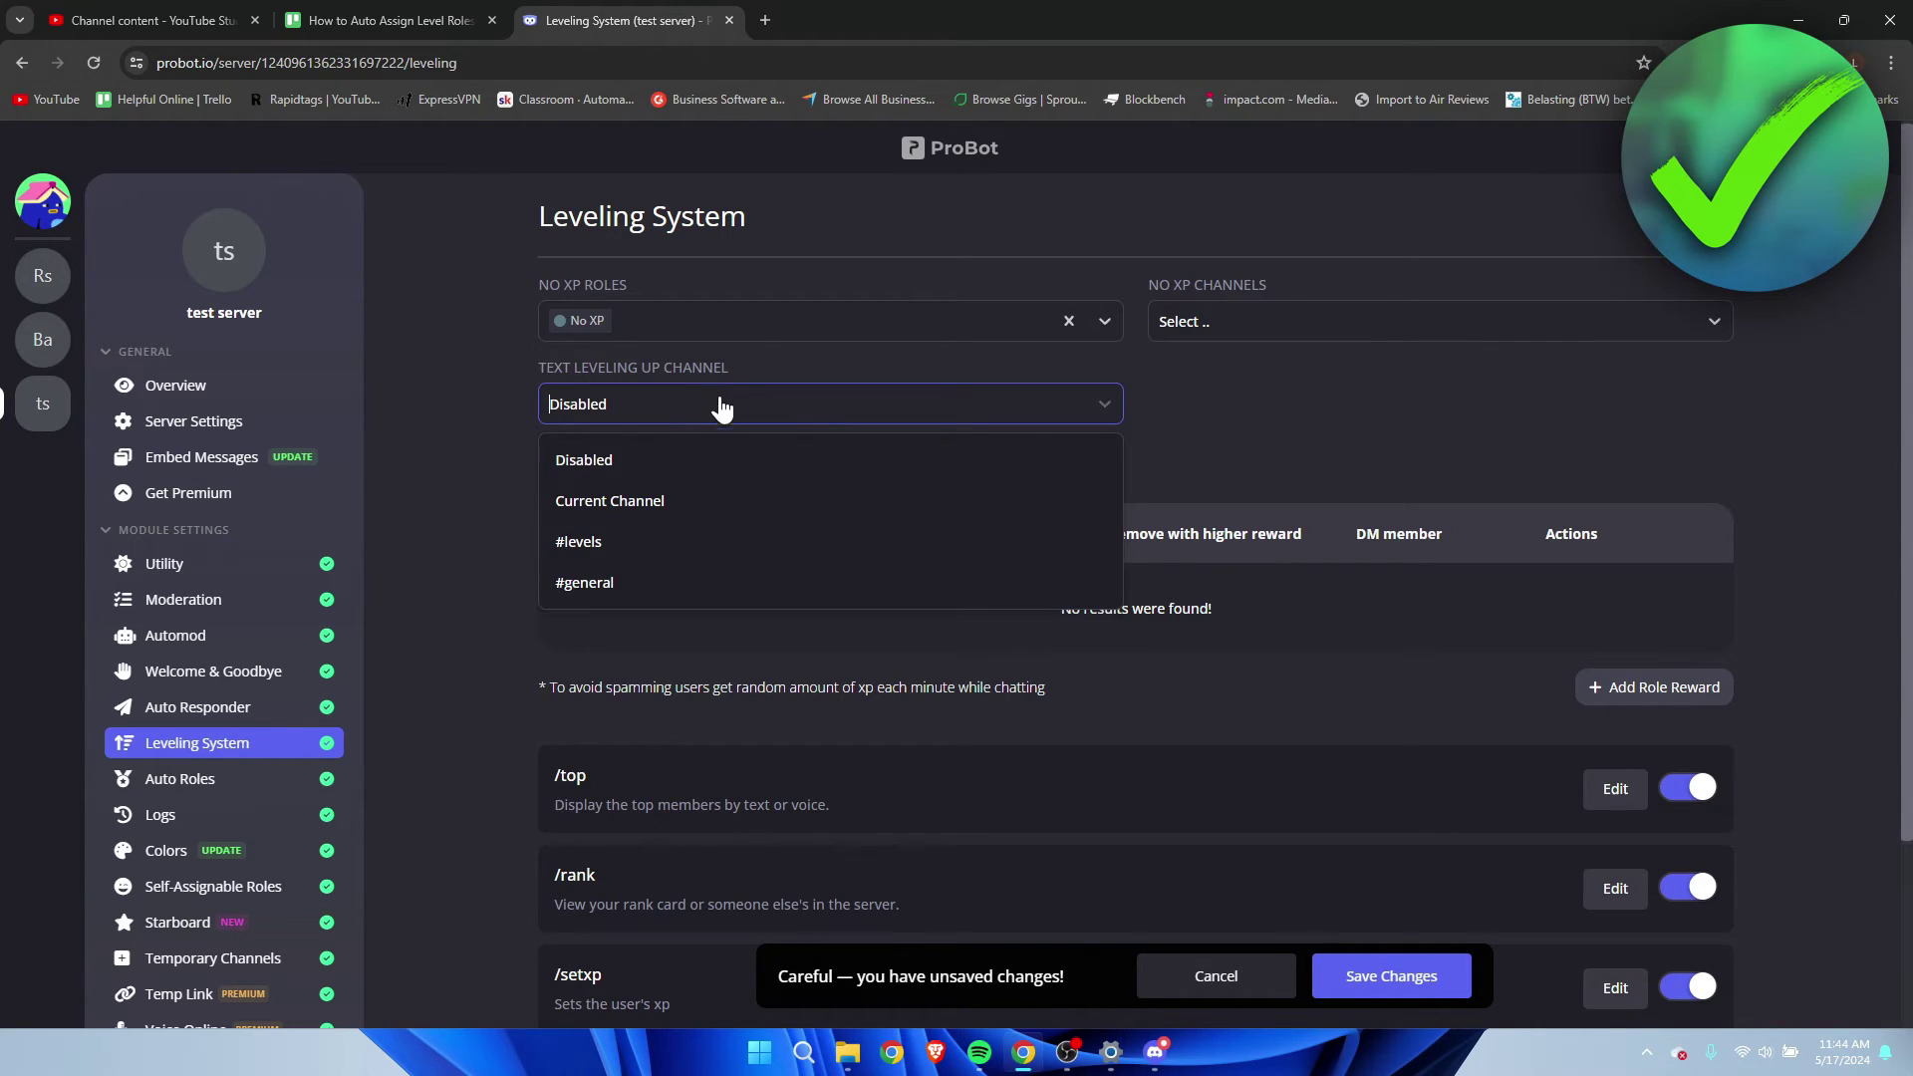
click(684, 556)
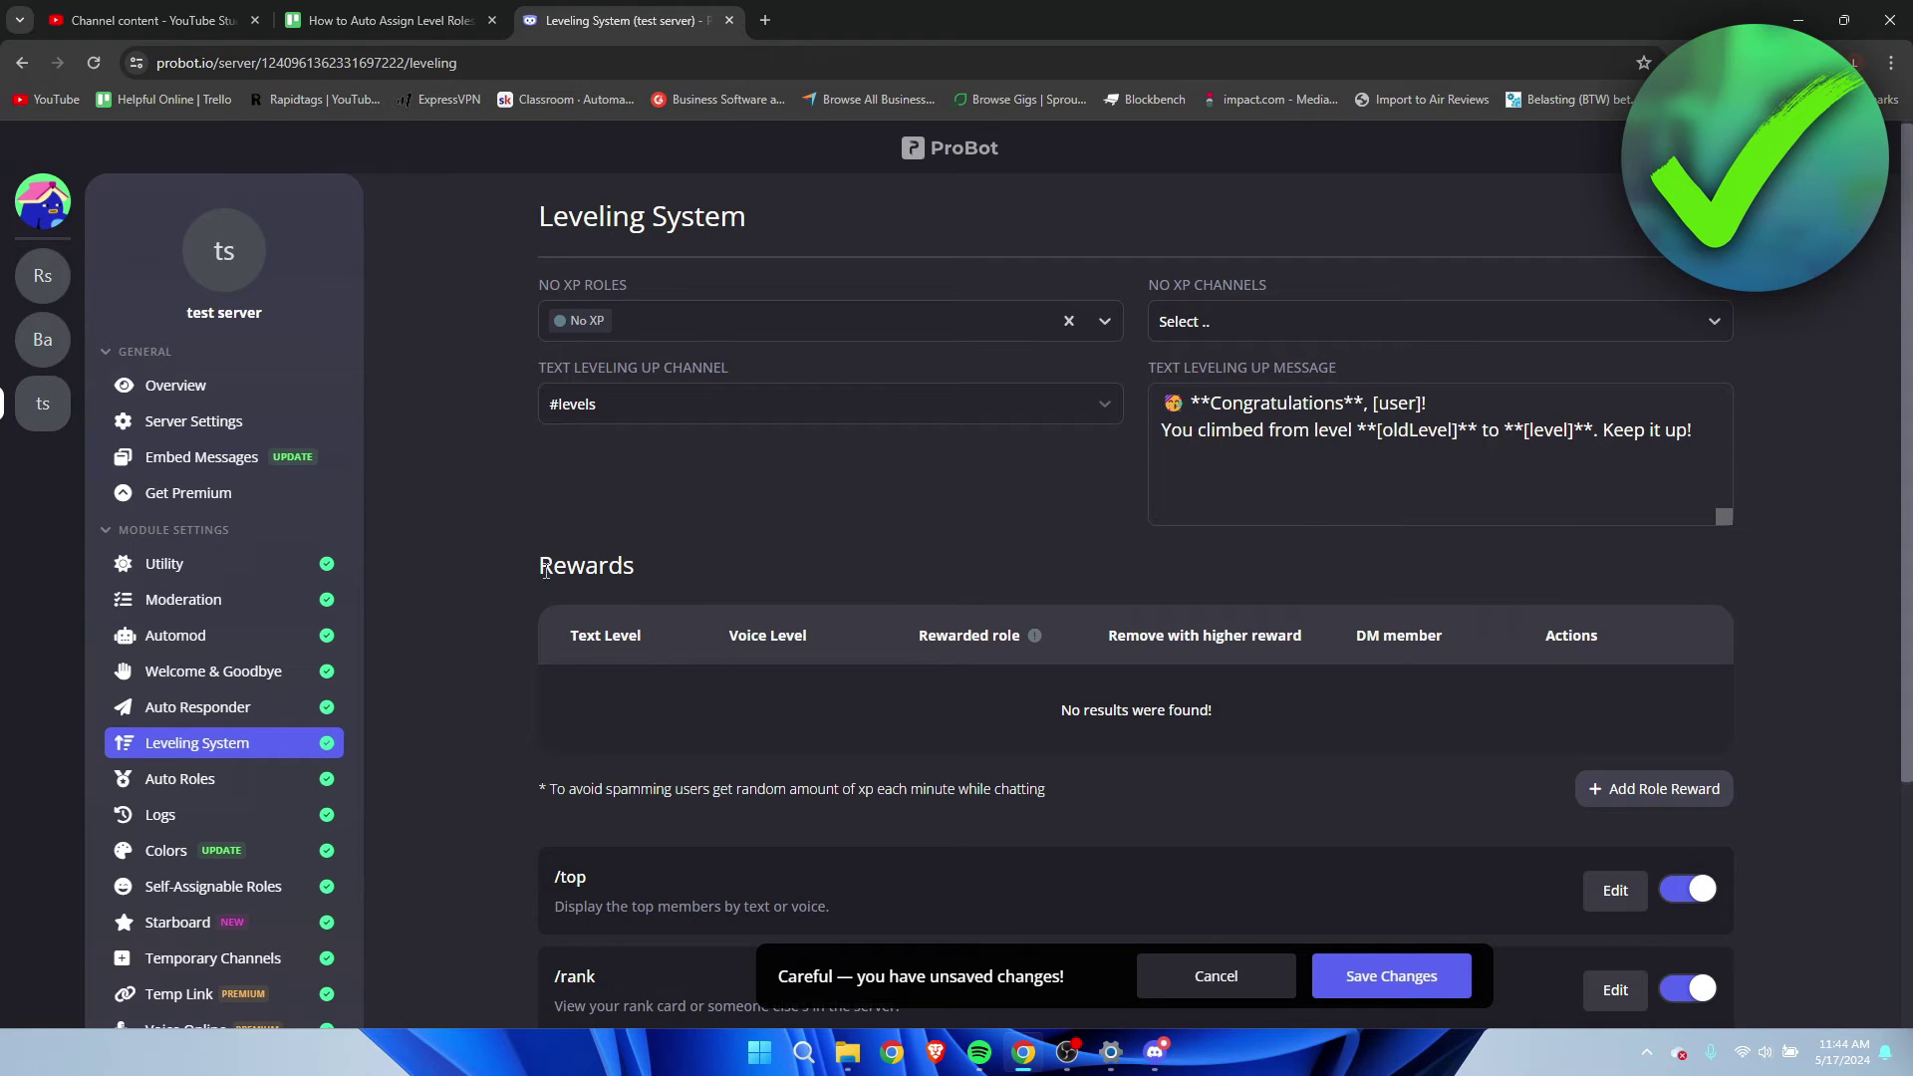
Add a role reward with text level 5 and voice level 0
drag(532, 564, 735, 570)
click(930, 790)
click(1687, 803)
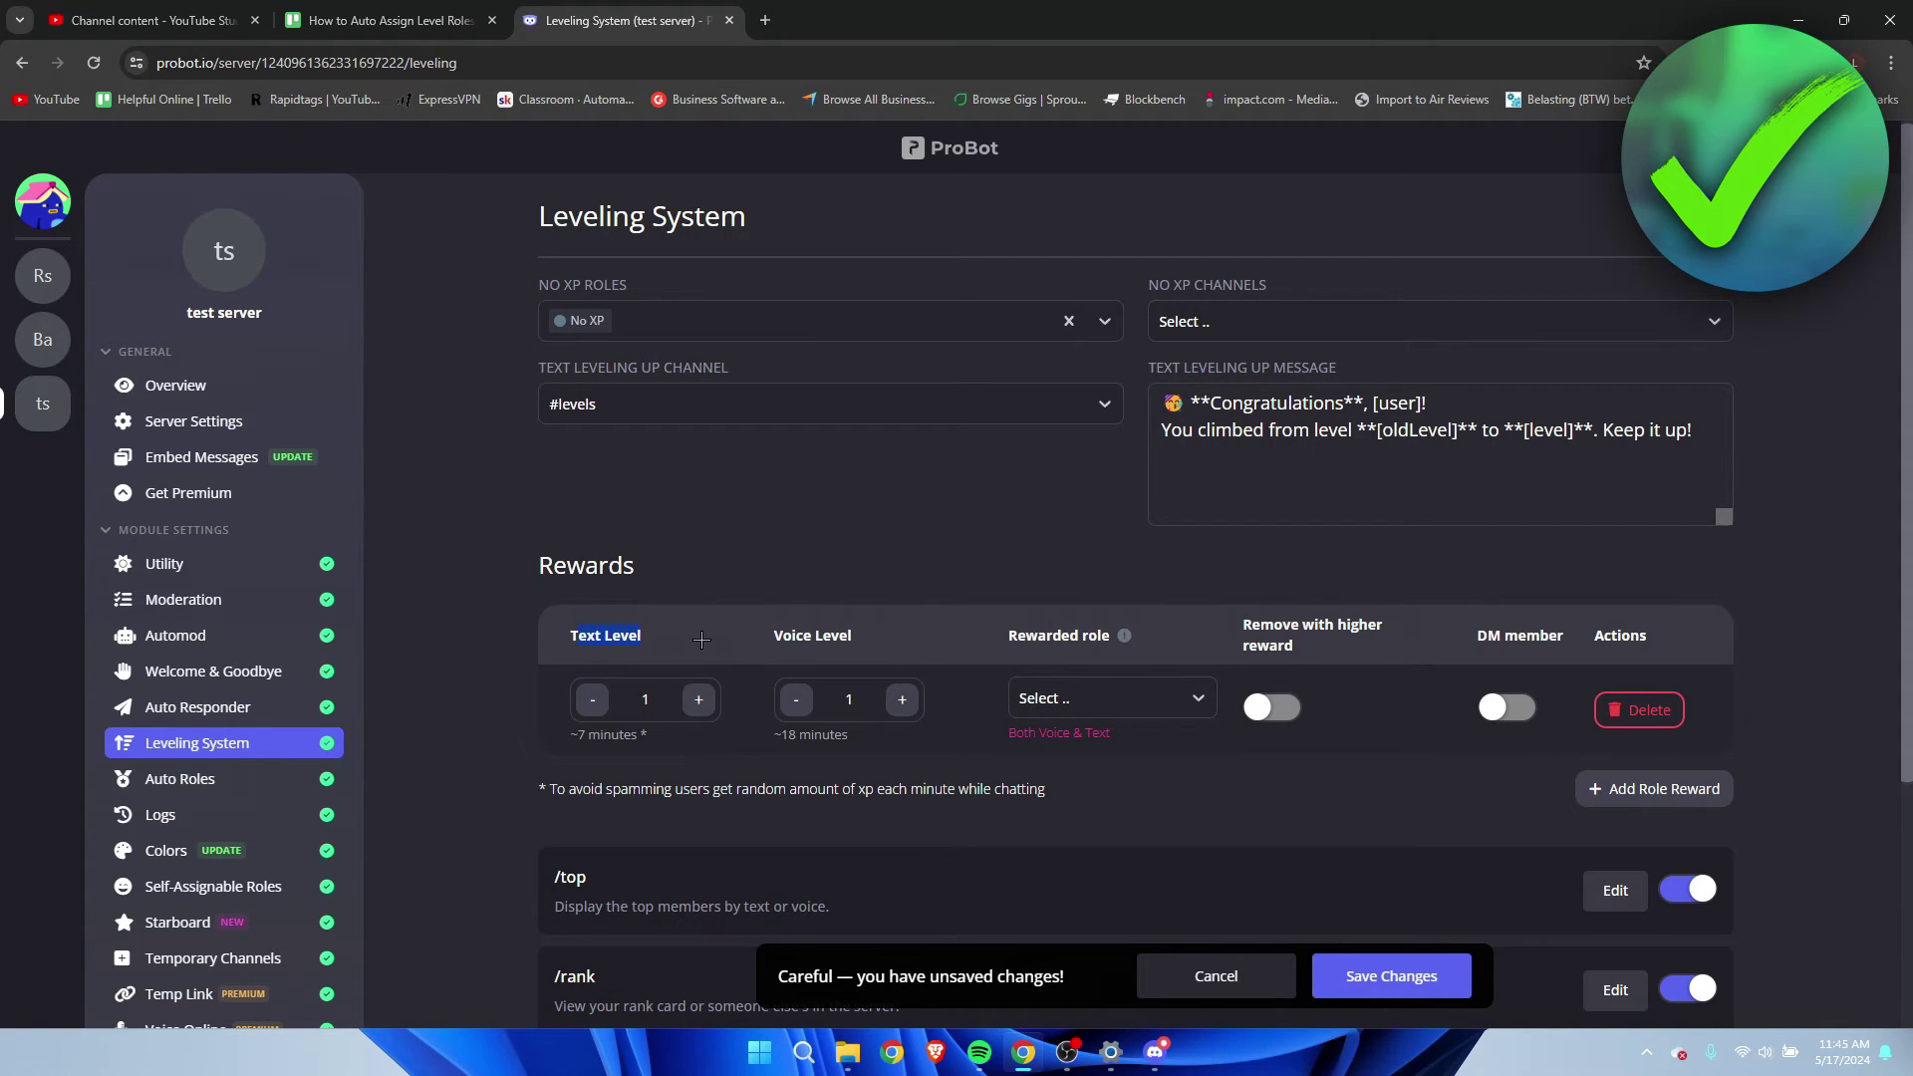
click(701, 704)
click(700, 704)
click(701, 703)
click(701, 703)
click(796, 700)
click(901, 700)
click(902, 700)
click(902, 700)
click(902, 700)
click(797, 705)
click(797, 706)
click(797, 706)
click(797, 705)
click(798, 706)
Save the leveling changes and check which roles can be chosen as the first reward's rewarded role
click(1124, 709)
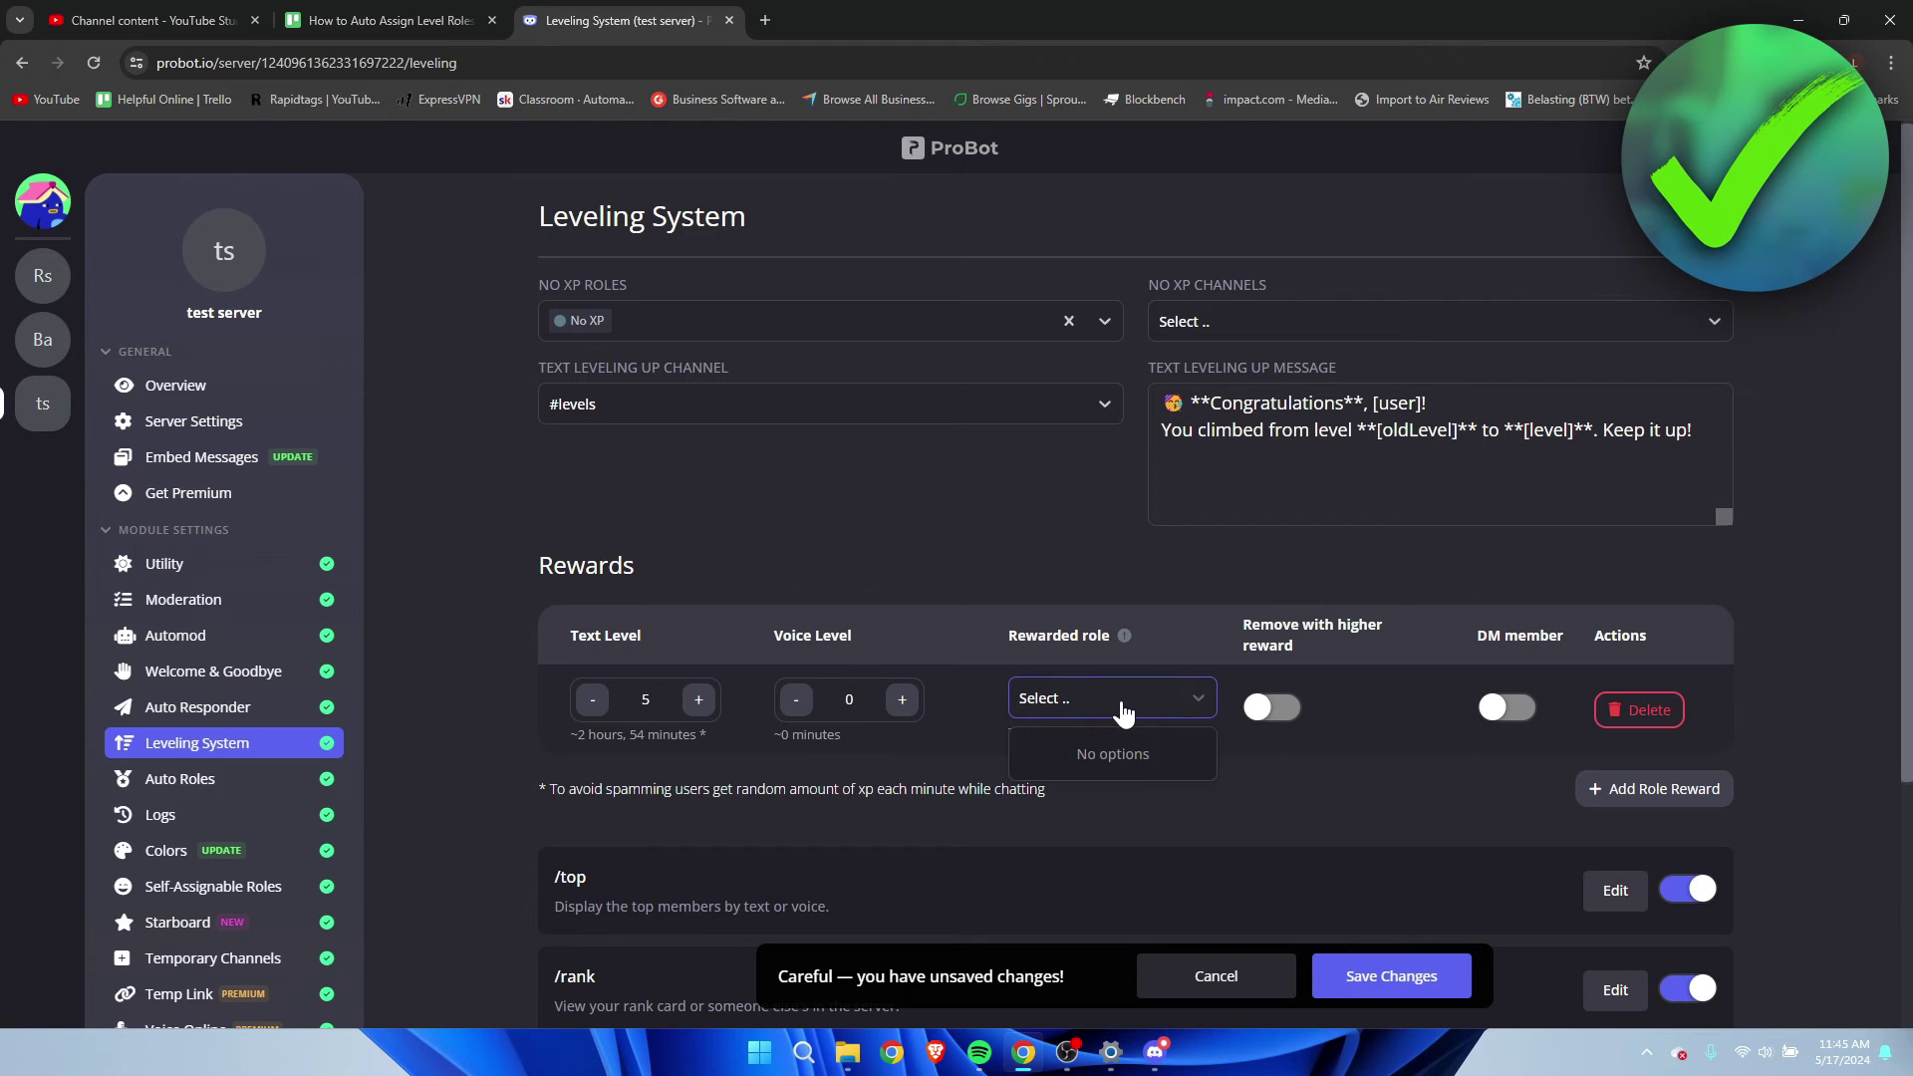
click(1113, 747)
click(1100, 806)
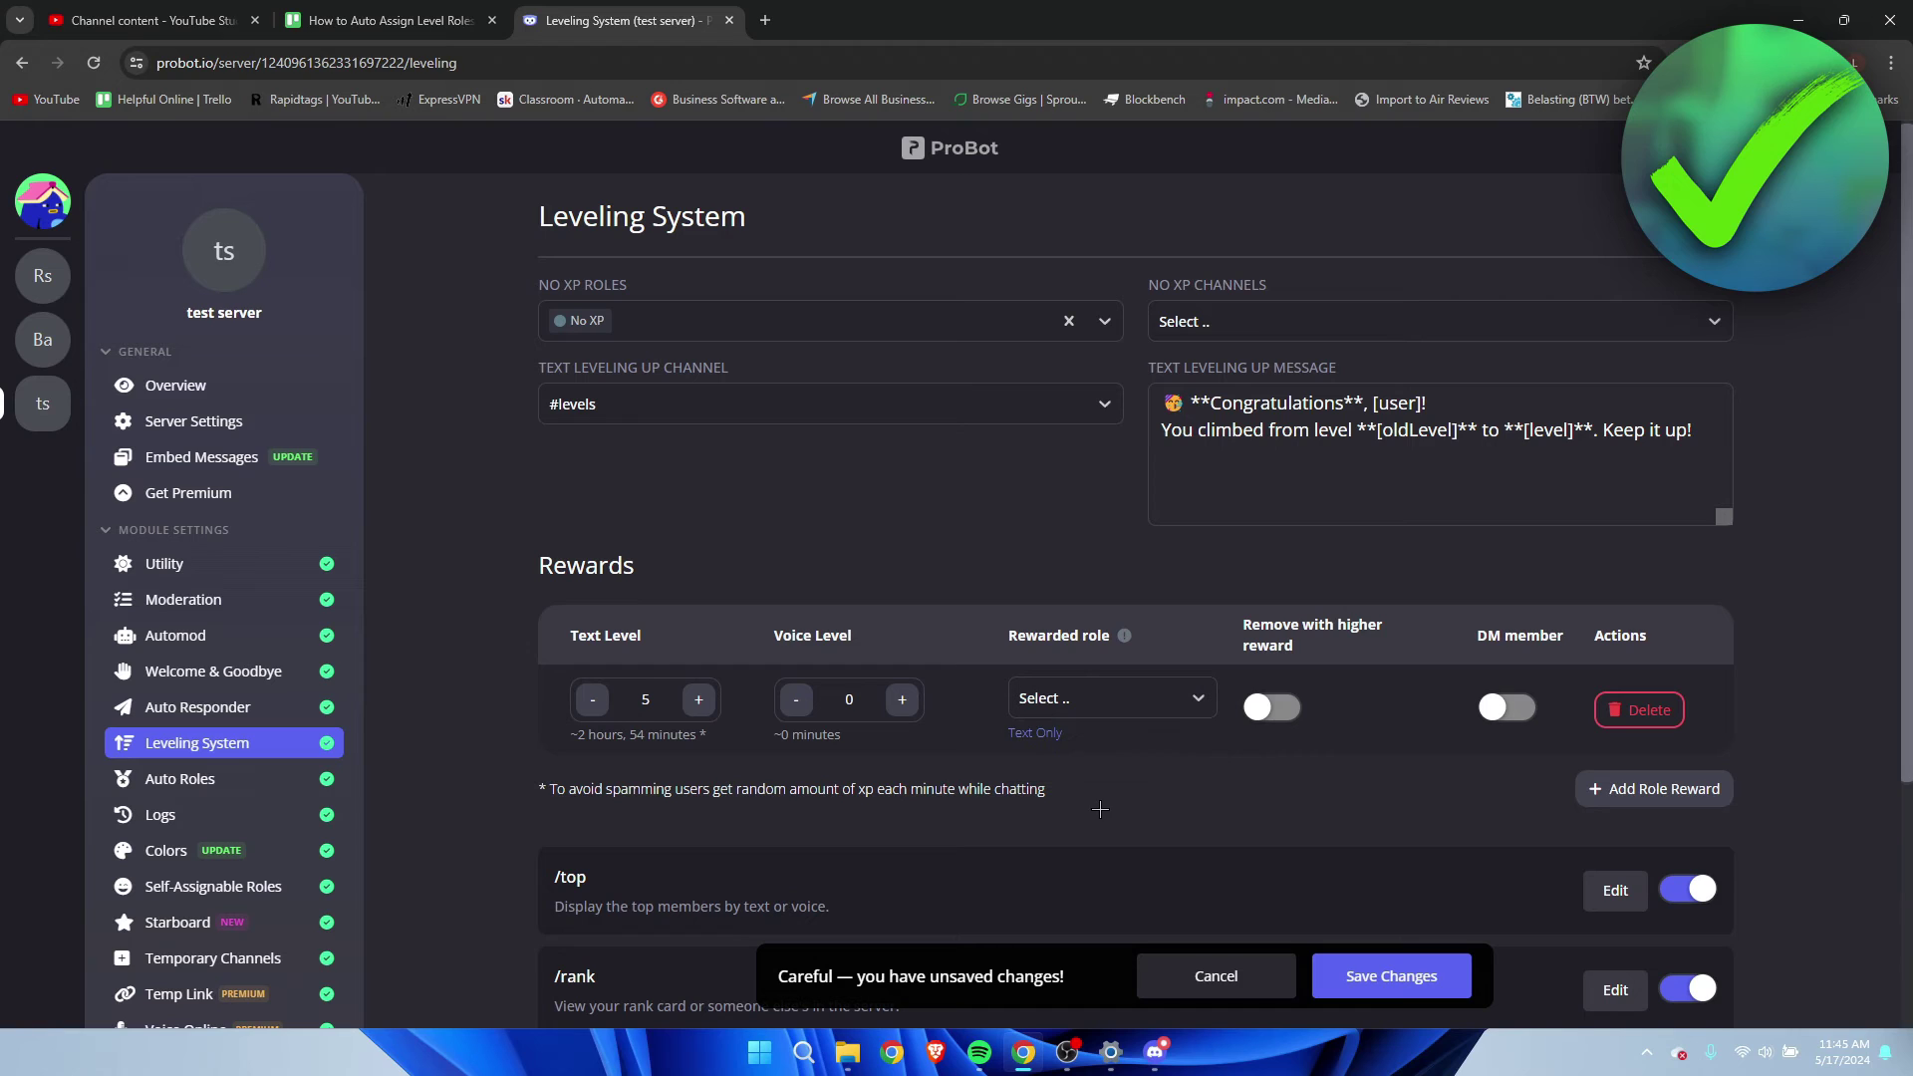
click(1398, 972)
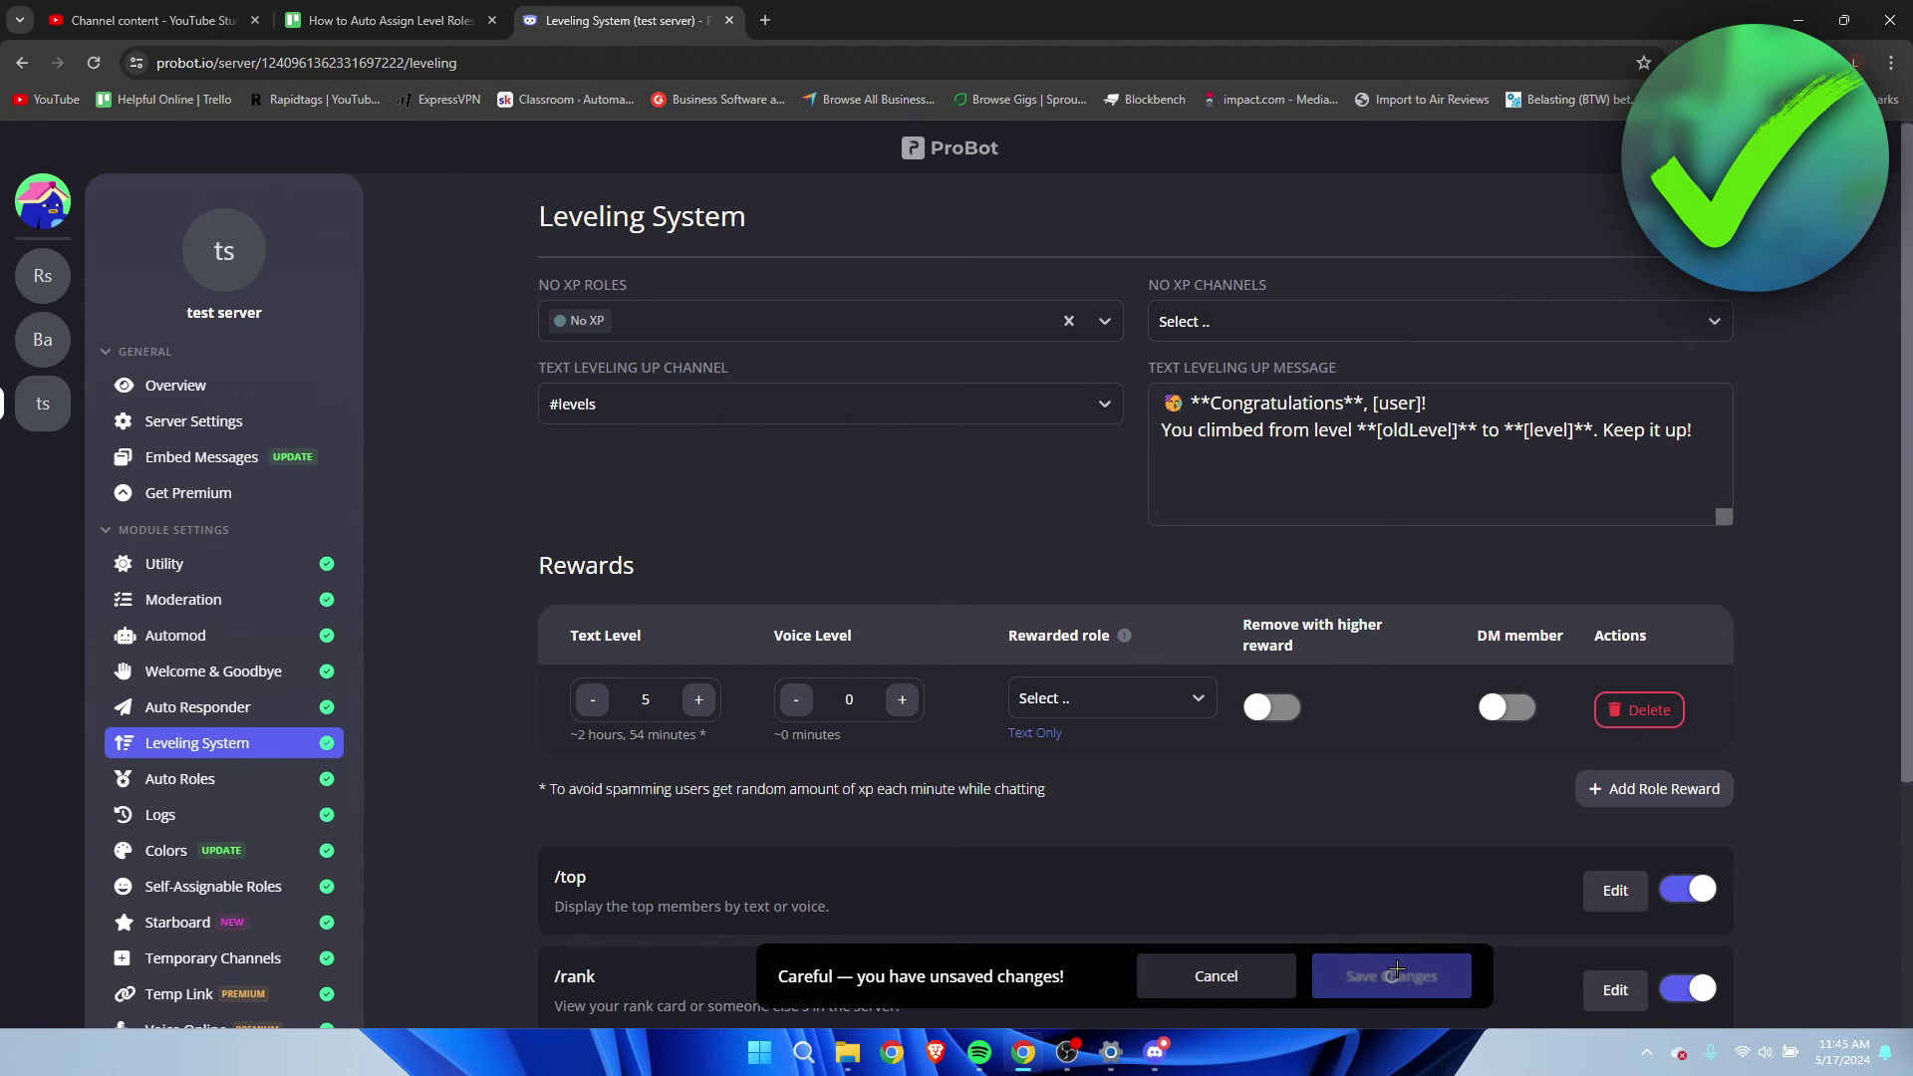
click(1101, 710)
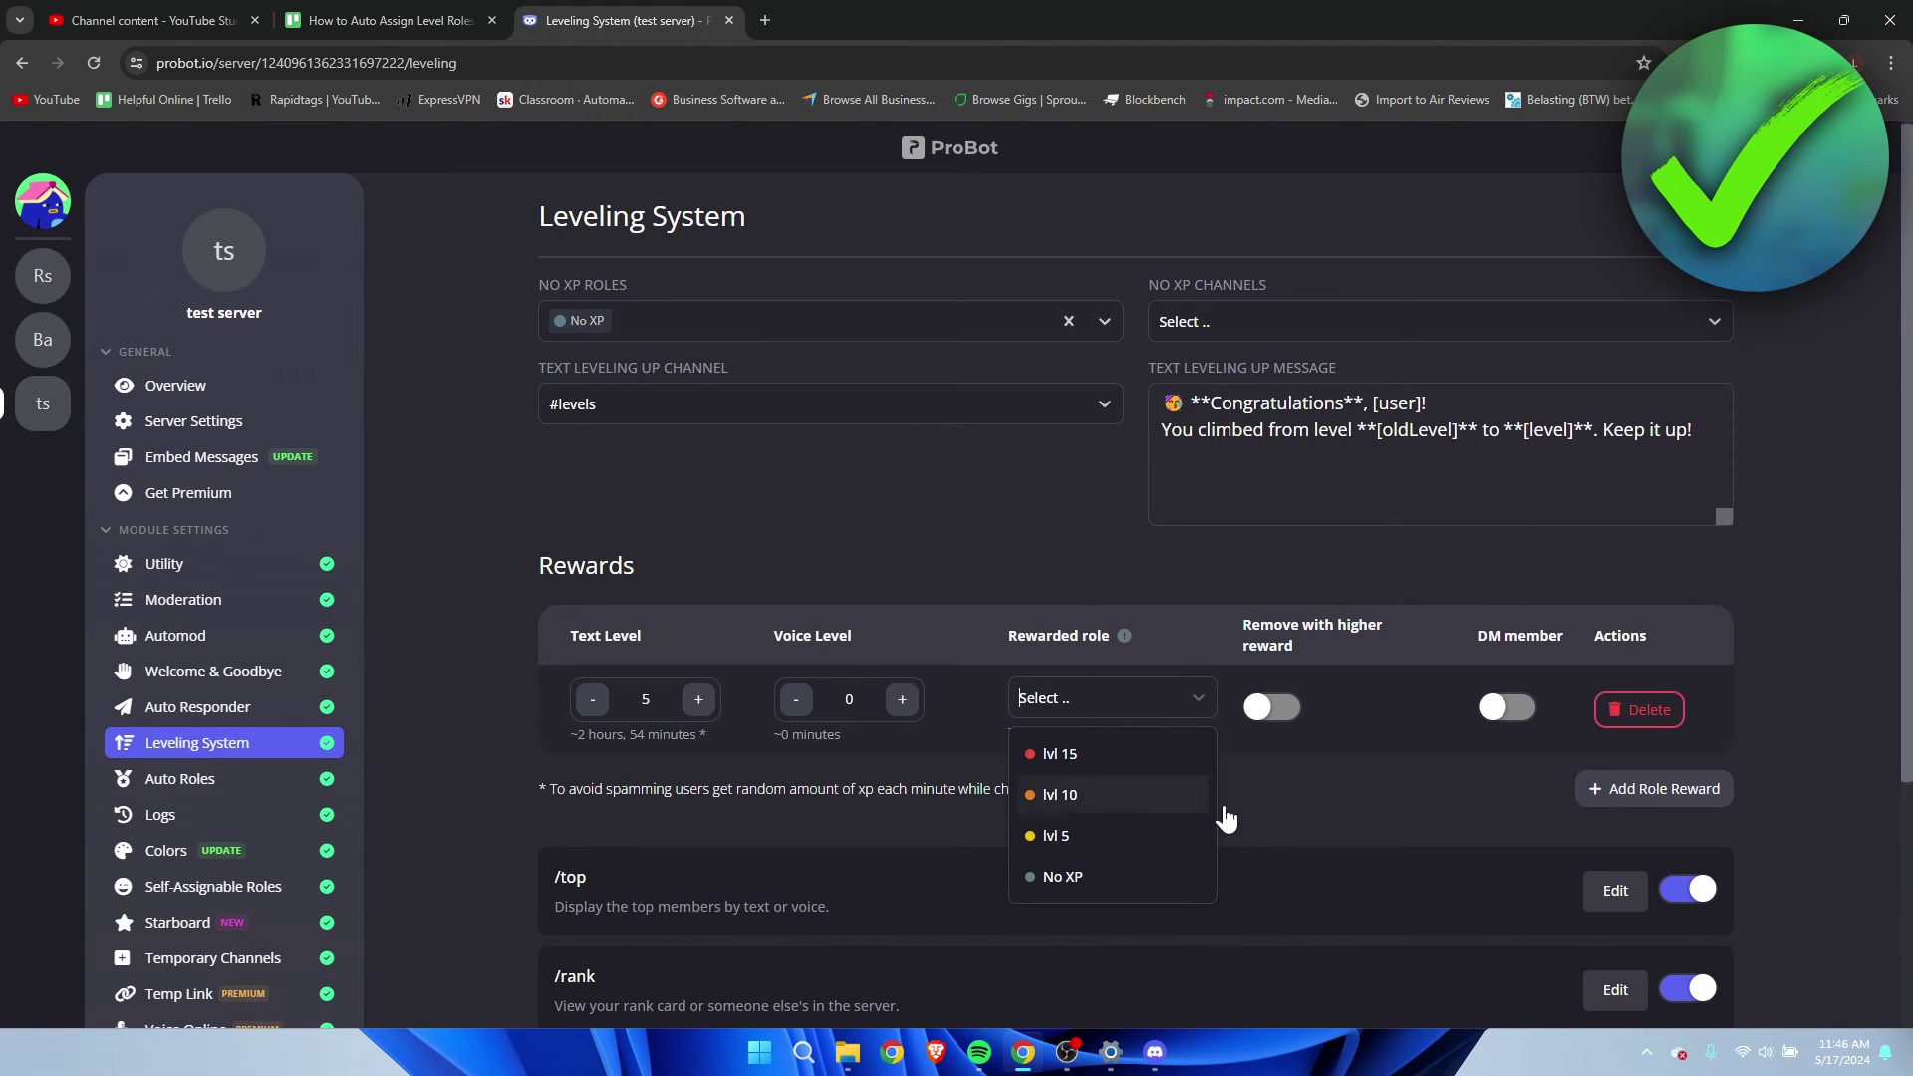
click(1336, 780)
Switch to Discord, check the role order in the test server's role settings, and return to ProBot in Chrome
click(1153, 1051)
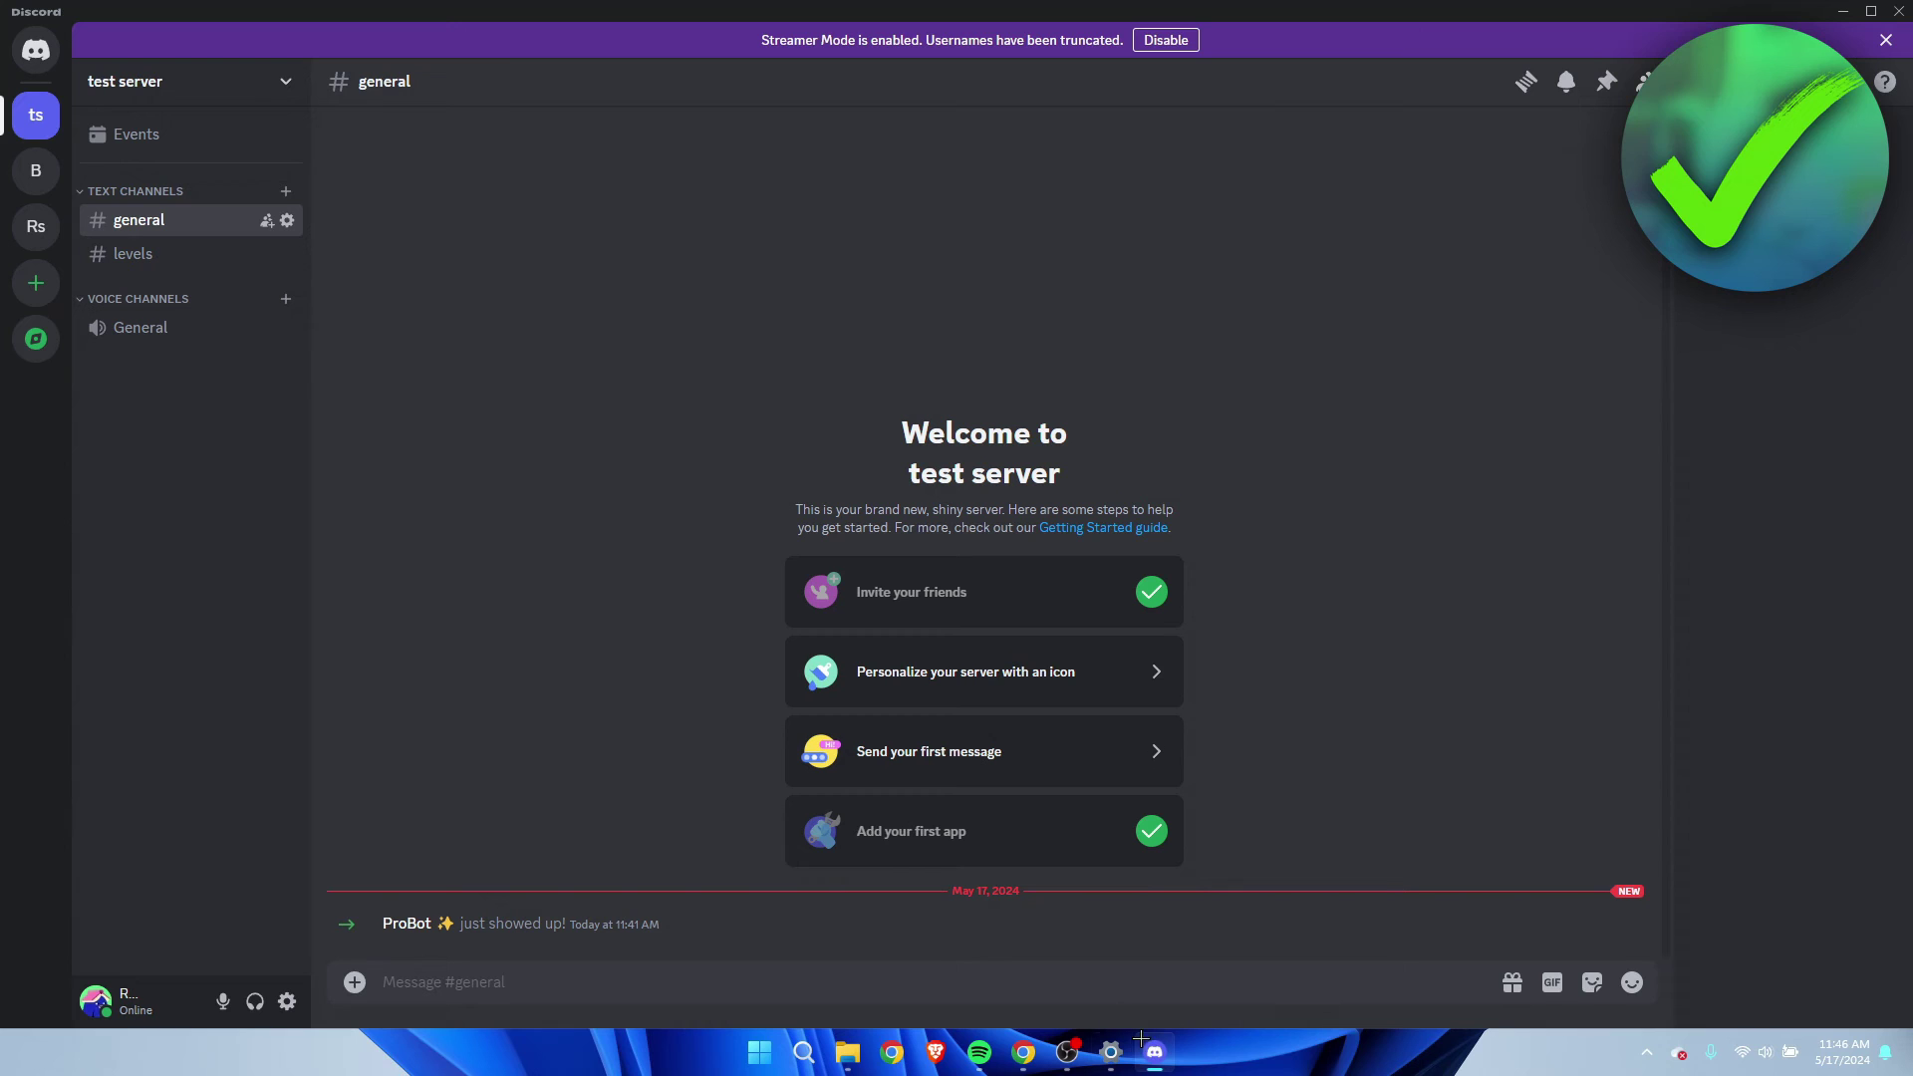
click(244, 85)
click(213, 214)
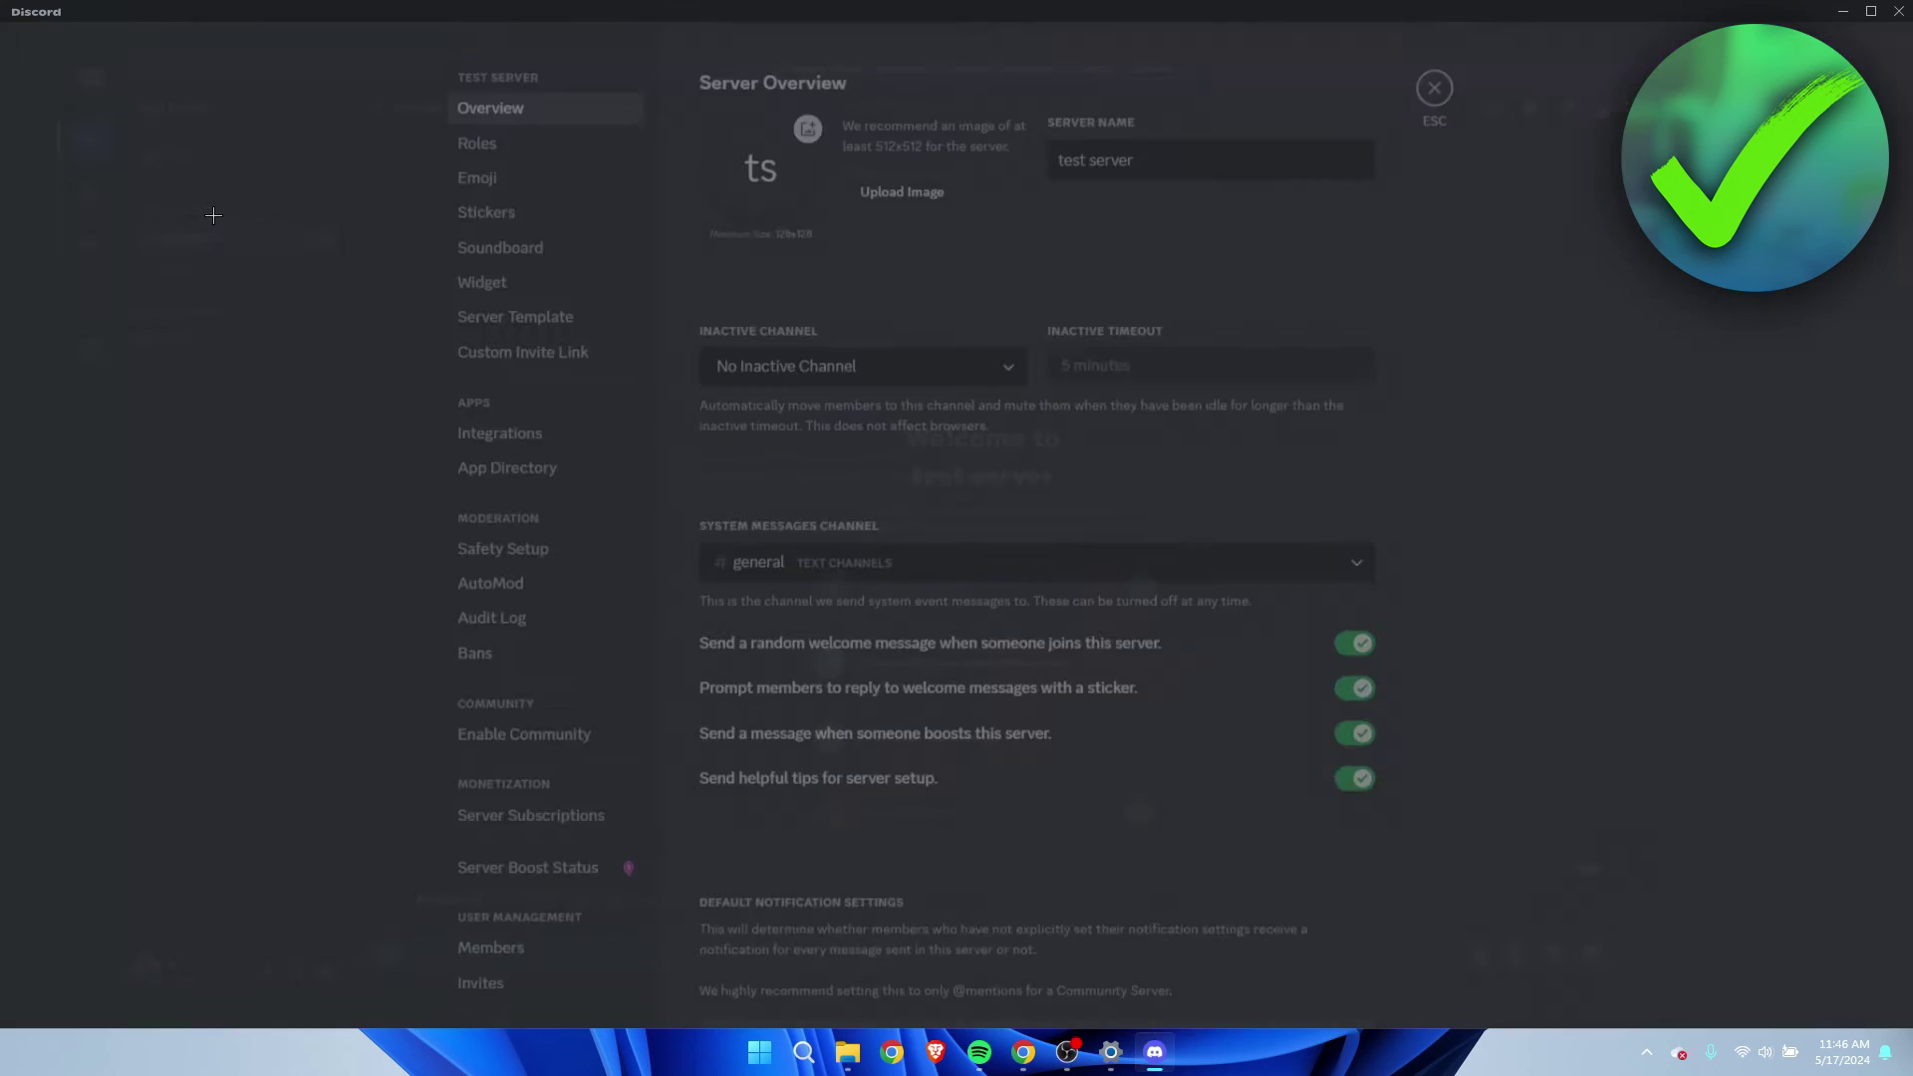
click(538, 155)
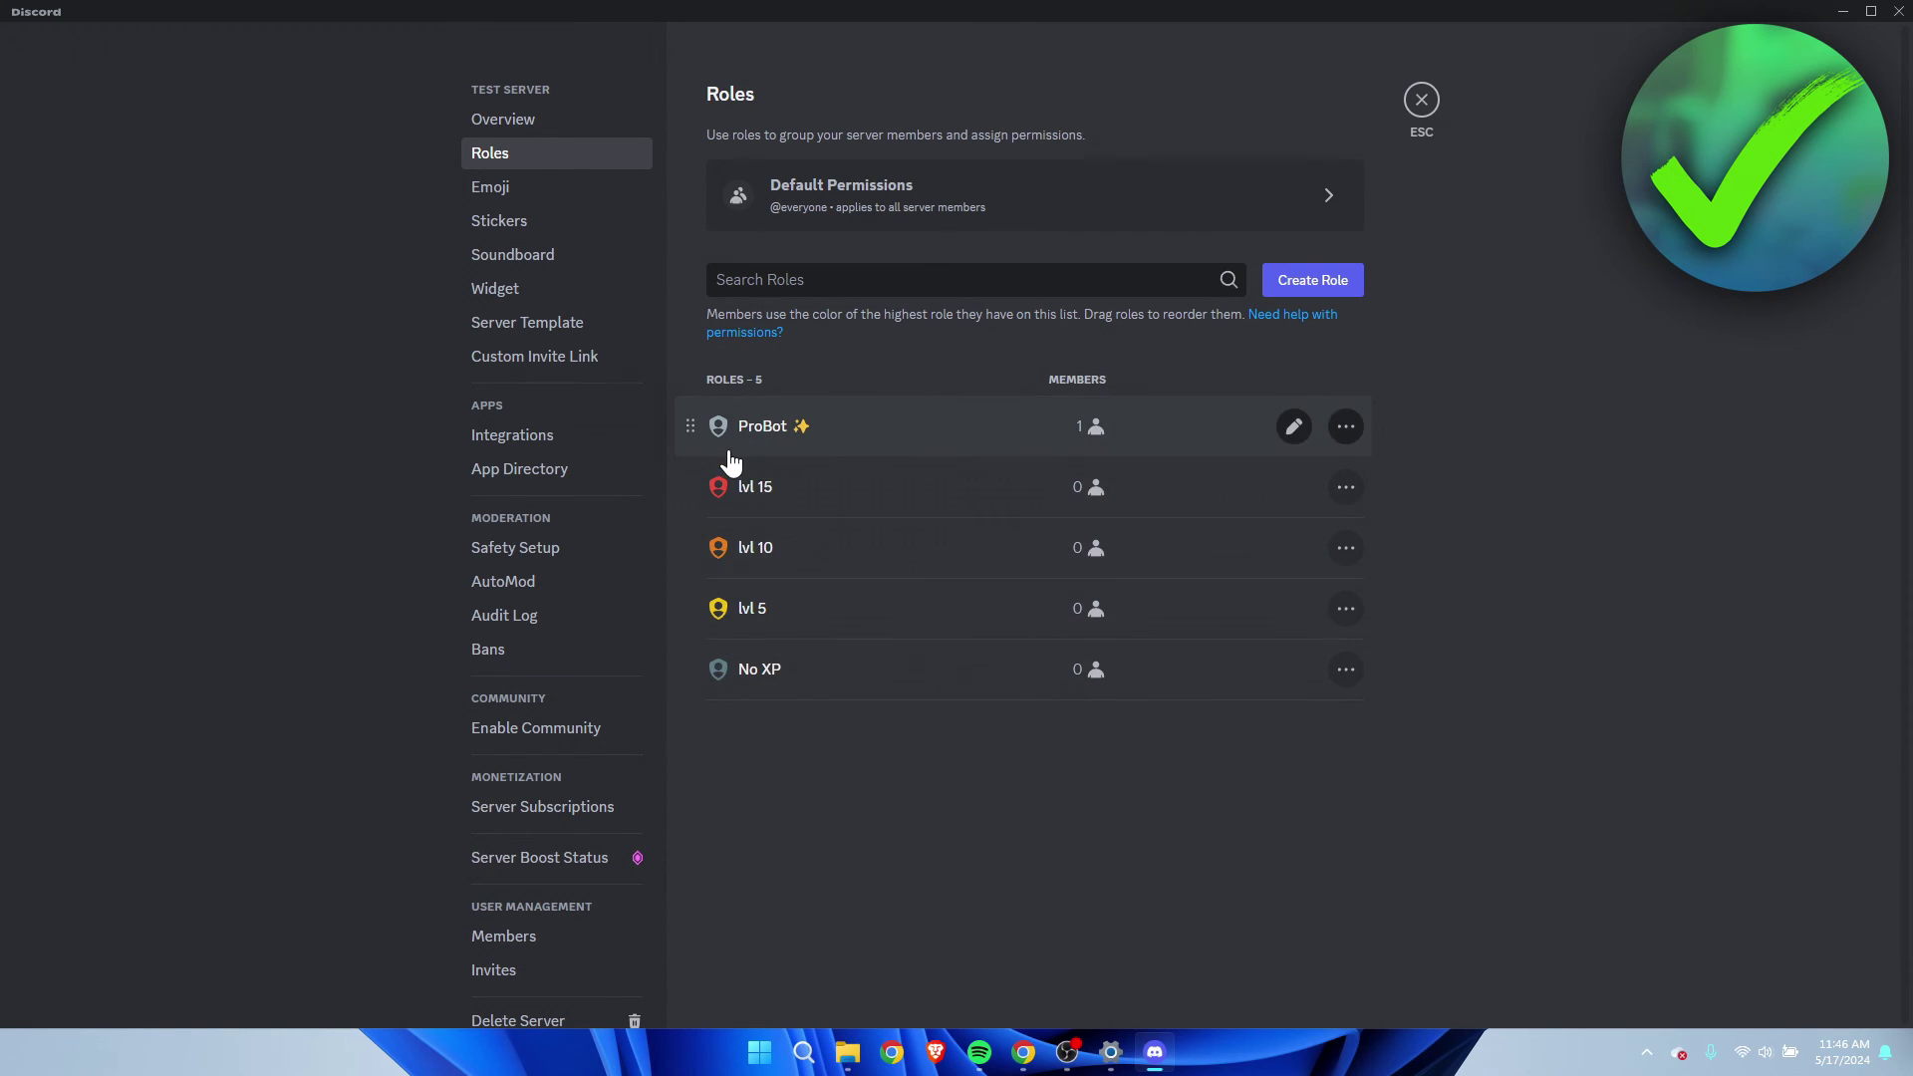
click(1422, 100)
click(1024, 1052)
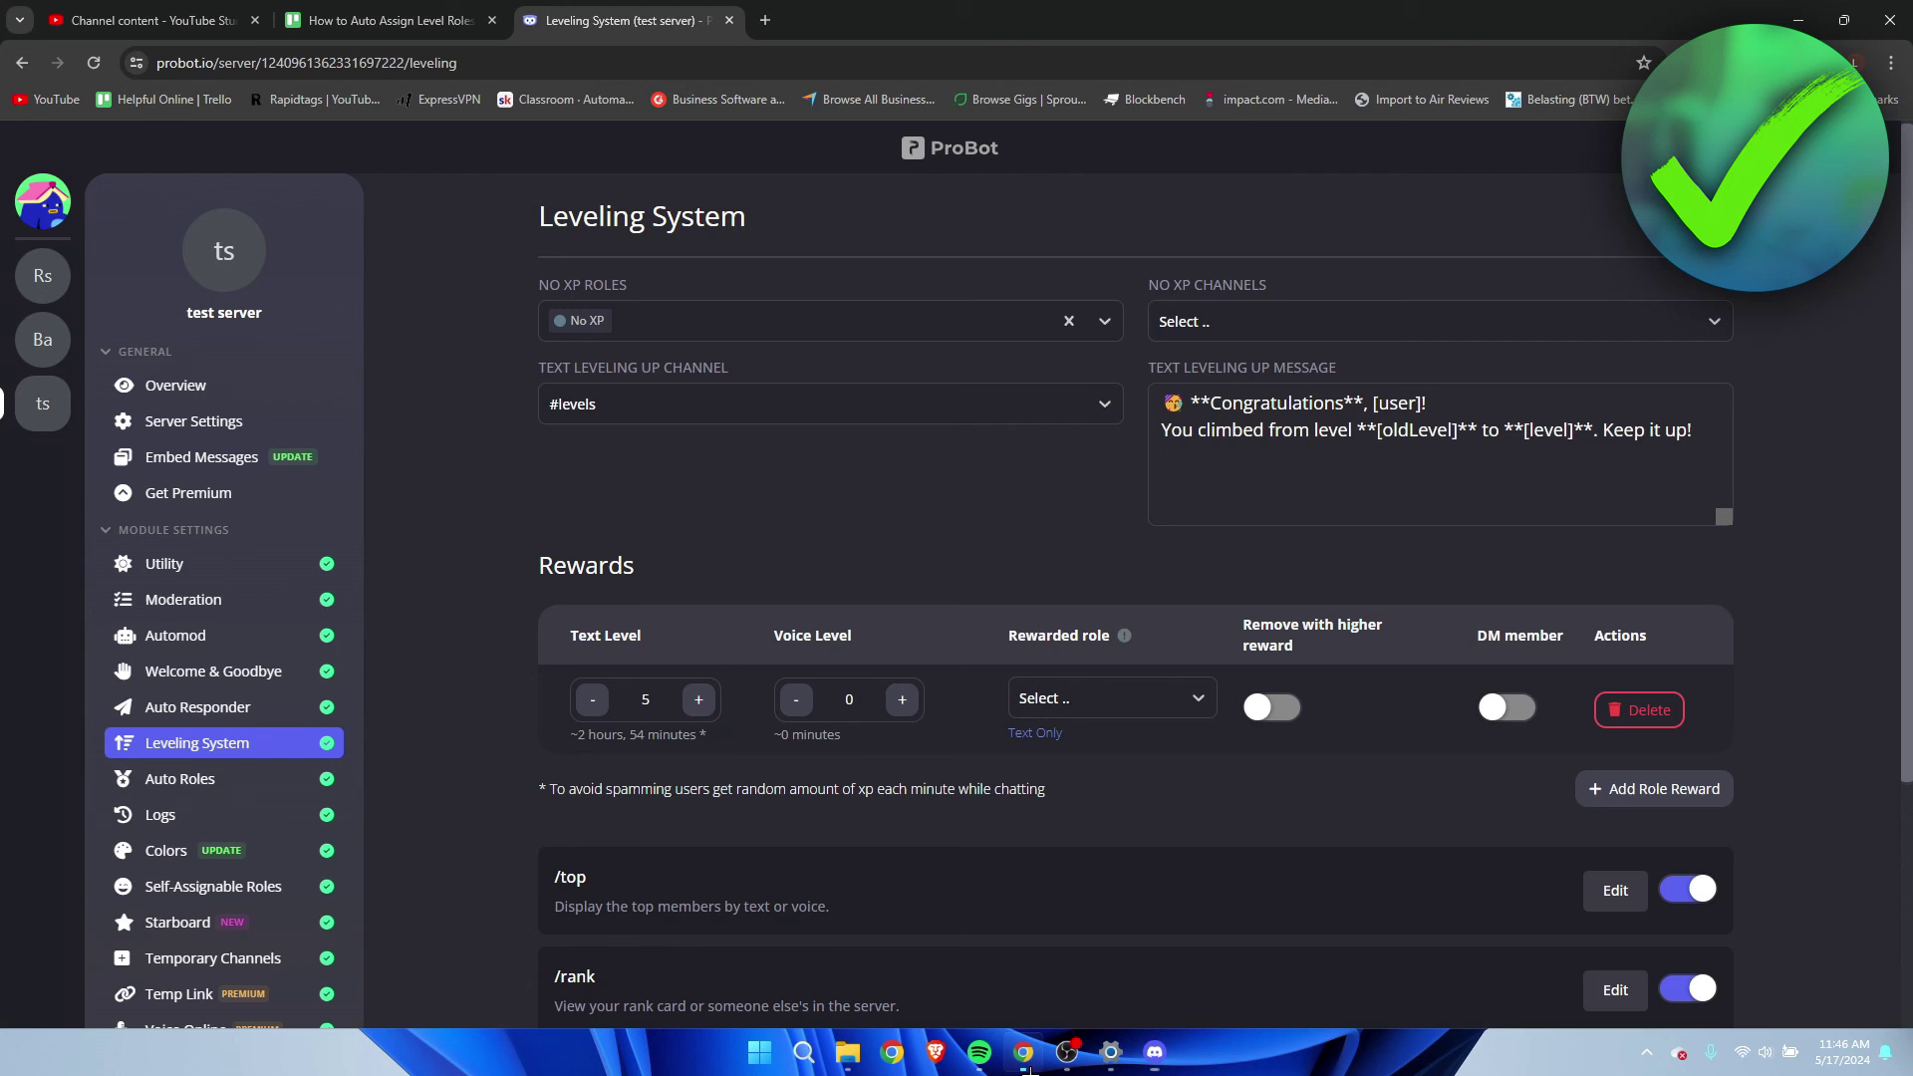
Assign the lvl 5 role to the text level 5 reward and enable its removal with a higher reward
click(1123, 705)
click(1112, 831)
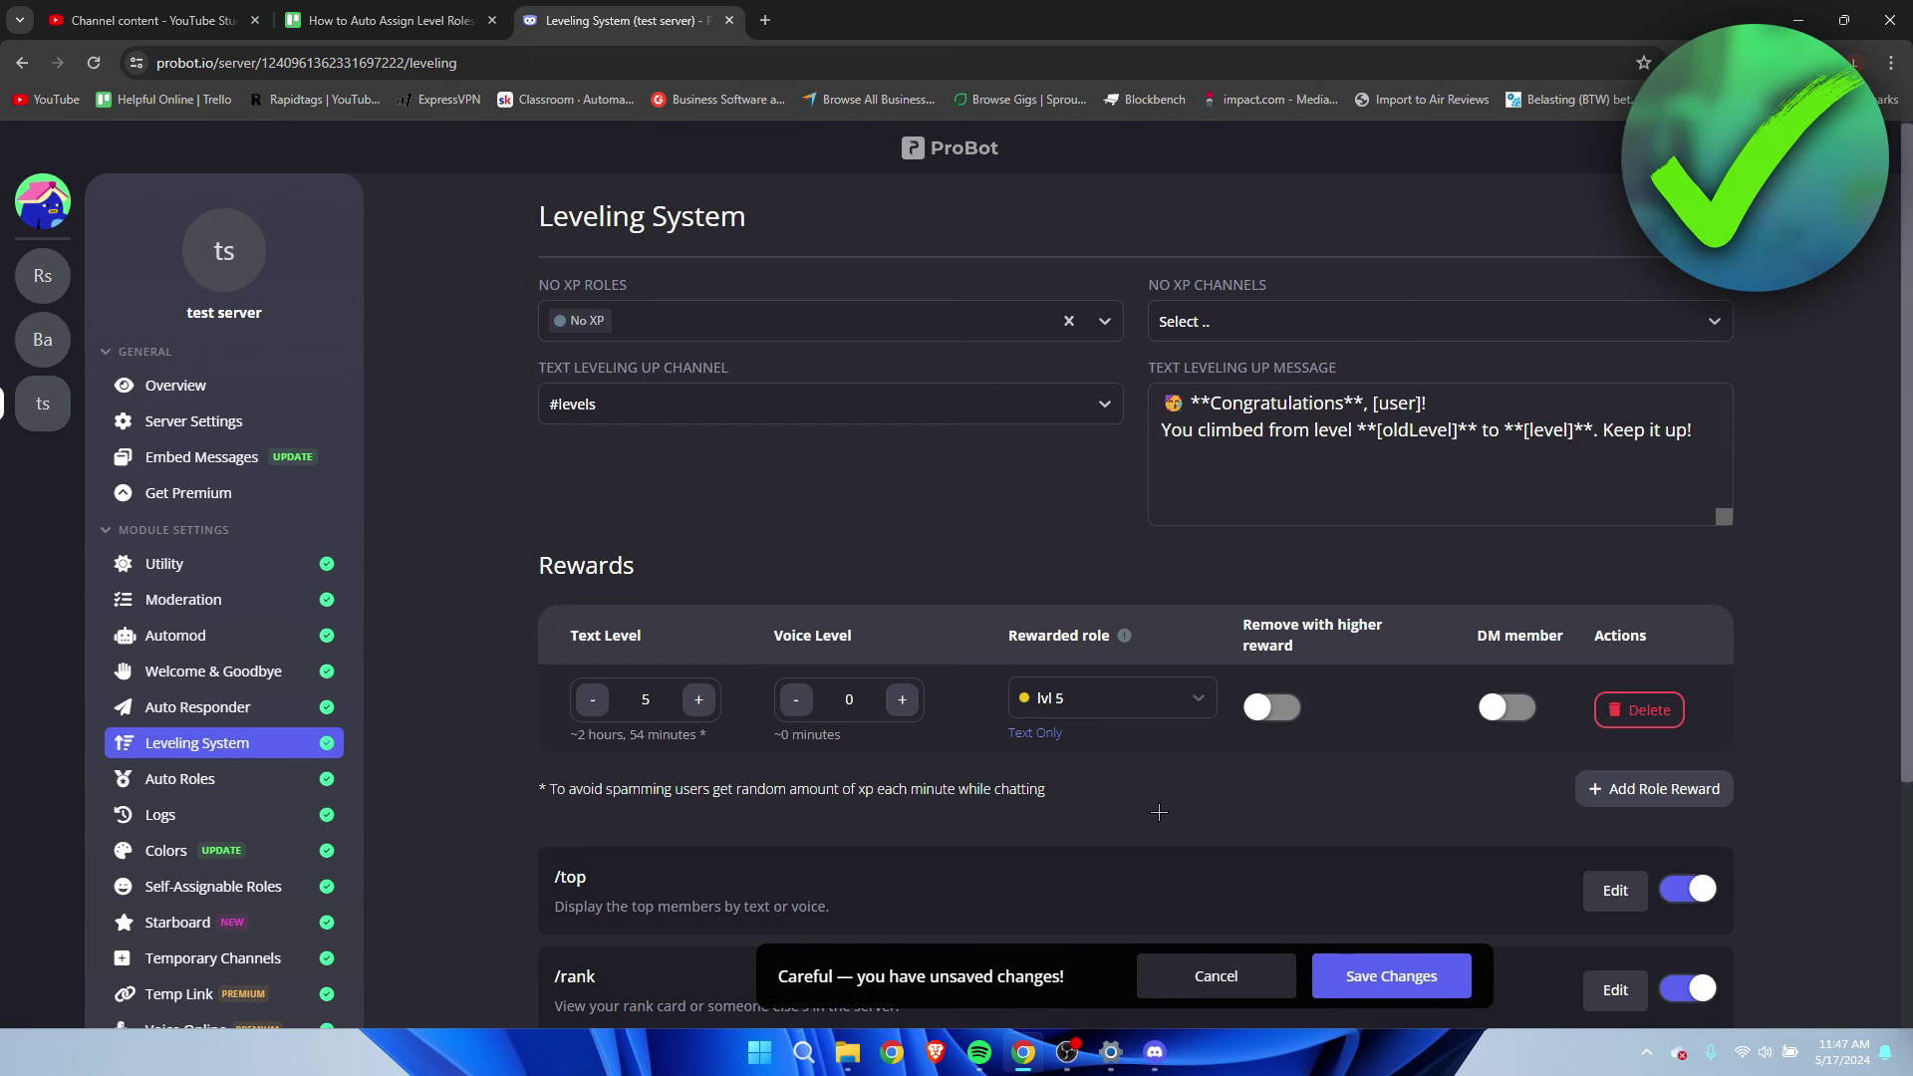
click(1350, 647)
click(1286, 710)
Add a second reward granting lvl 10 at text level 10 and voice level 0, removed with a higher reward
click(1654, 788)
click(698, 789)
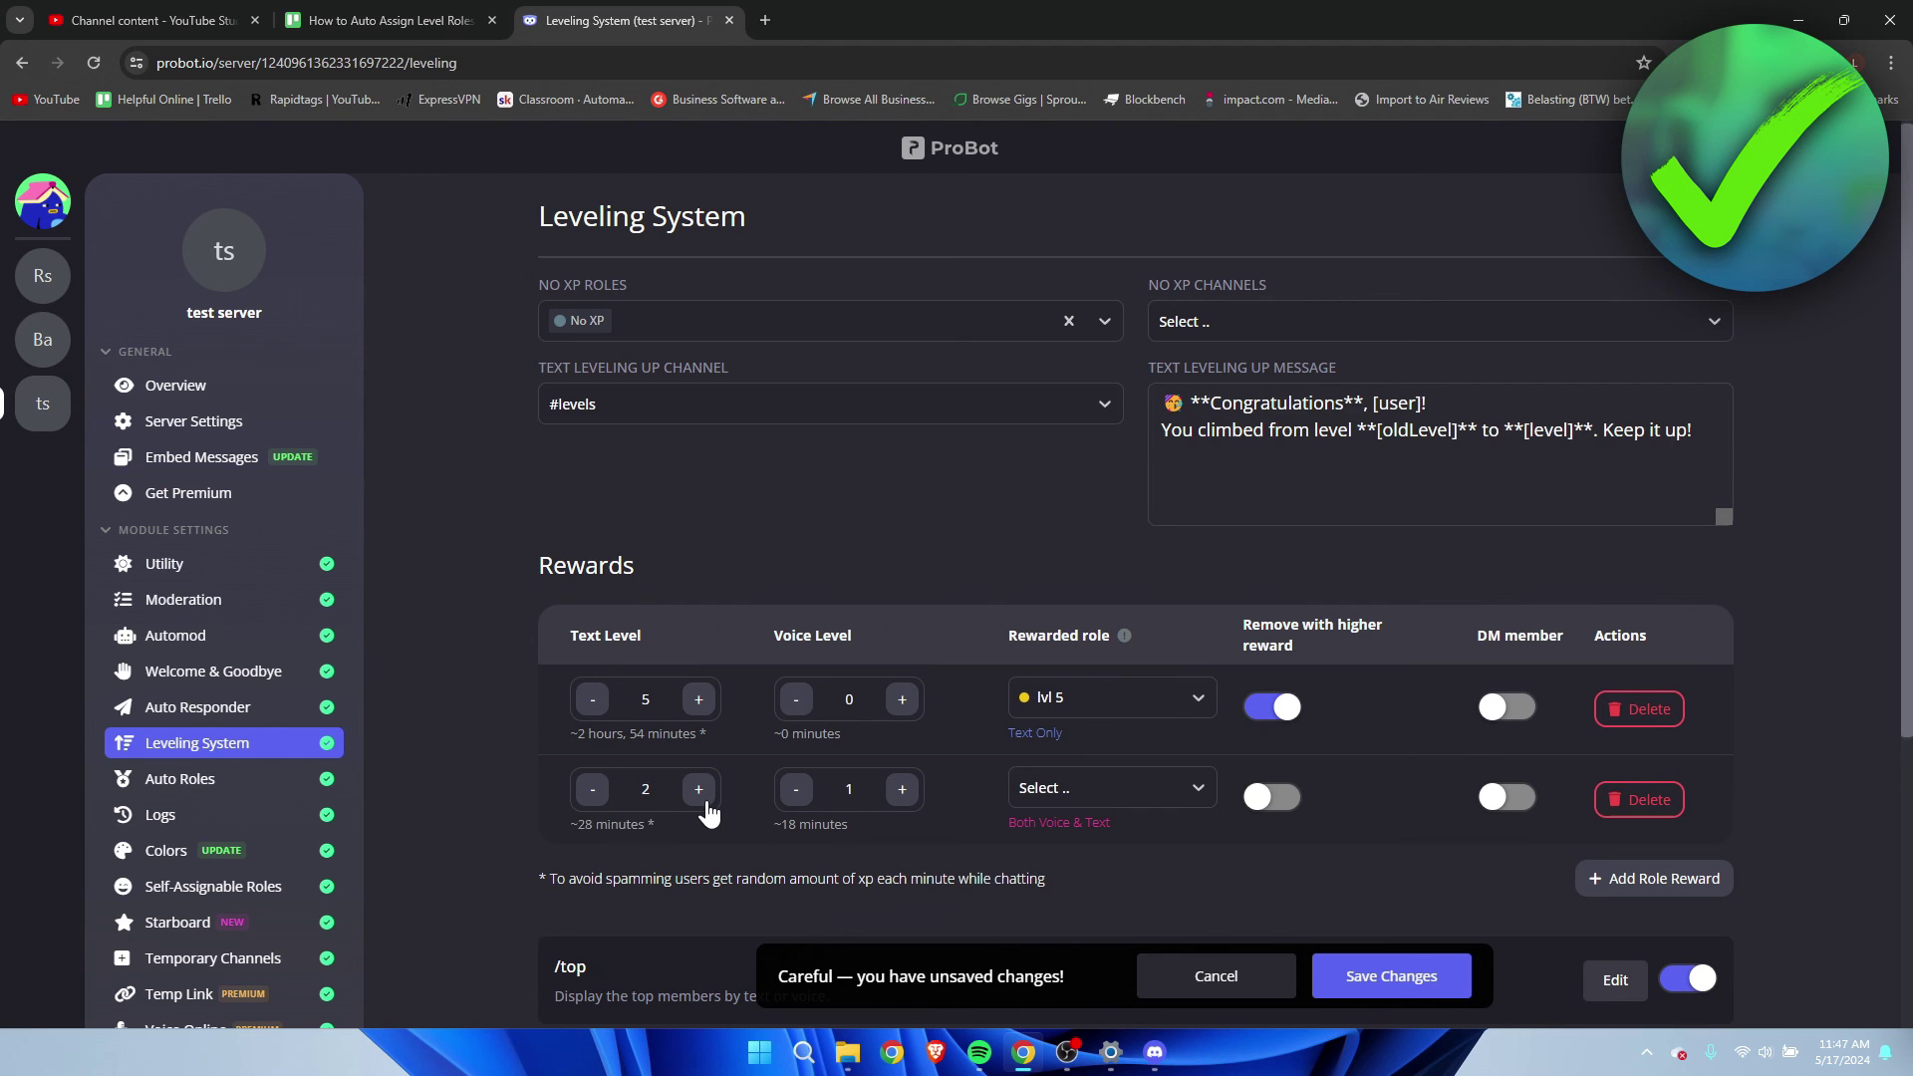
click(705, 803)
click(705, 803)
click(705, 803)
click(706, 803)
click(796, 793)
click(1136, 797)
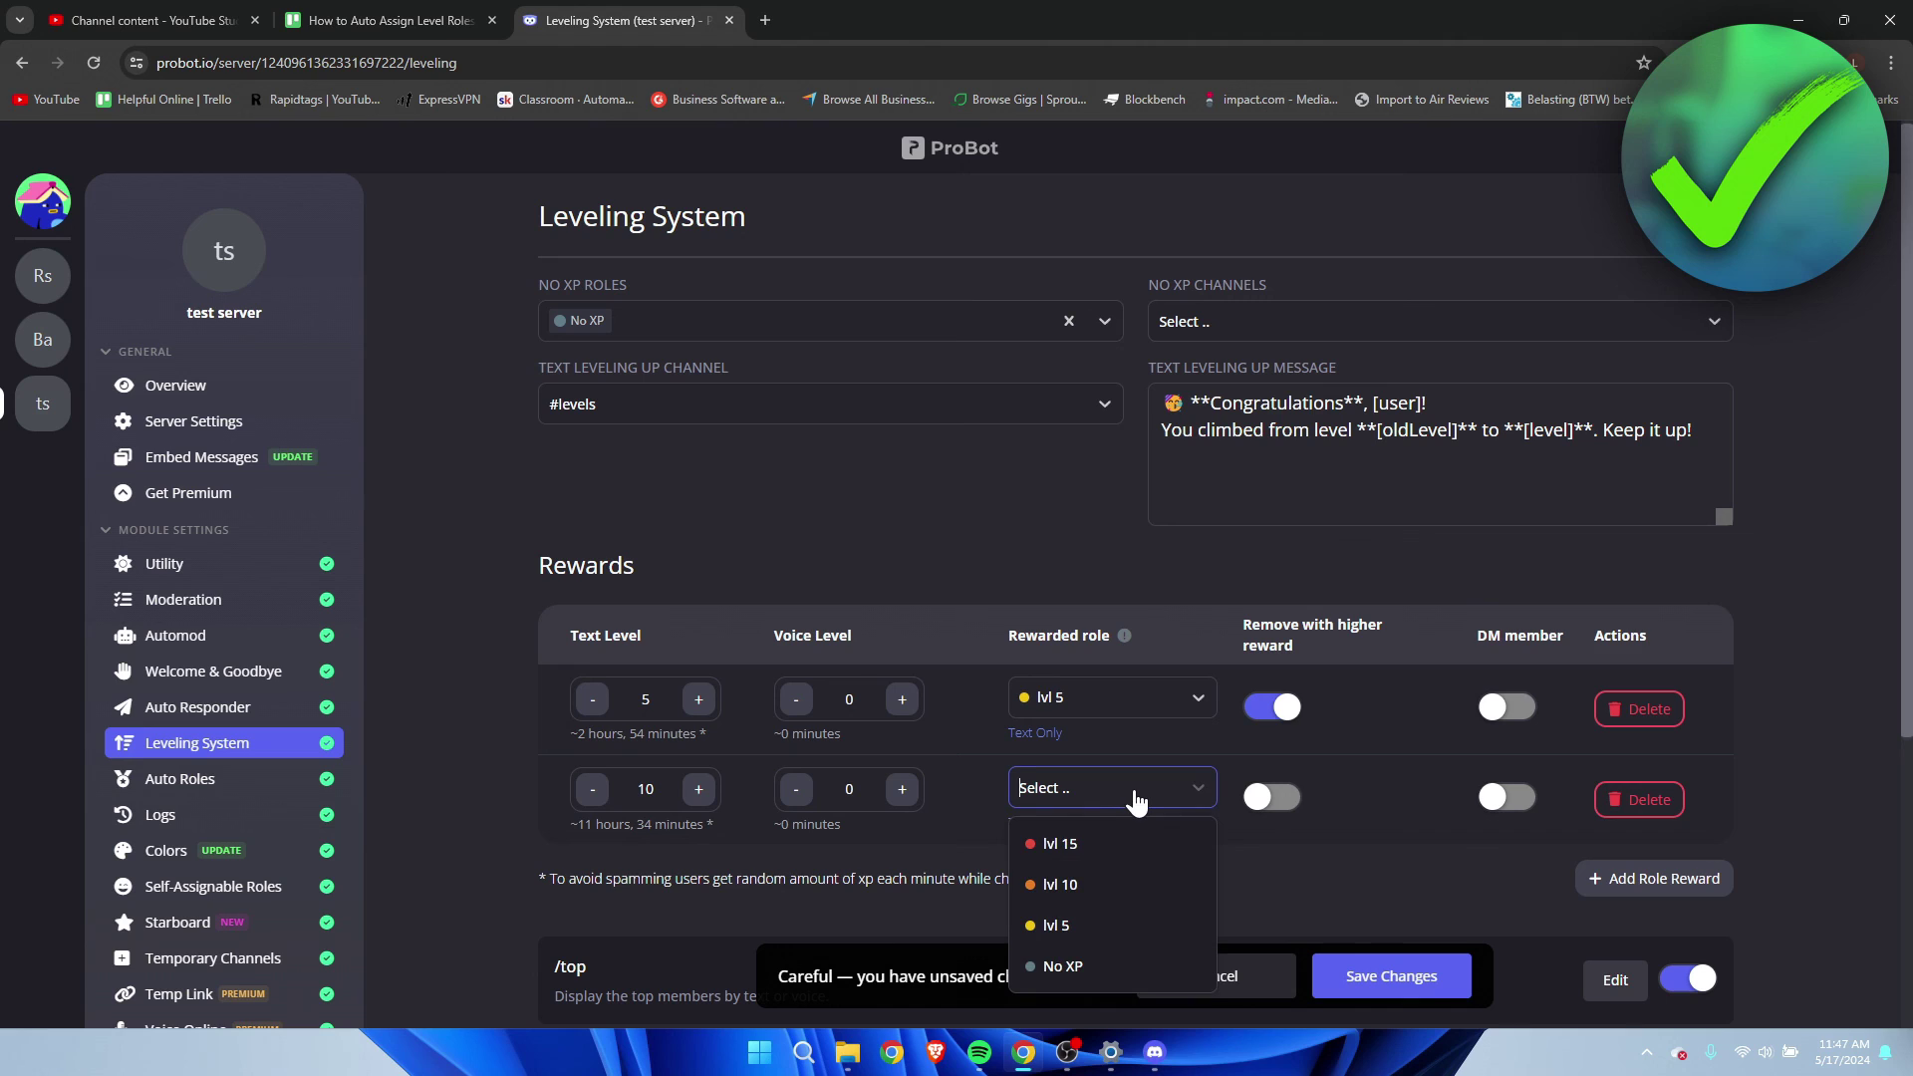
click(1139, 884)
click(1290, 804)
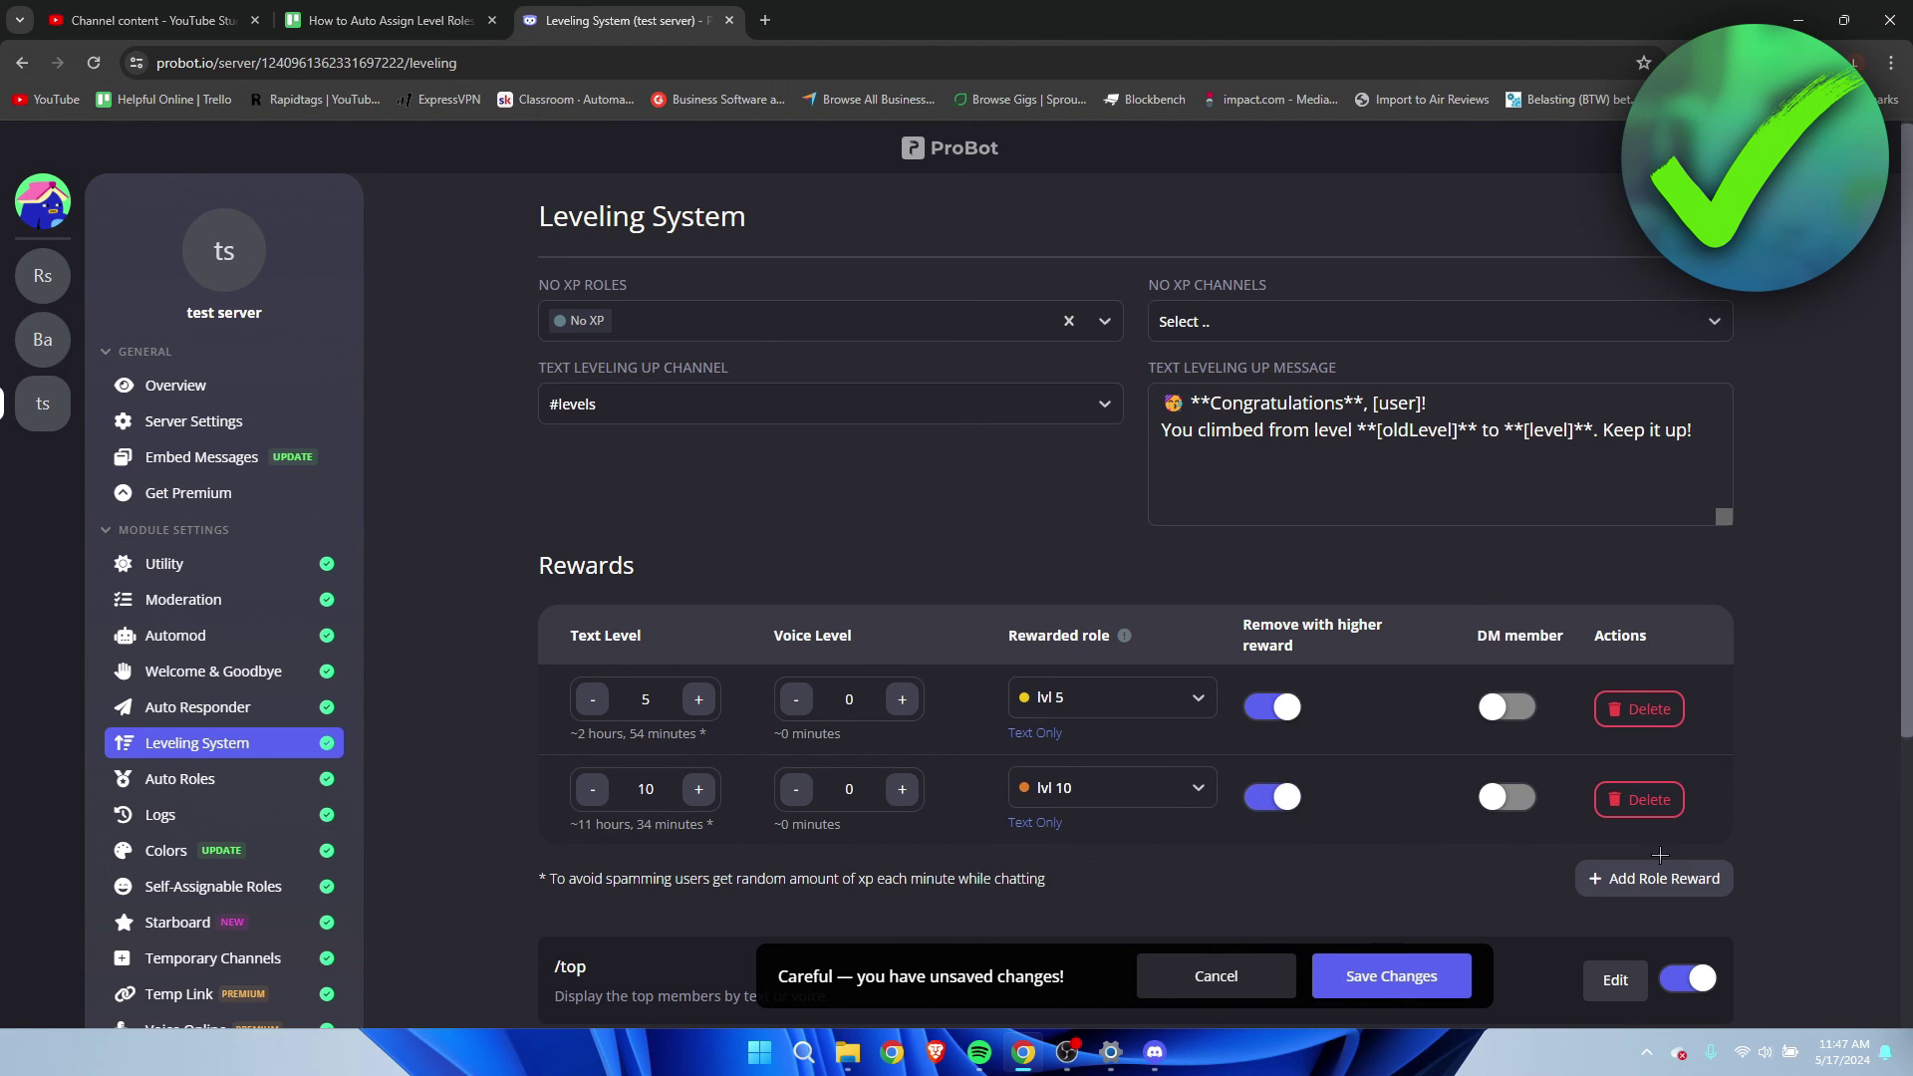
Add a third reward granting lvl 15 at text level 15 and voice level 0, removed with a higher reward
click(1654, 878)
click(699, 879)
click(699, 881)
click(700, 881)
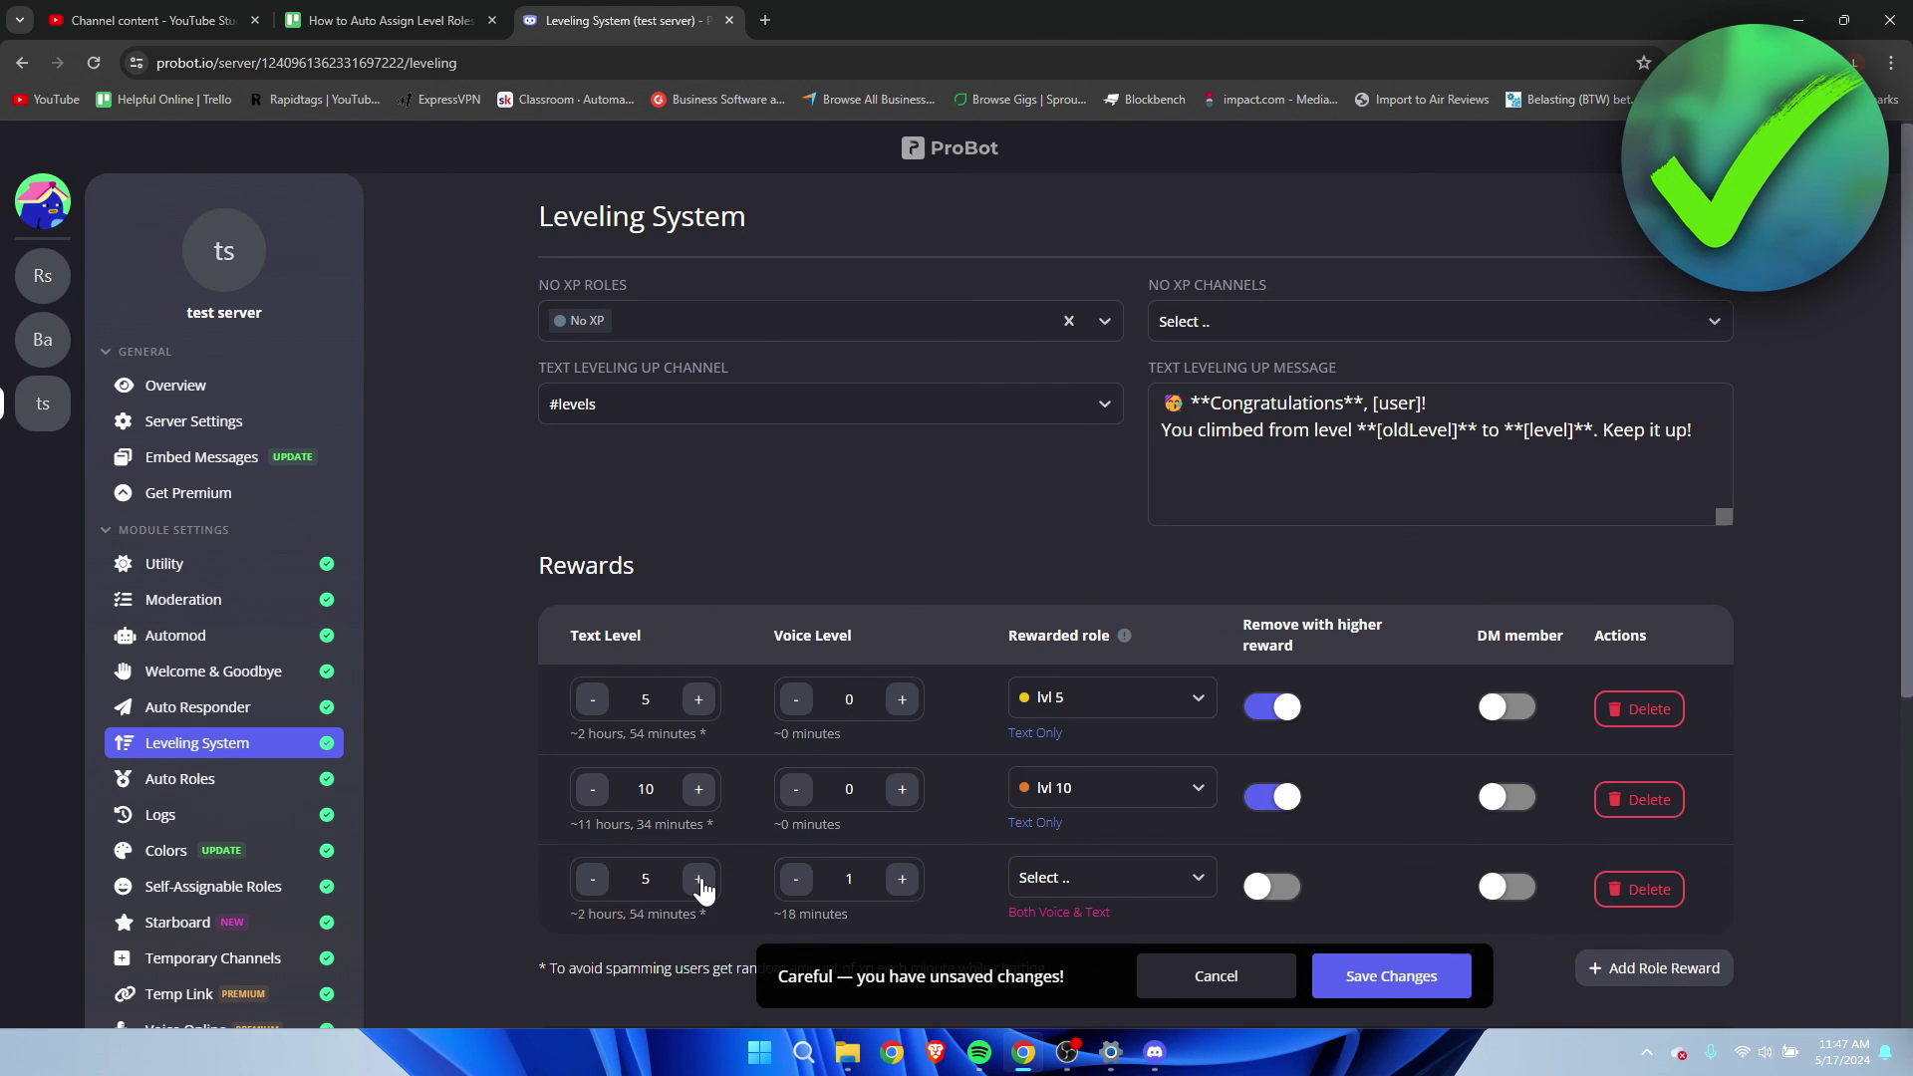
click(699, 881)
click(699, 881)
click(698, 881)
click(698, 881)
click(698, 881)
click(699, 881)
click(797, 880)
click(1111, 879)
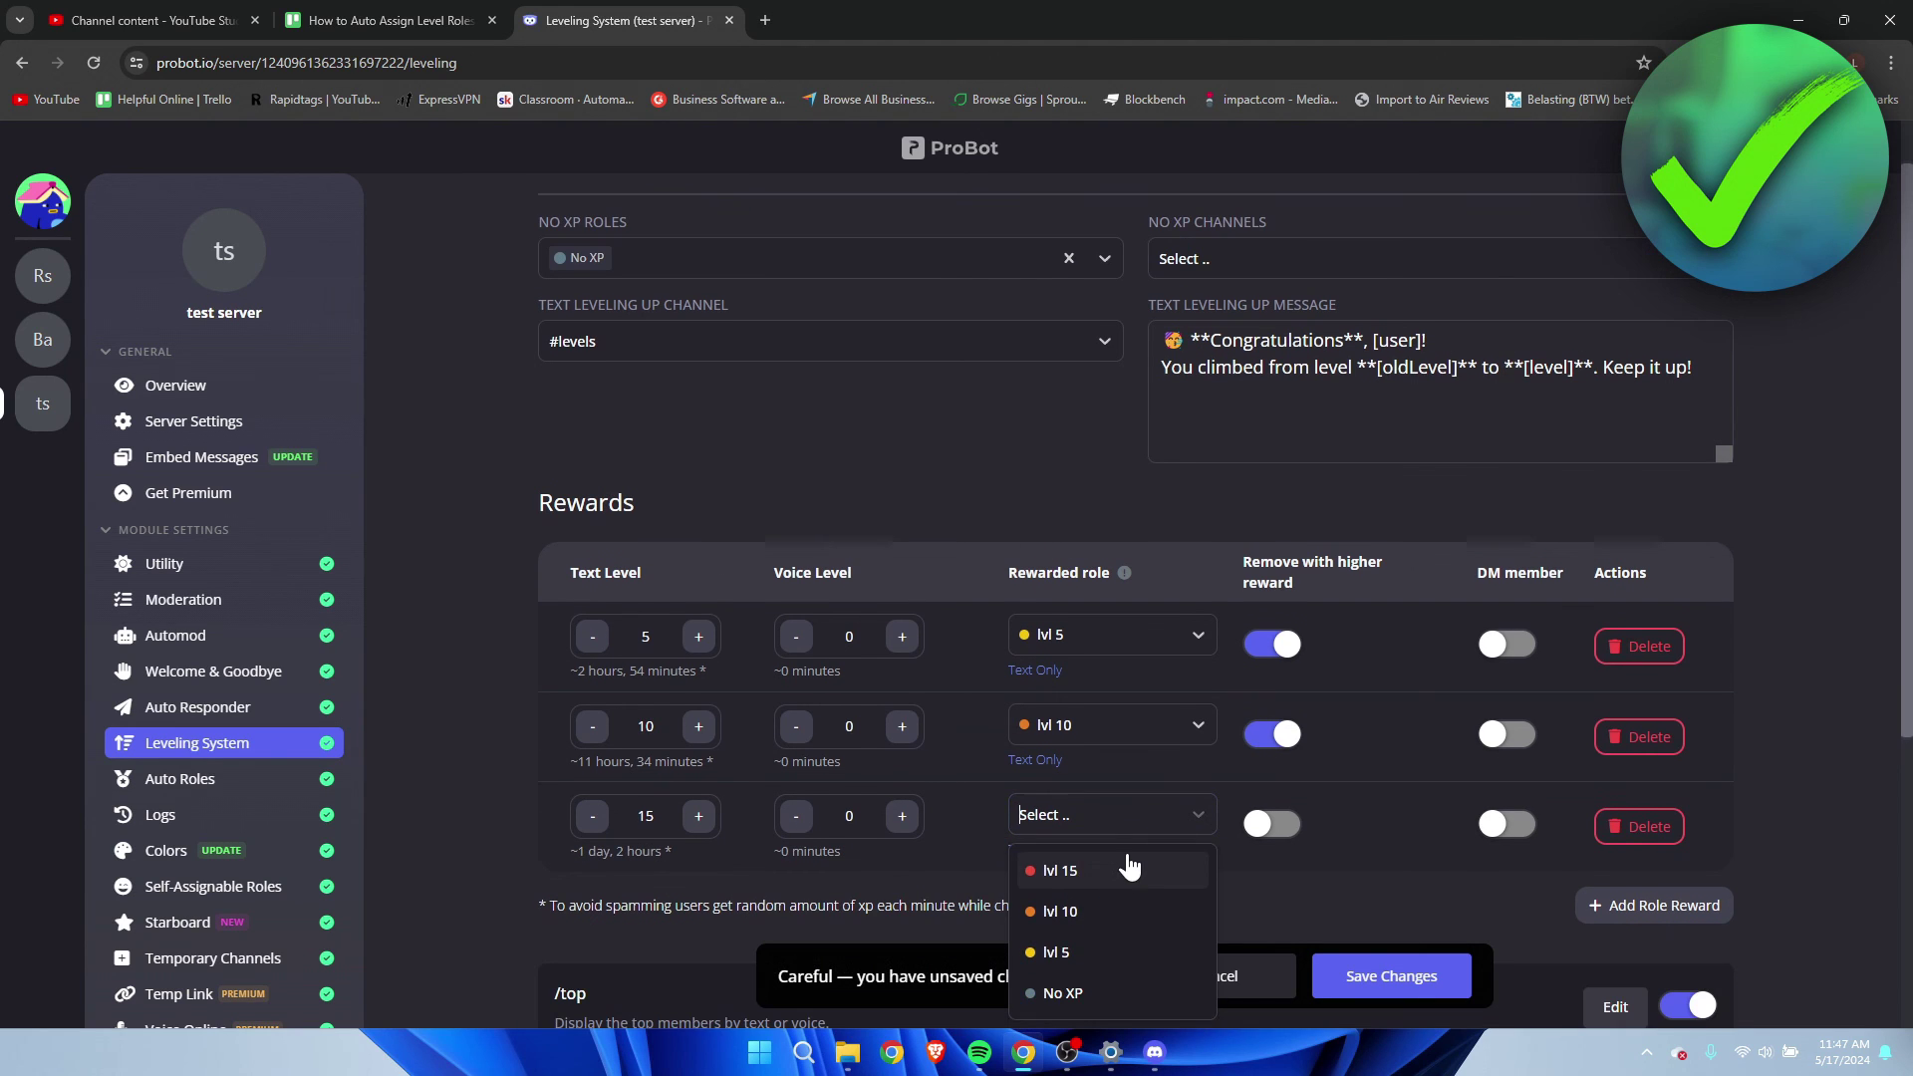
click(1113, 862)
click(1281, 825)
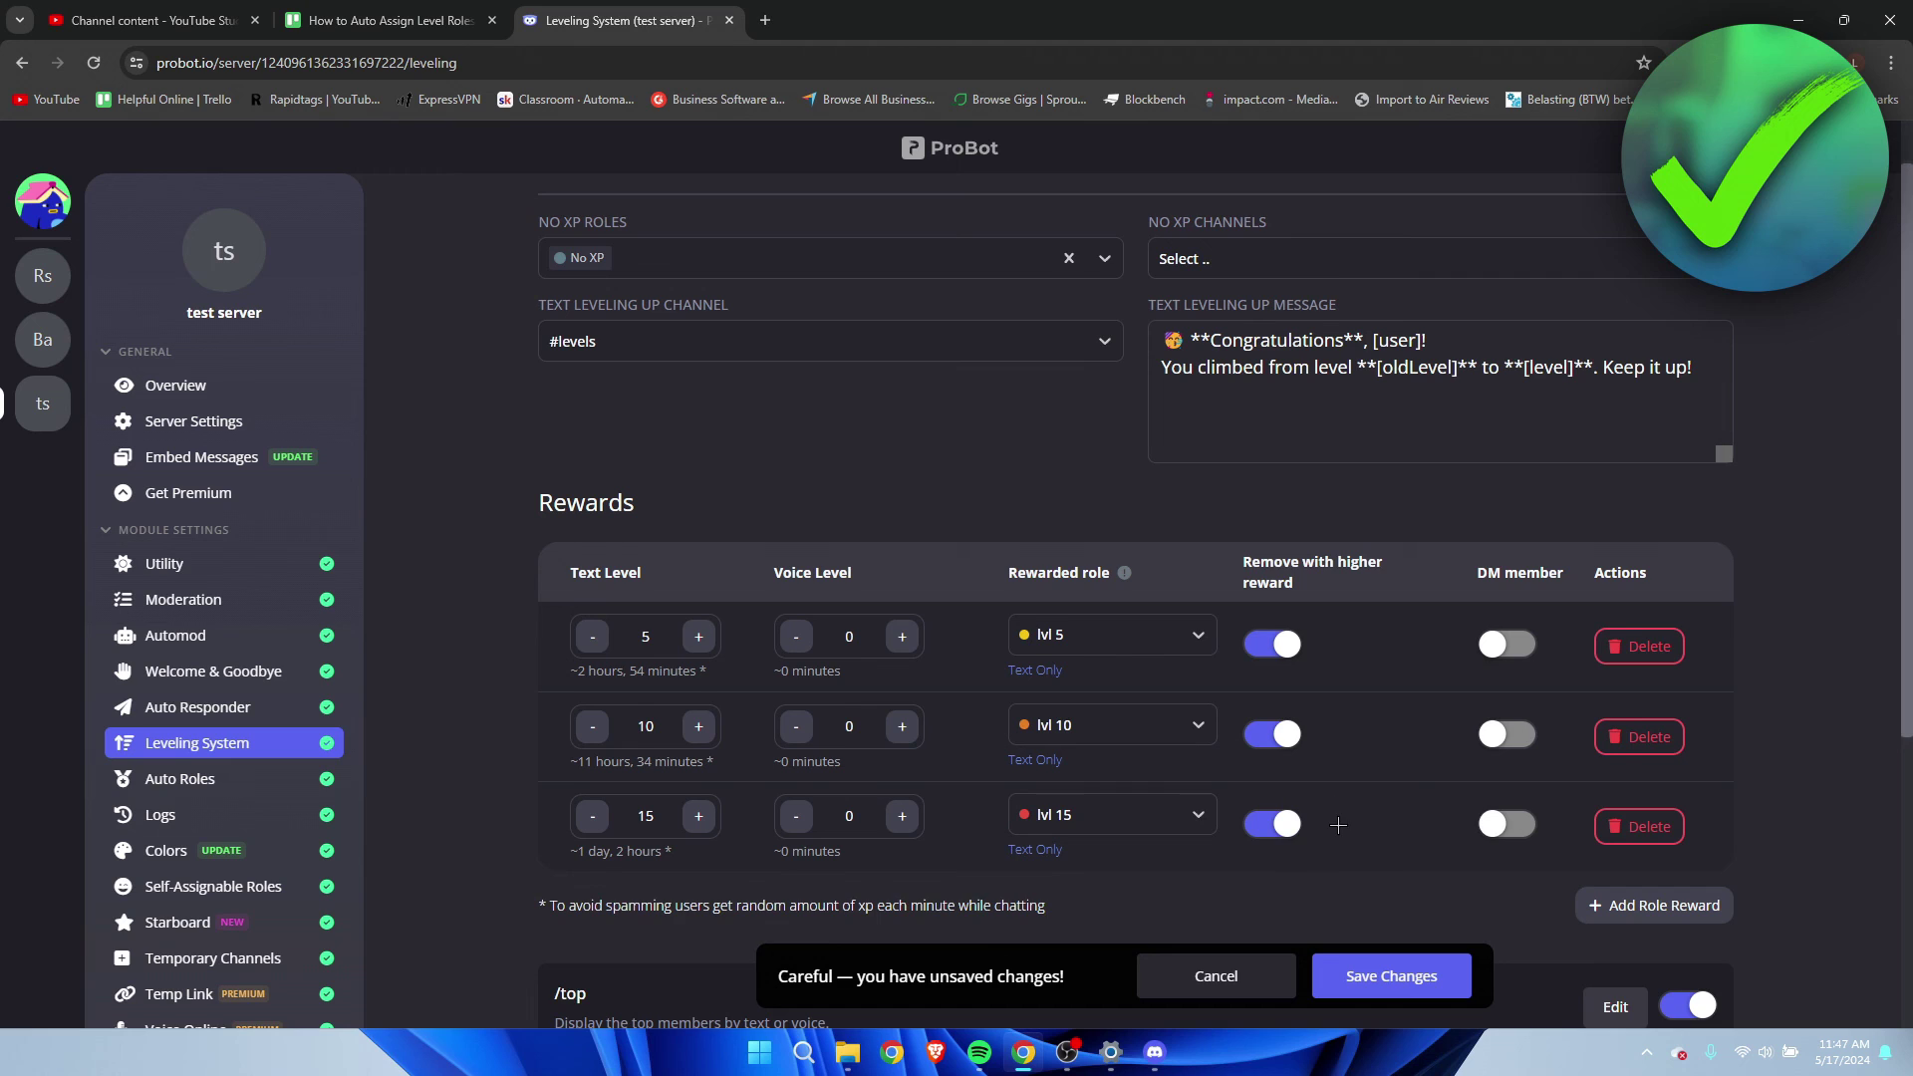
Save the changes to the leveling system with its three role rewards
scroll(1338, 825, down, 1)
scroll(1338, 825, up, 1)
click(1400, 977)
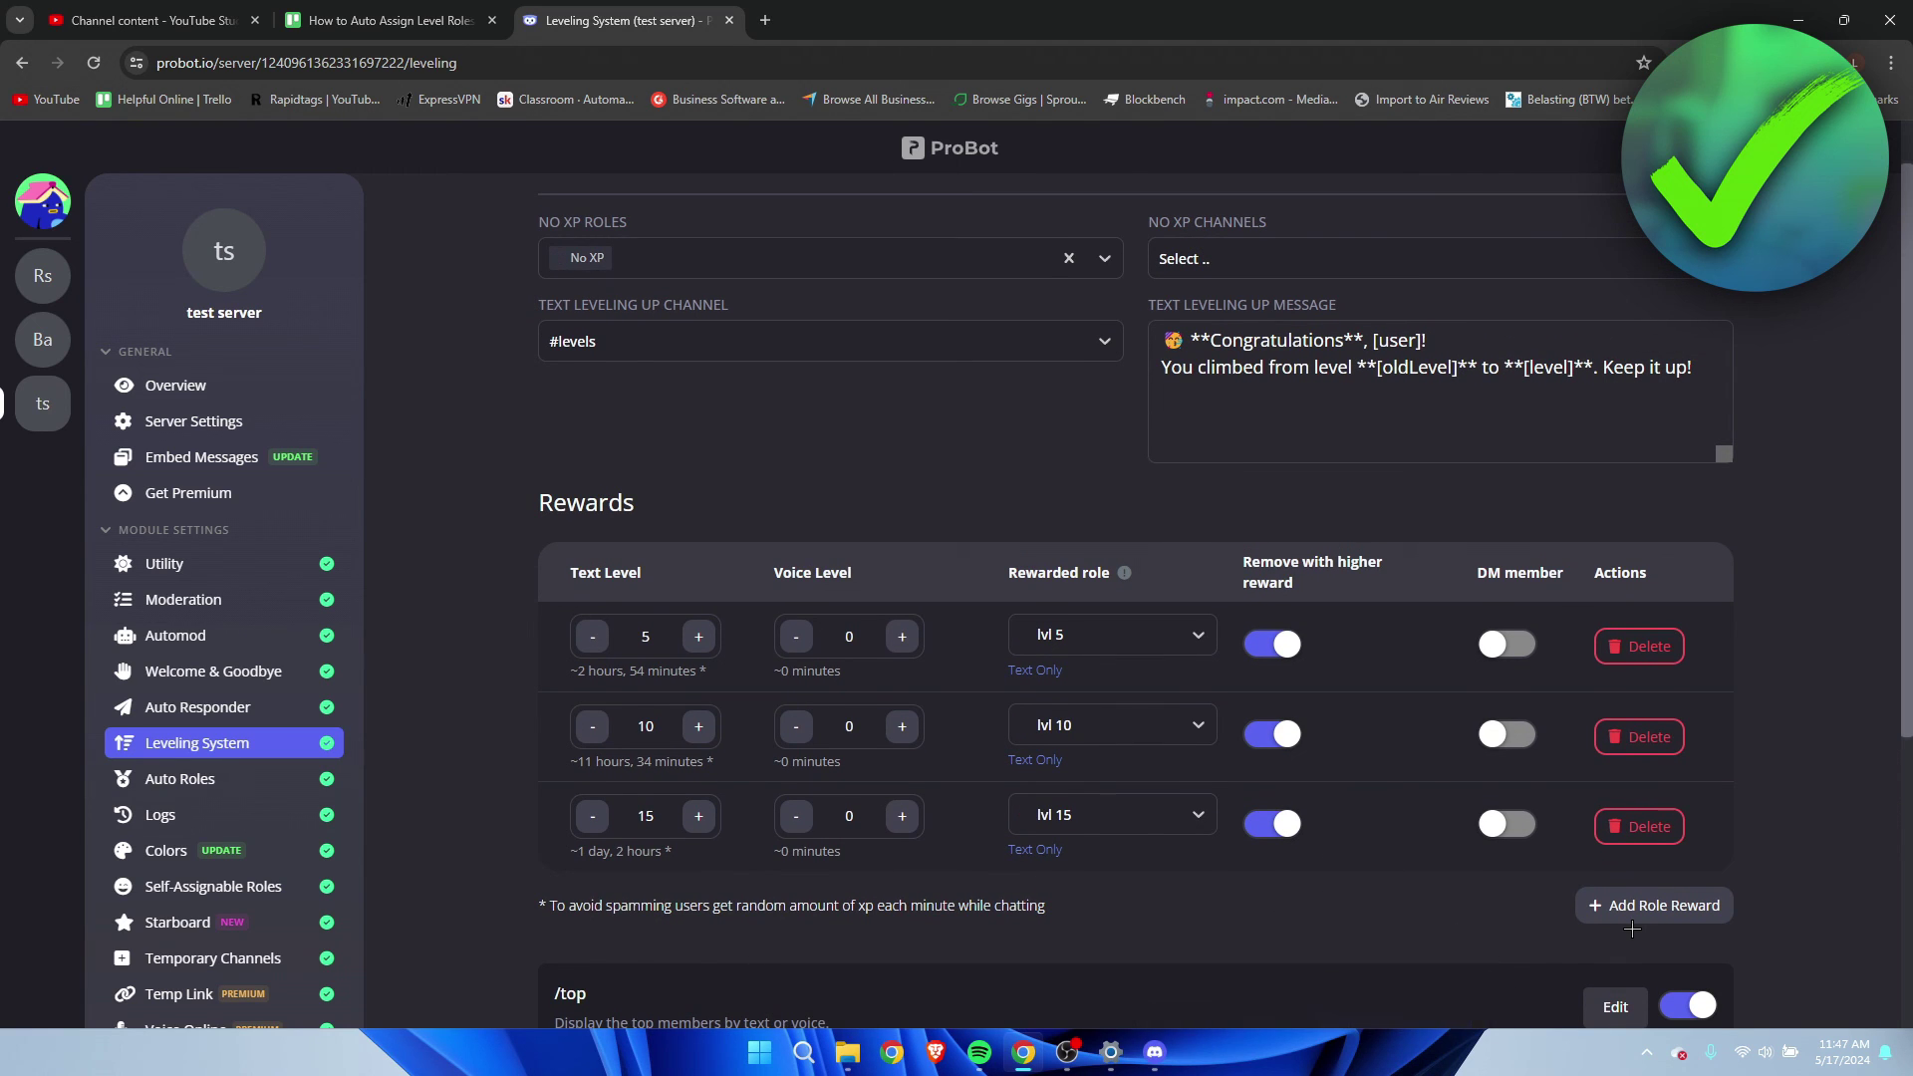
Examine the leveling commands, including the enabled and disabled role options of /setxp, and look over the configured rewards
scroll(1632, 929, down, 5)
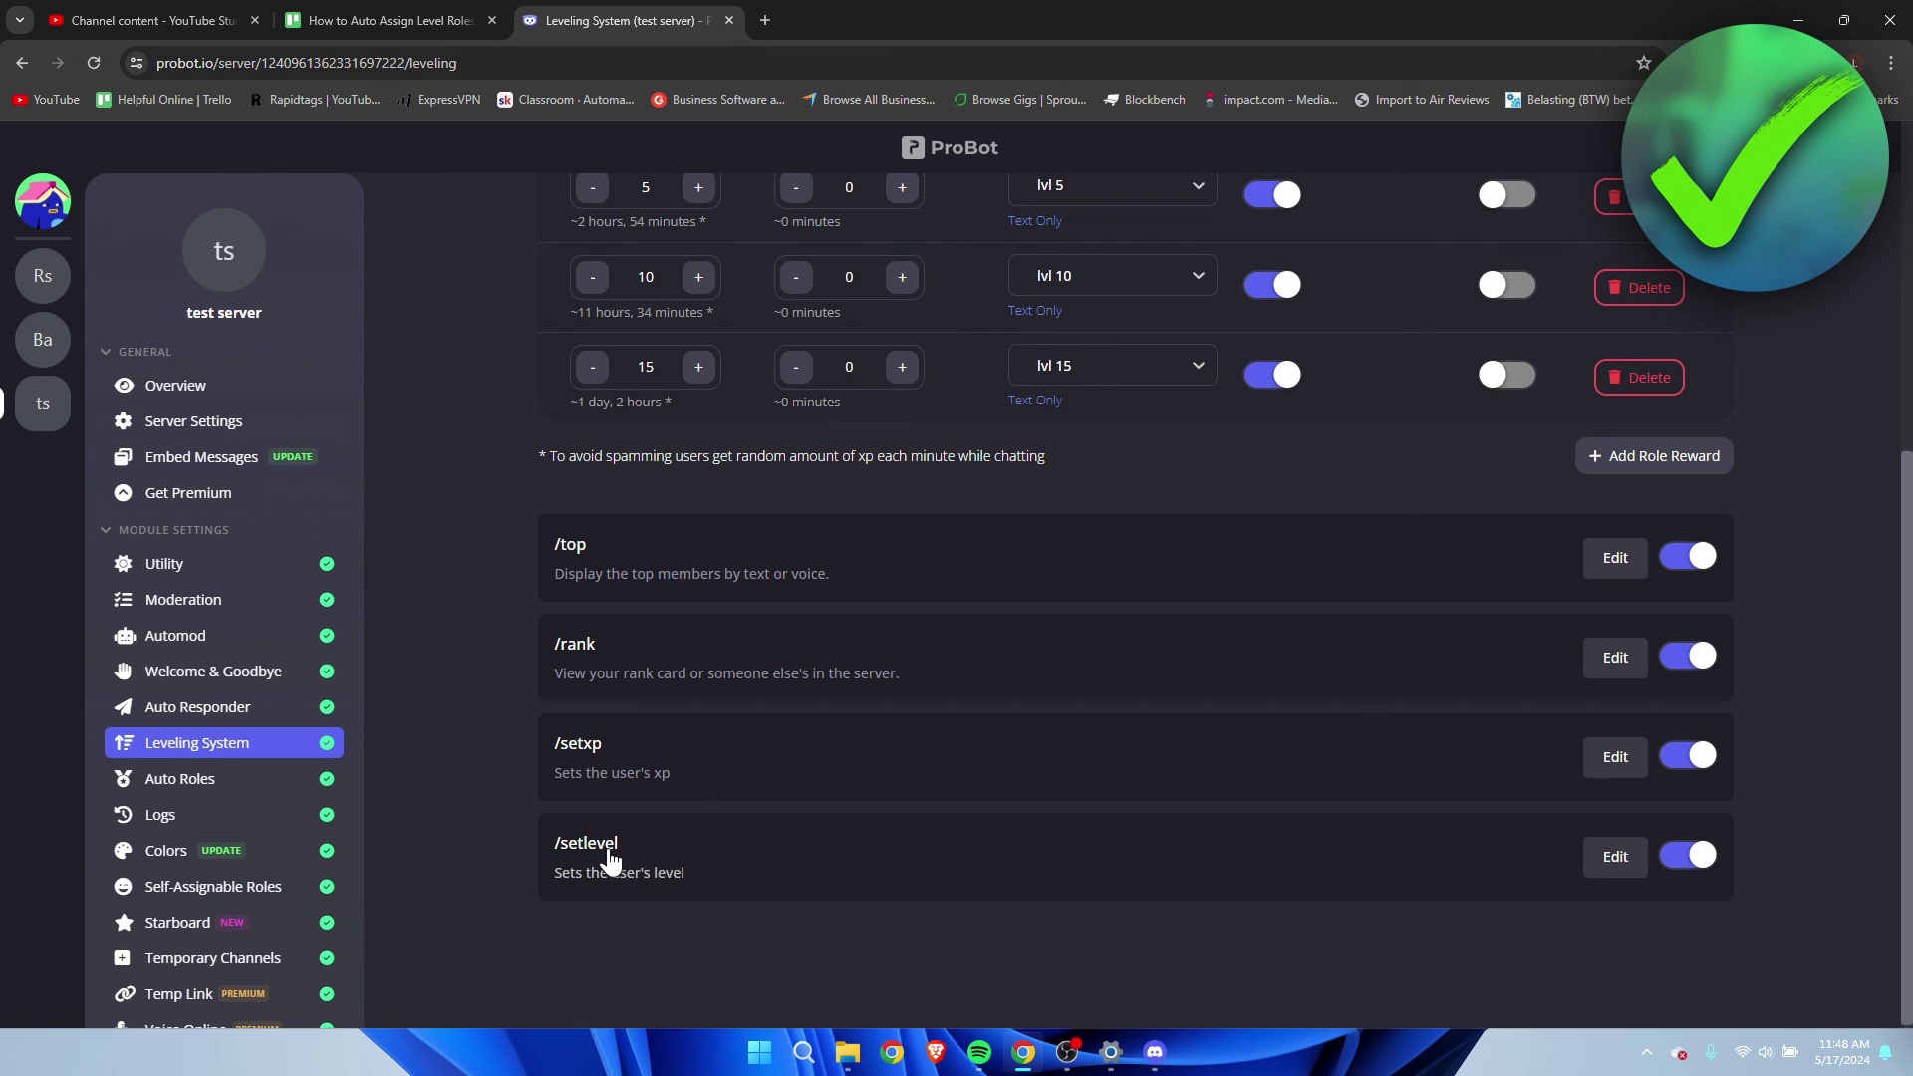
click(1620, 760)
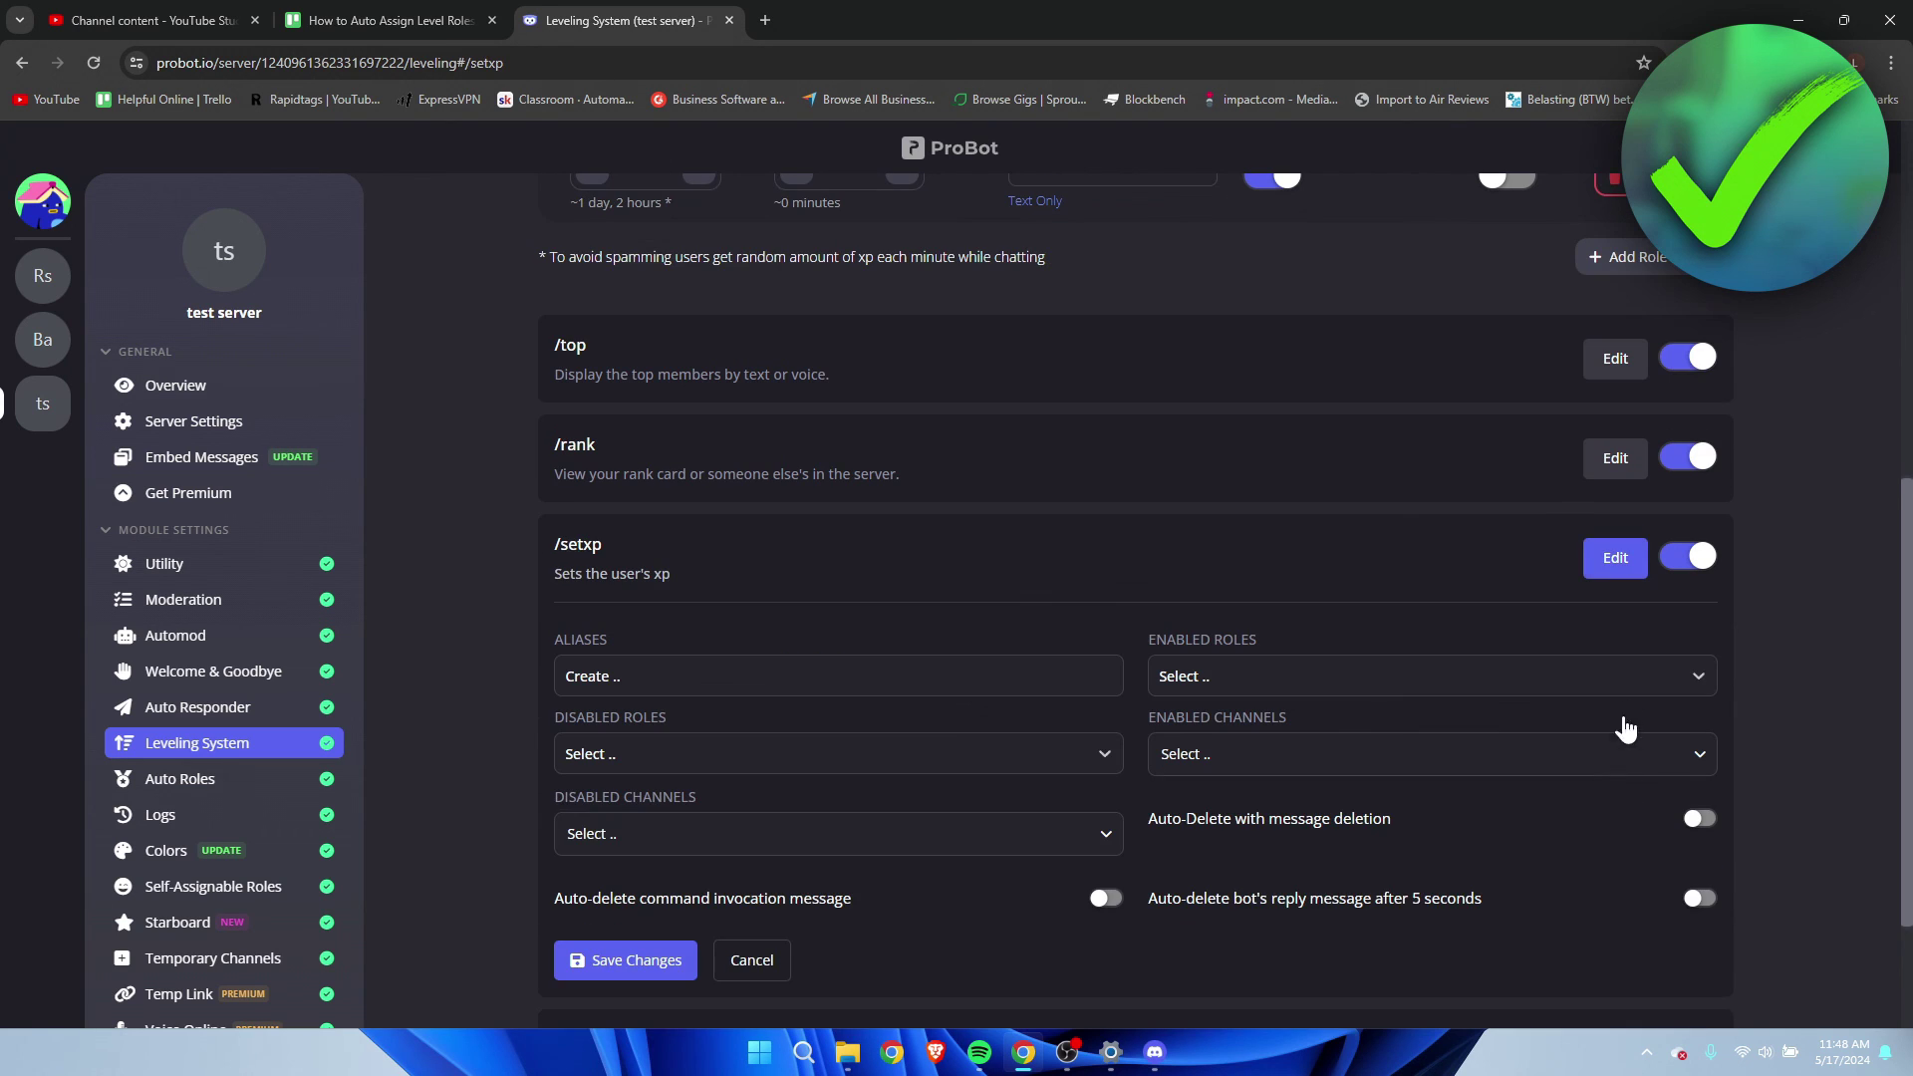
click(982, 769)
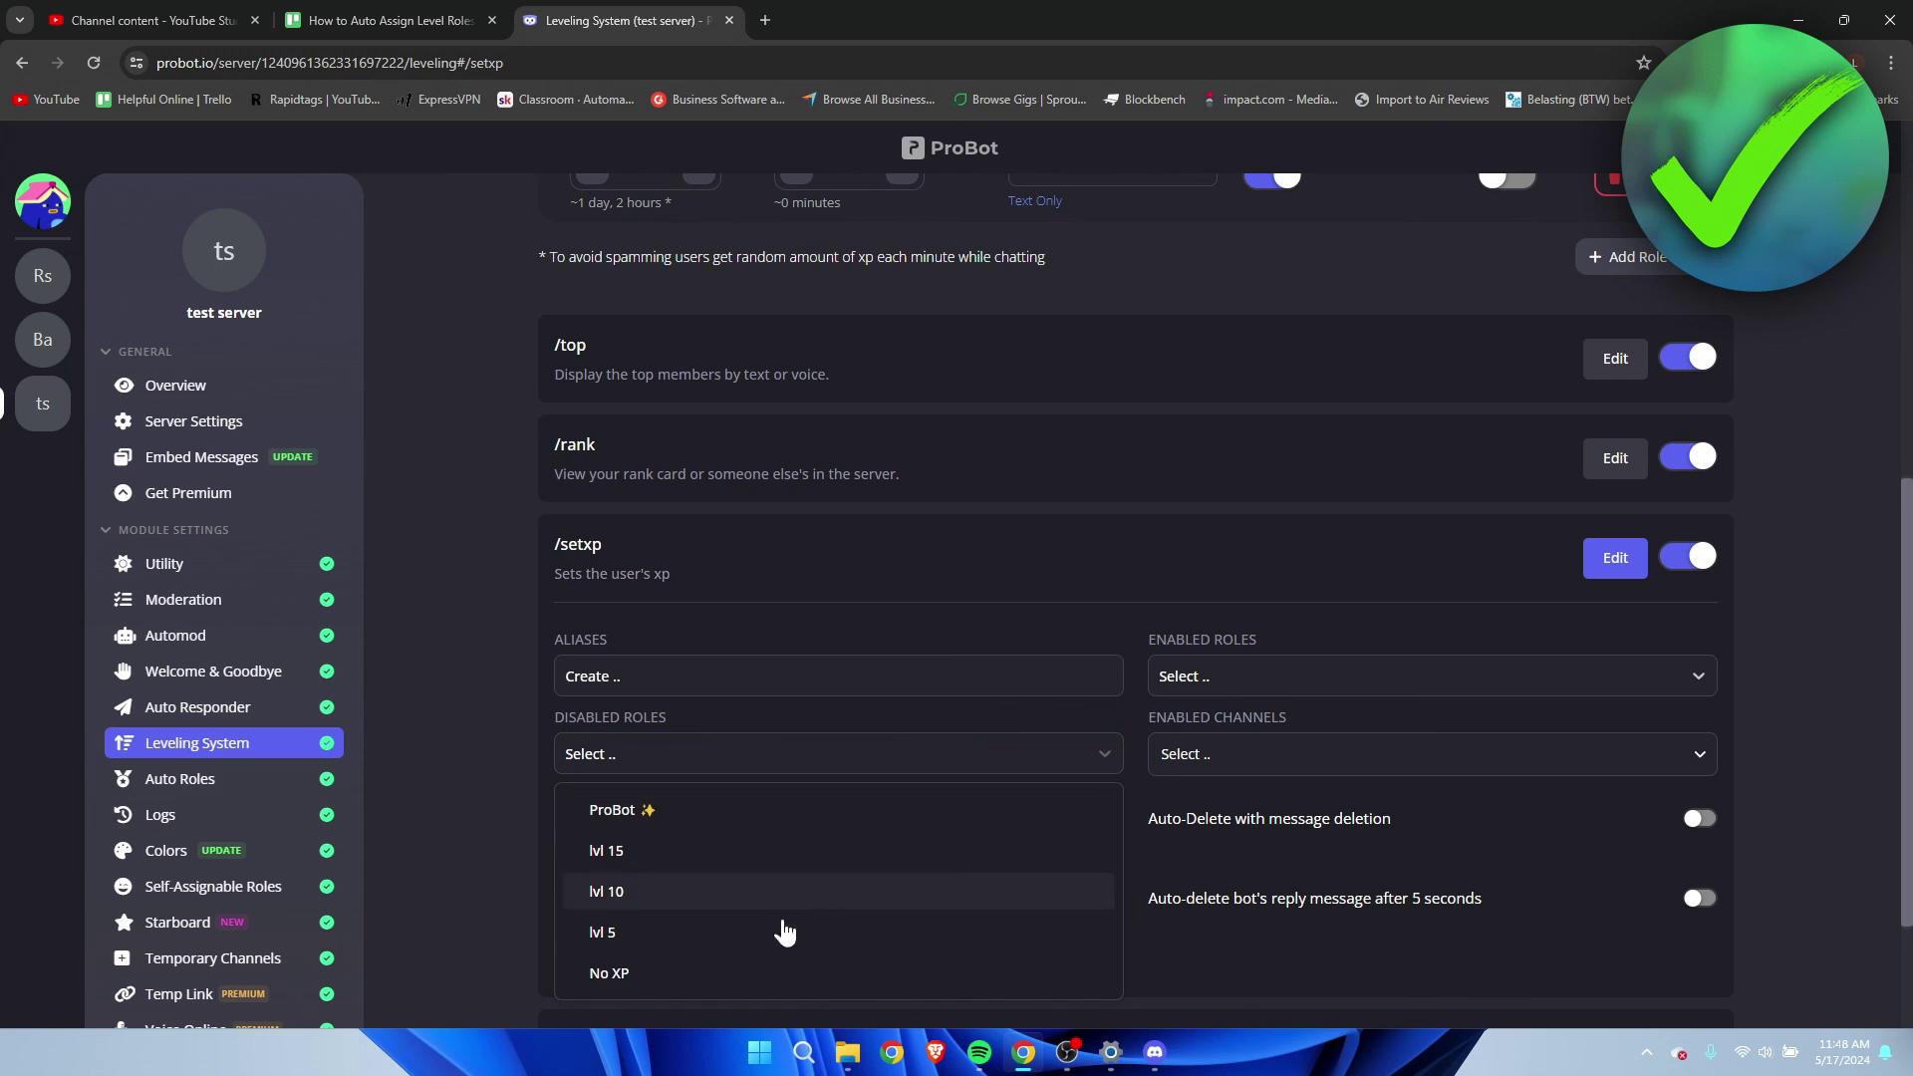
click(1273, 672)
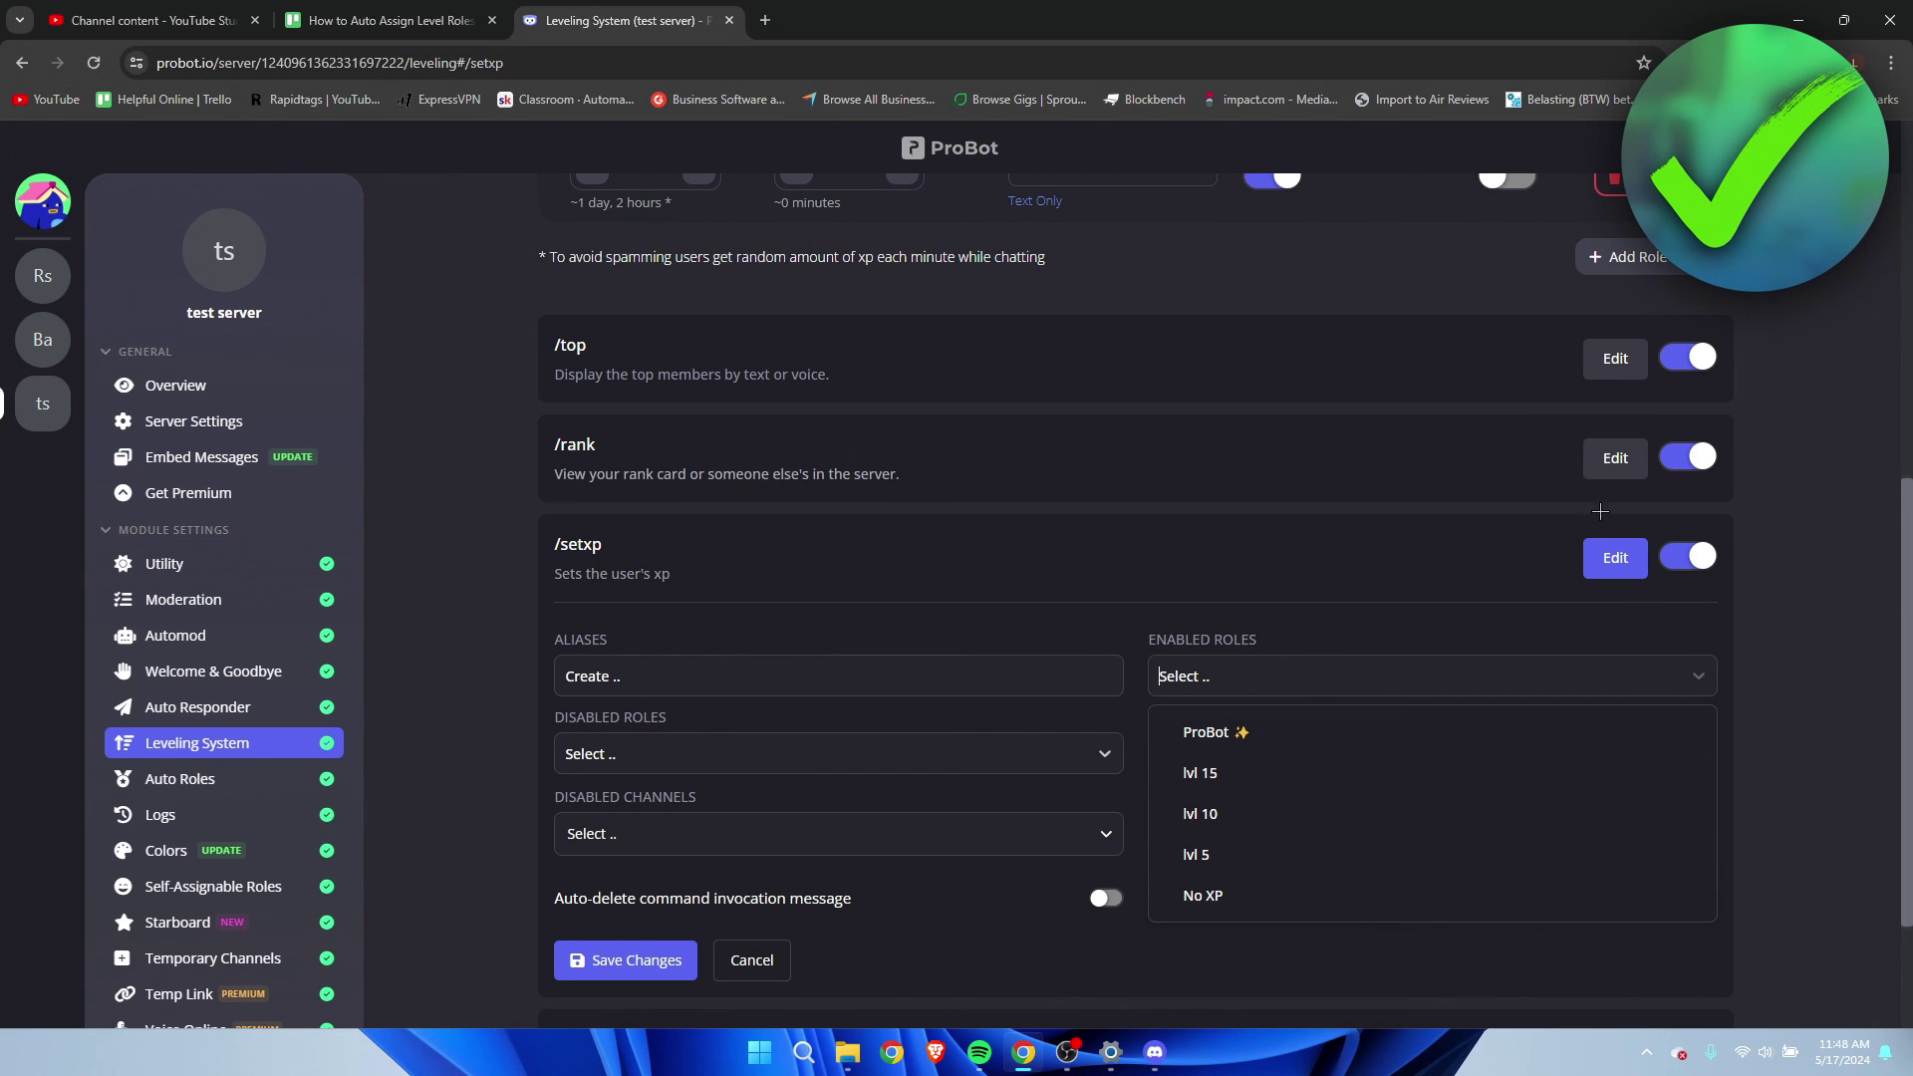
click(1613, 556)
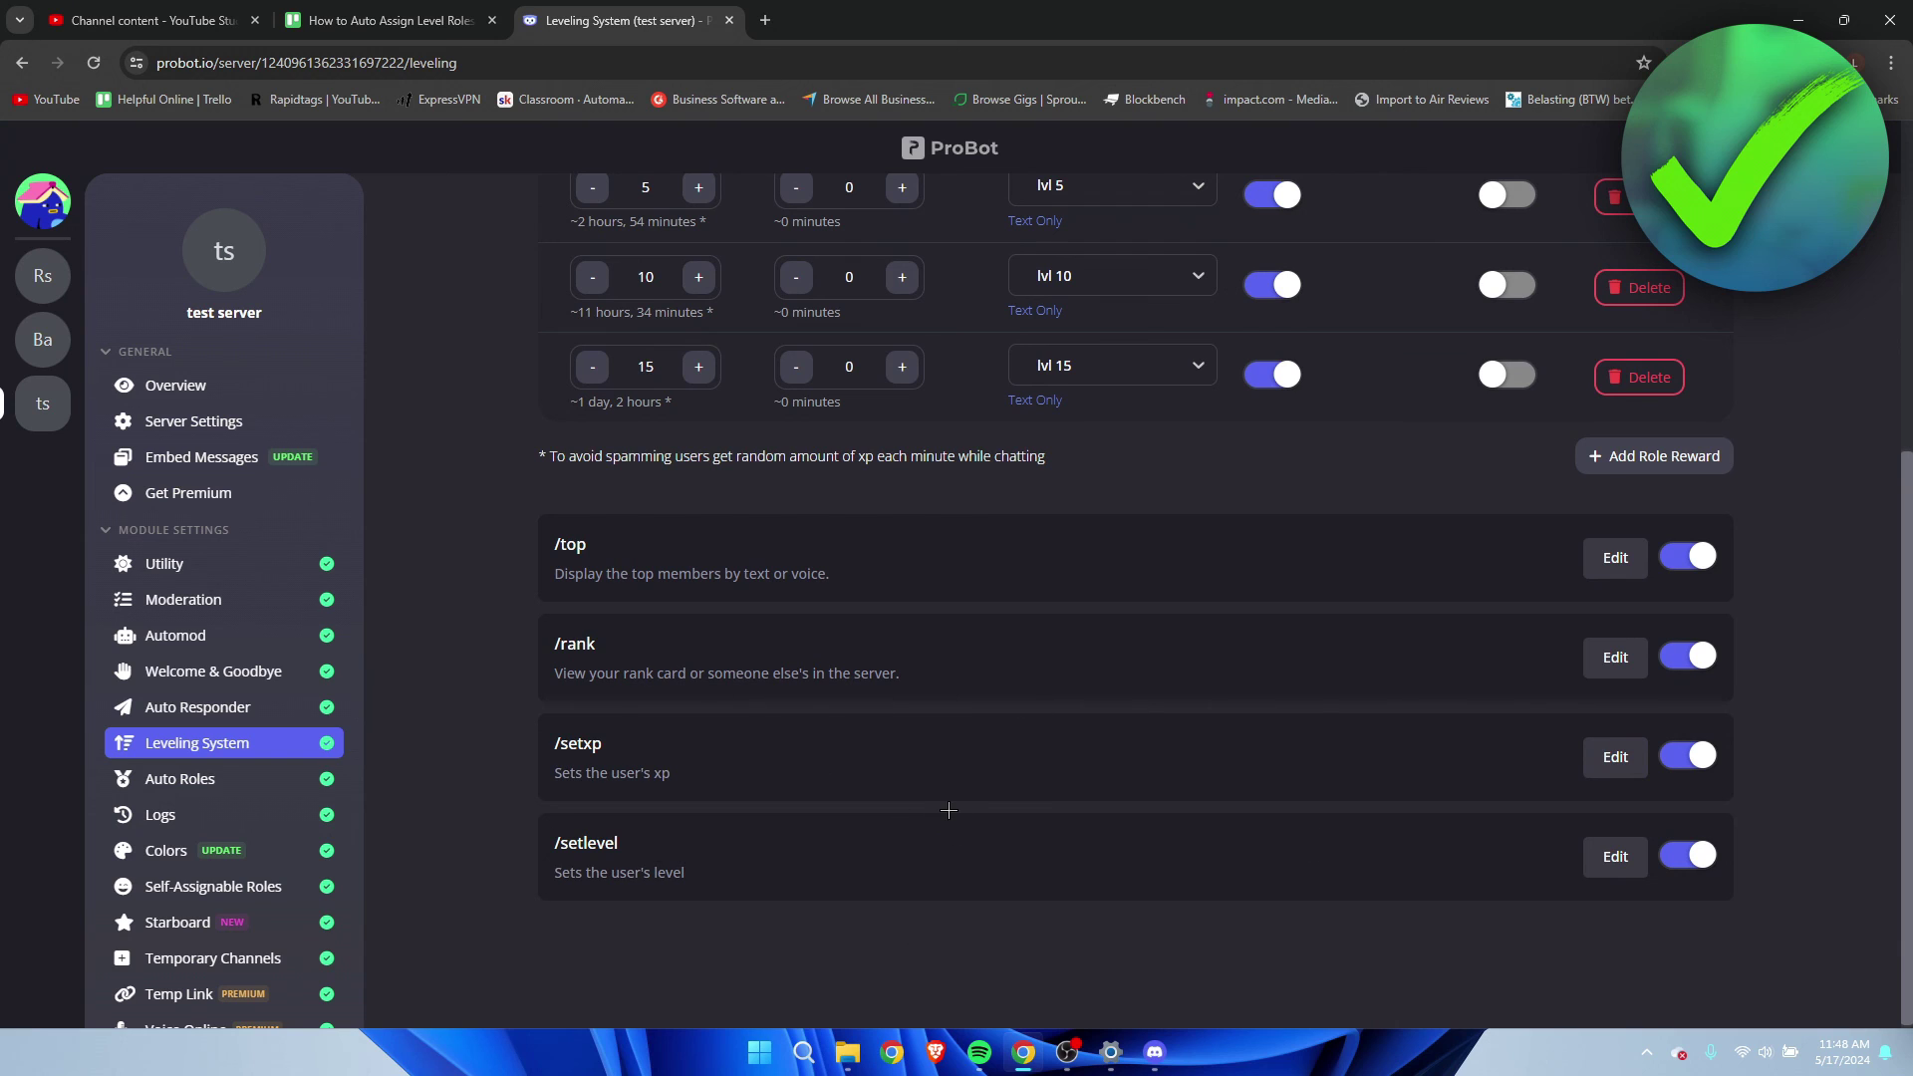
click(1689, 757)
scroll(1704, 767, up, 5)
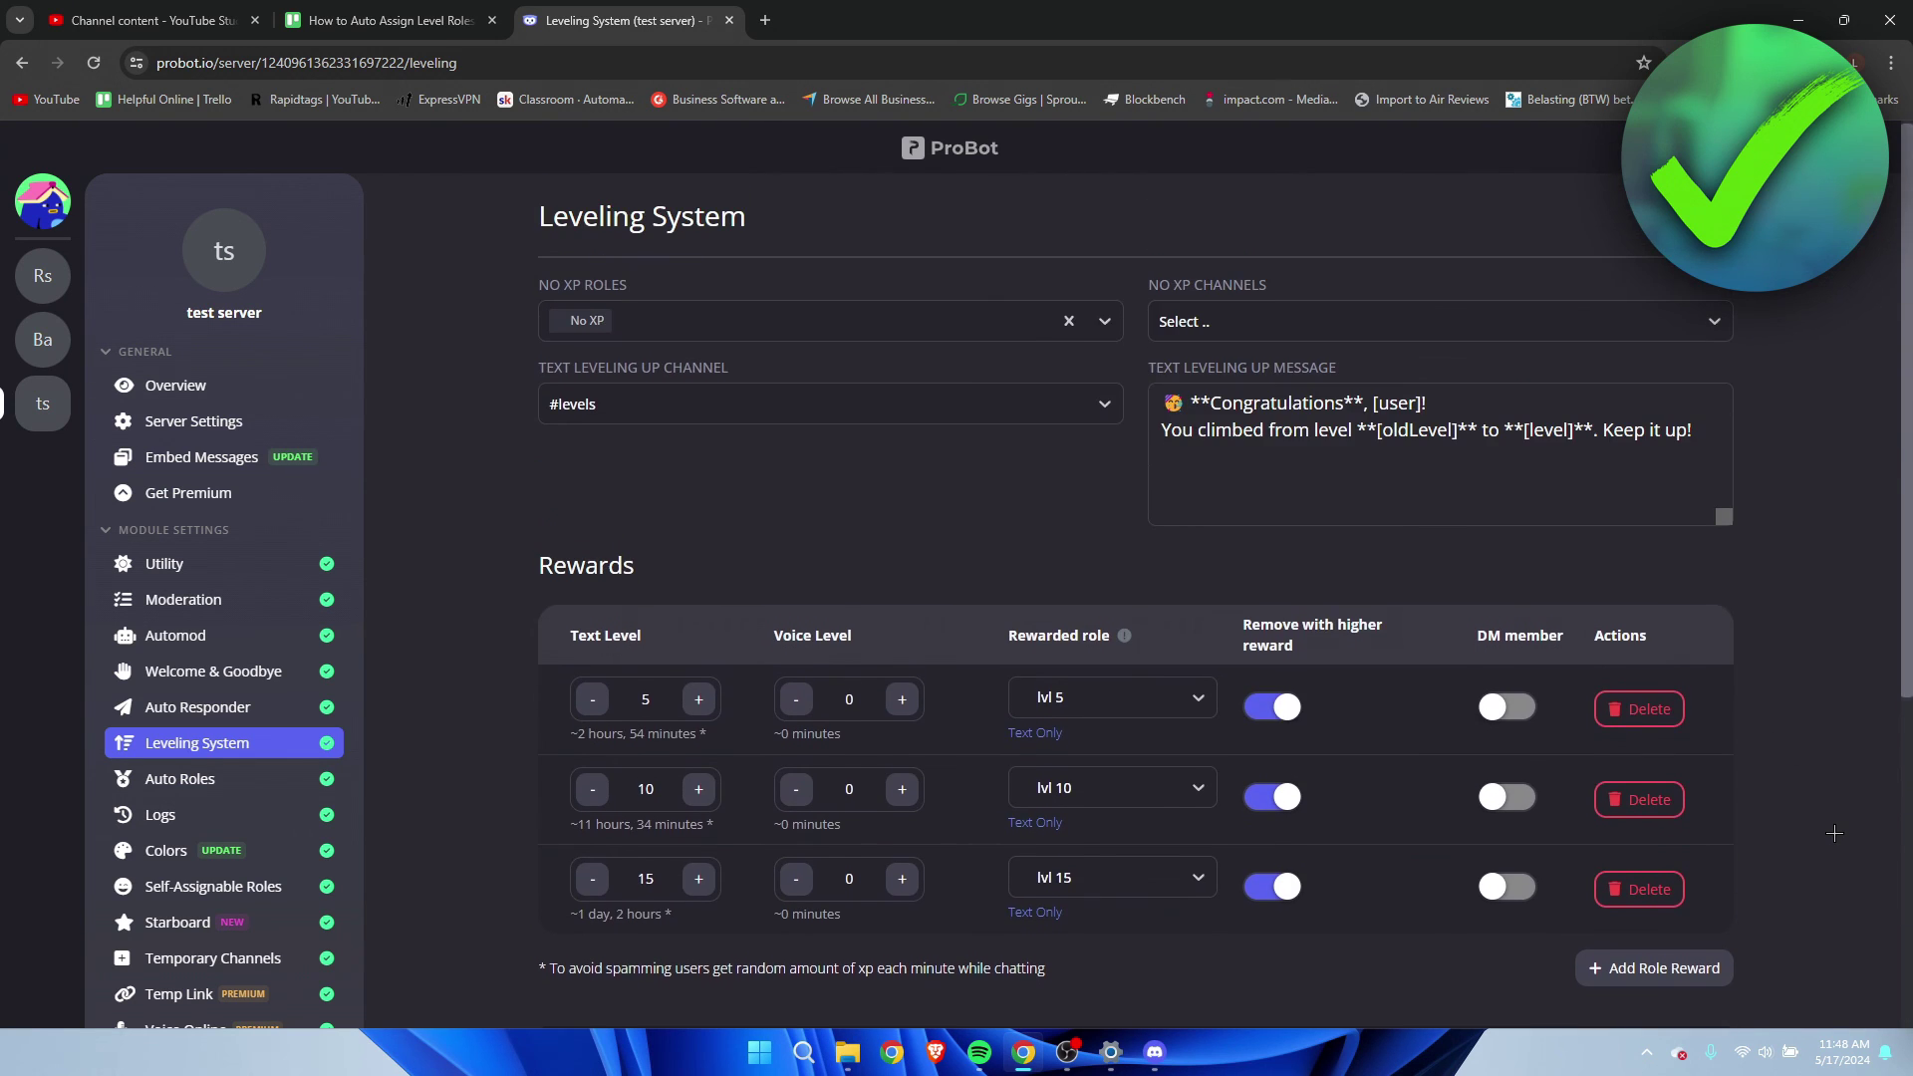
scroll(1834, 833, down, 4)
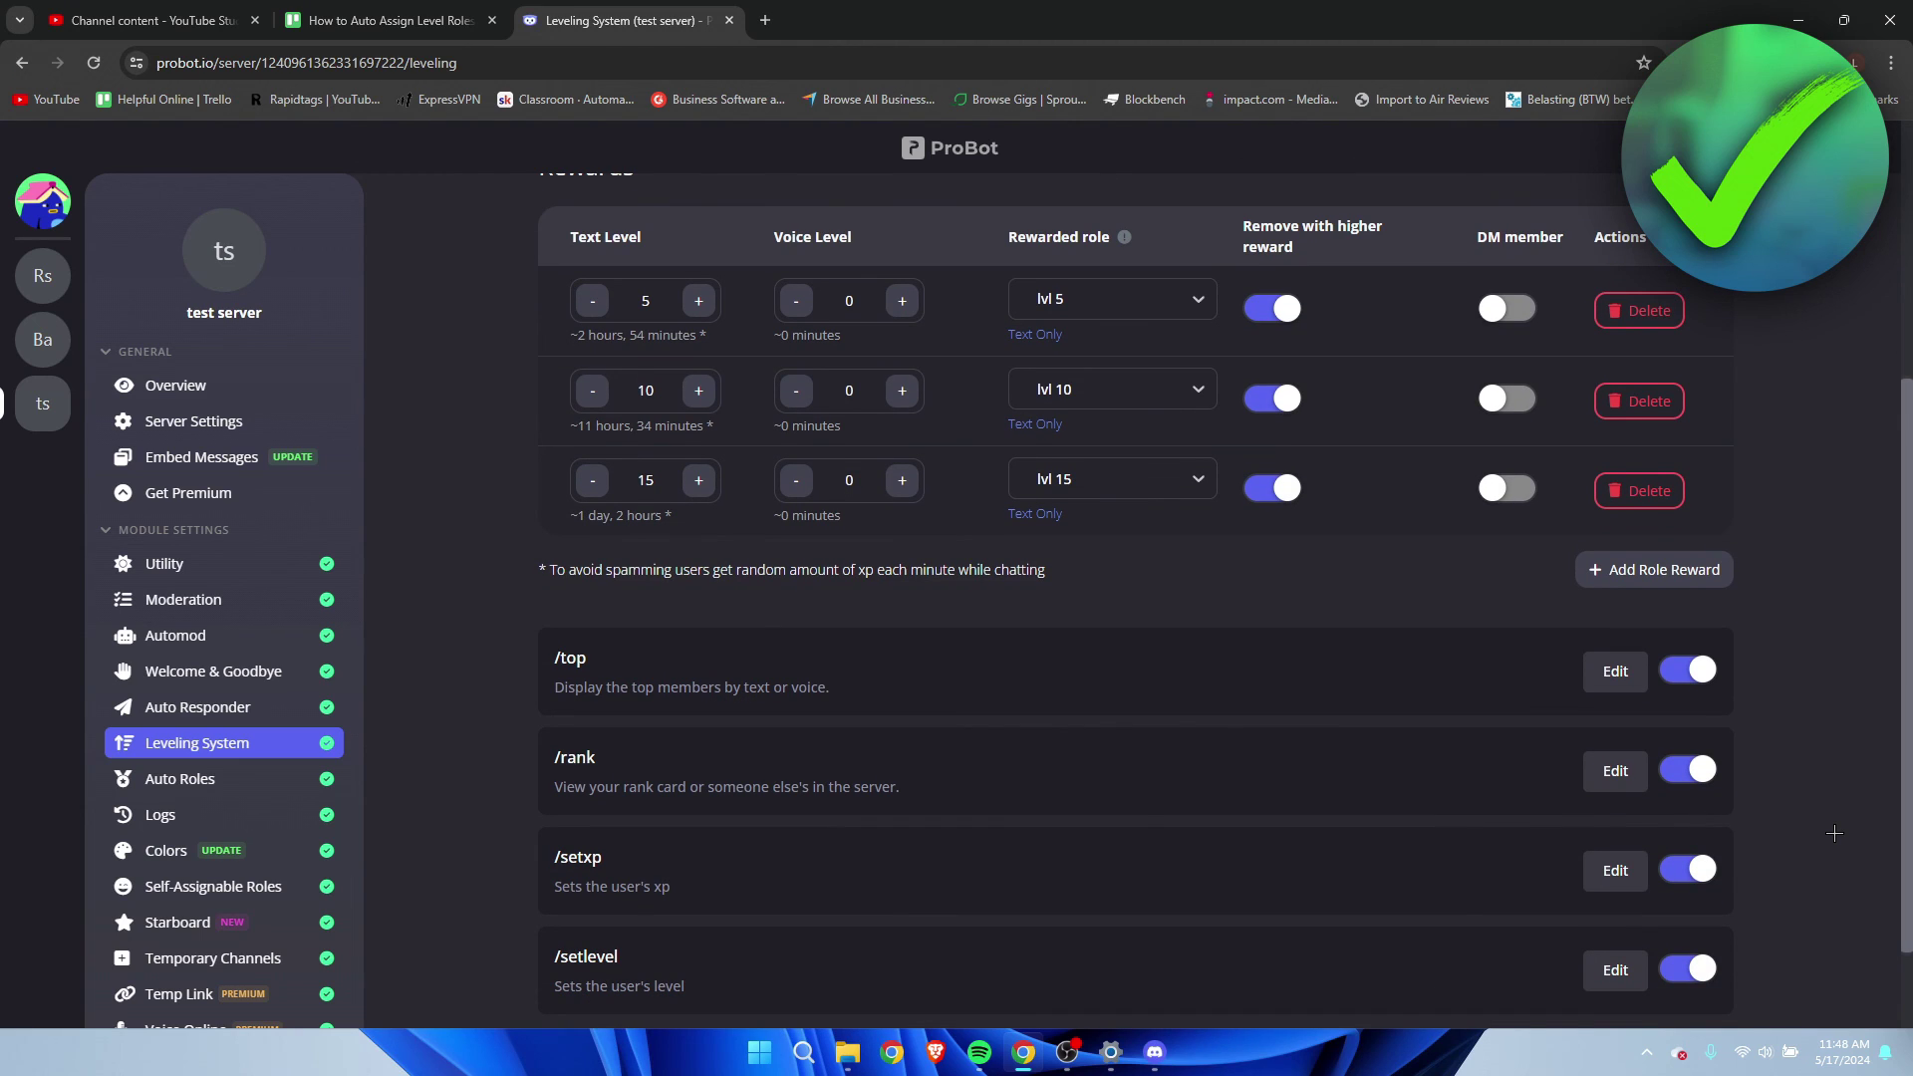